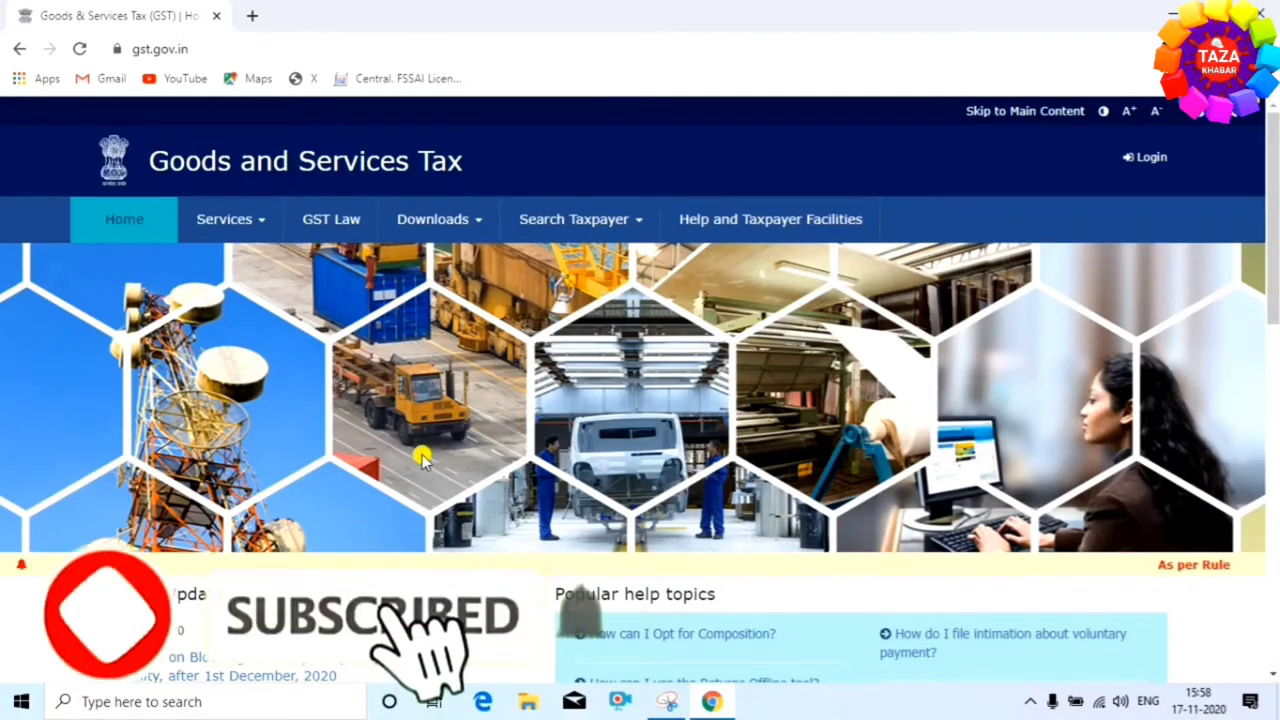
# Open the New Registration form from Services > Registration
pyautogui.moveTo(252, 228)
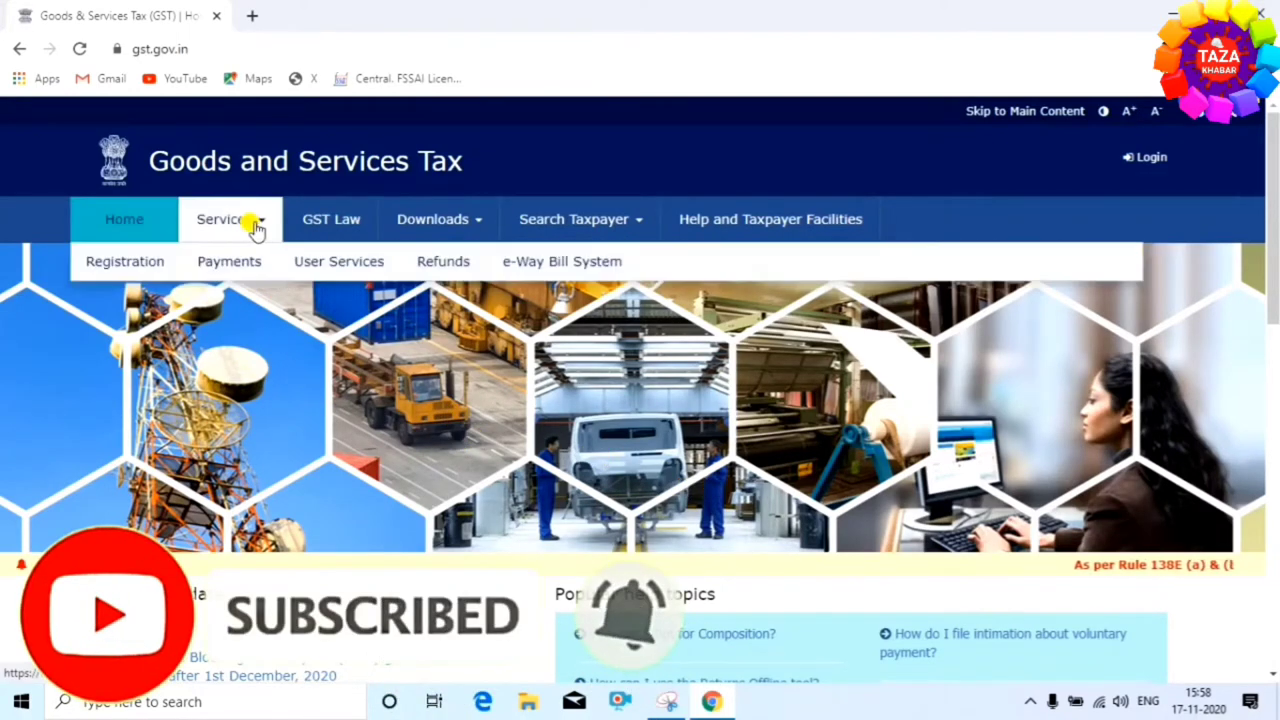
pyautogui.moveTo(126, 268)
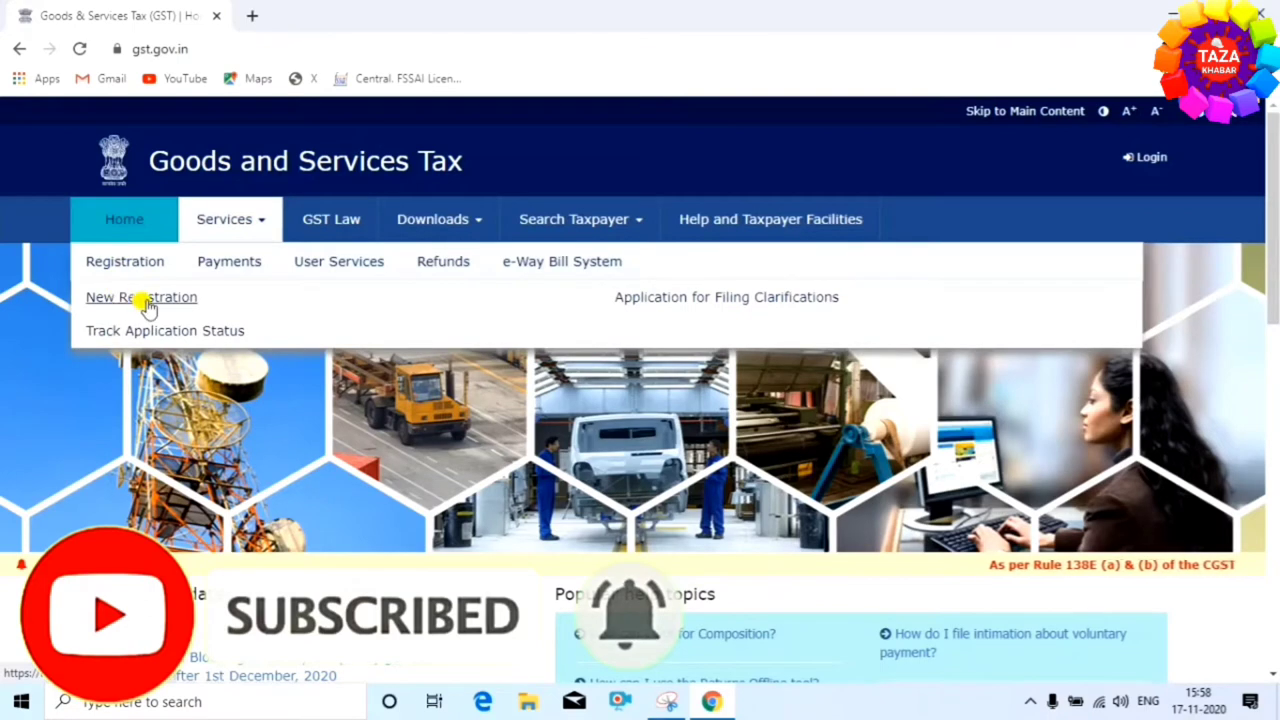
pyautogui.click(147, 305)
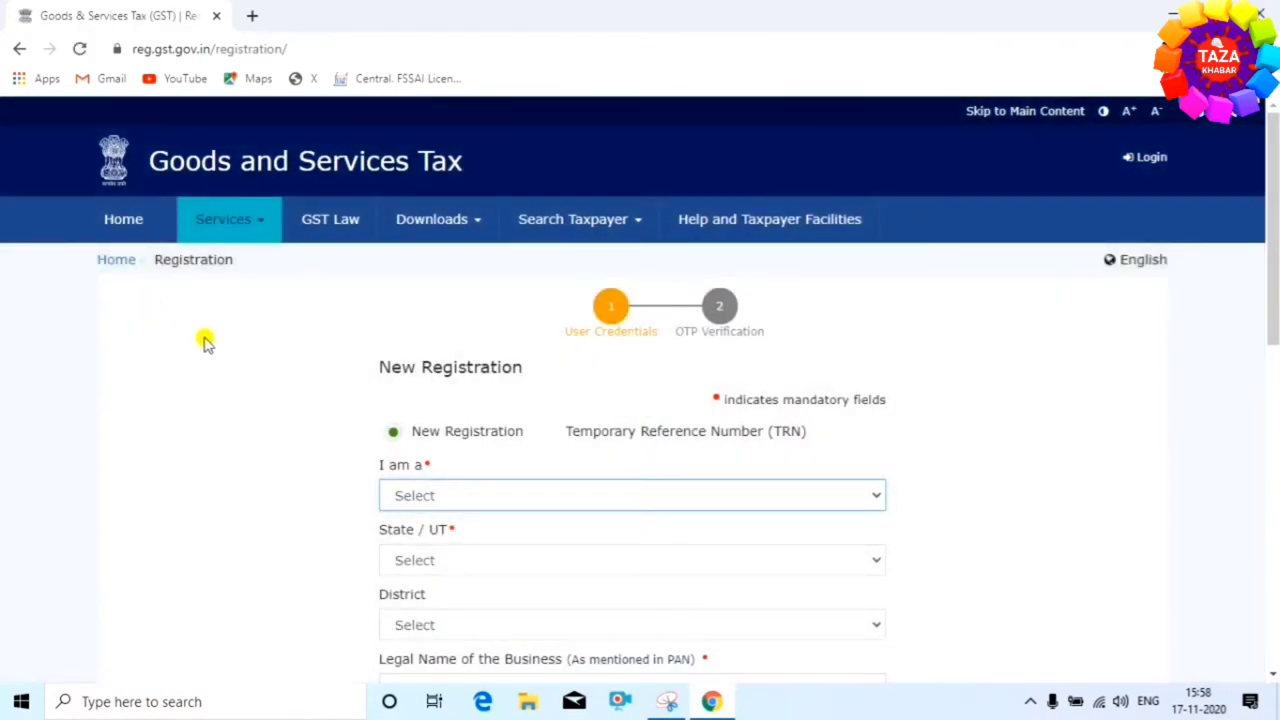
pyautogui.scroll(-2, 245, 337)
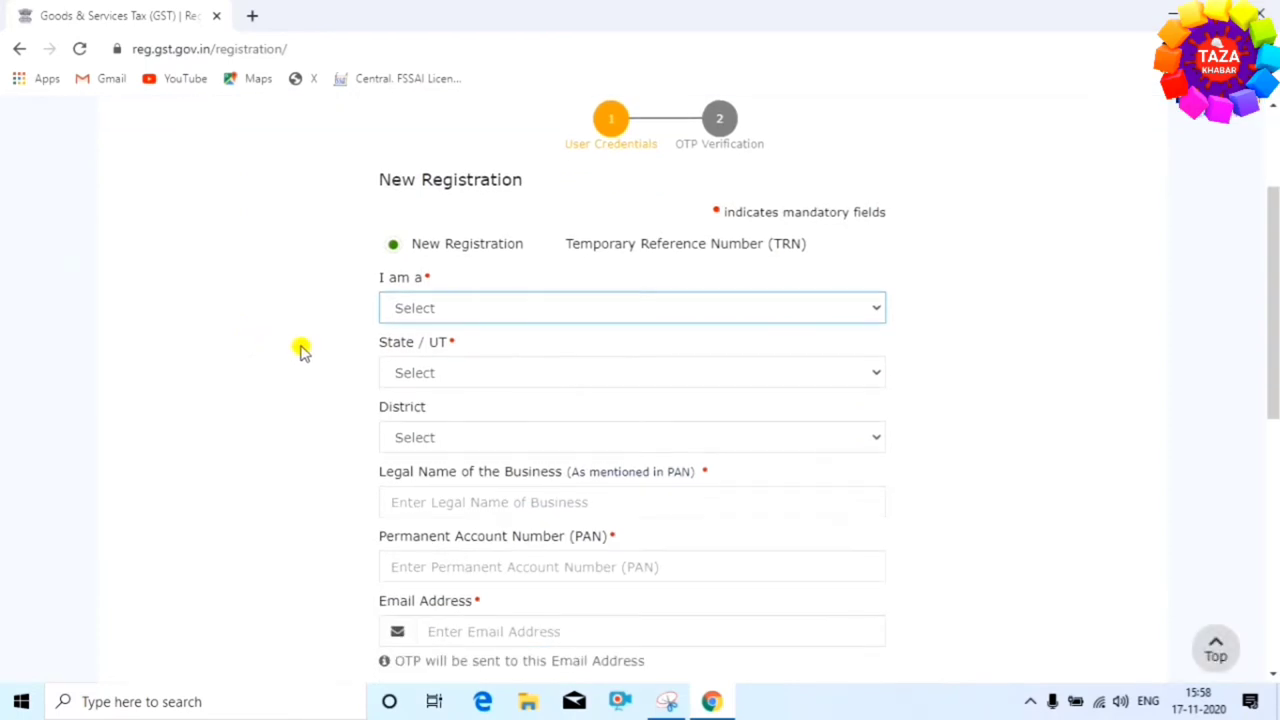
pyautogui.scroll(-1, 303, 350)
pyautogui.click(303, 350)
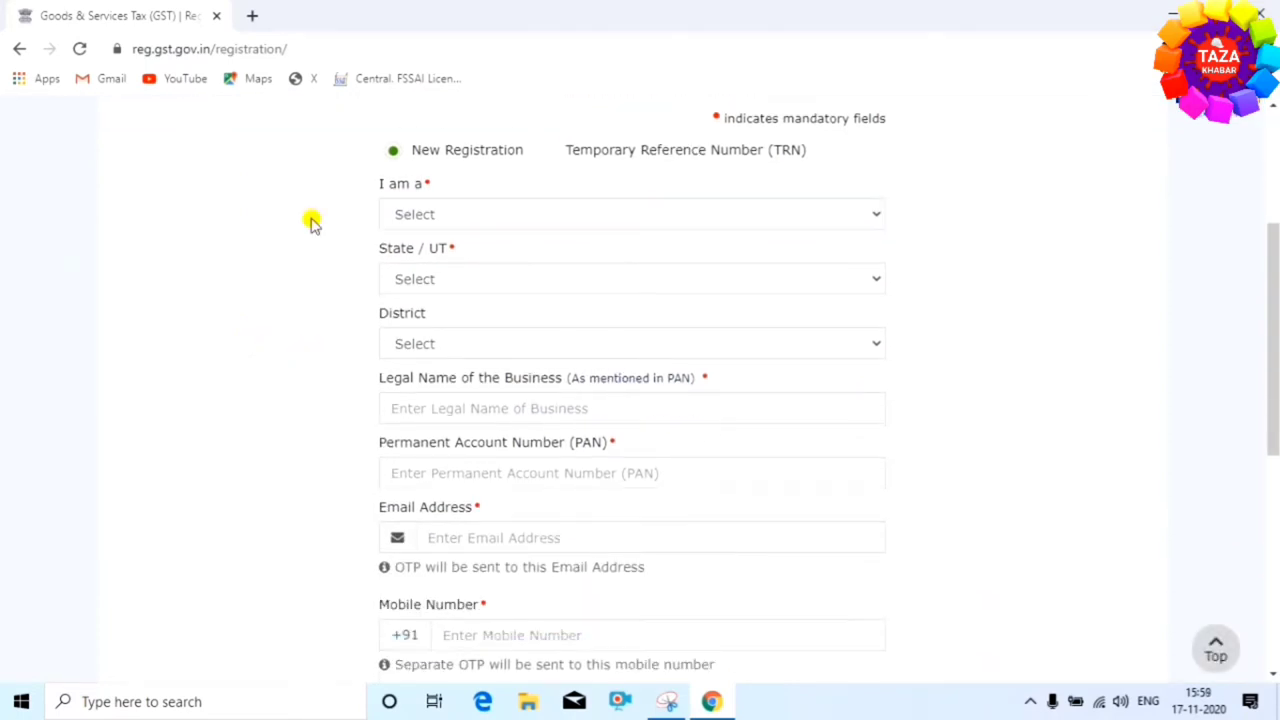
# Set I am a to Taxpayer, State/UT to Bihar and District to Madhubani
pyautogui.click(556, 218)
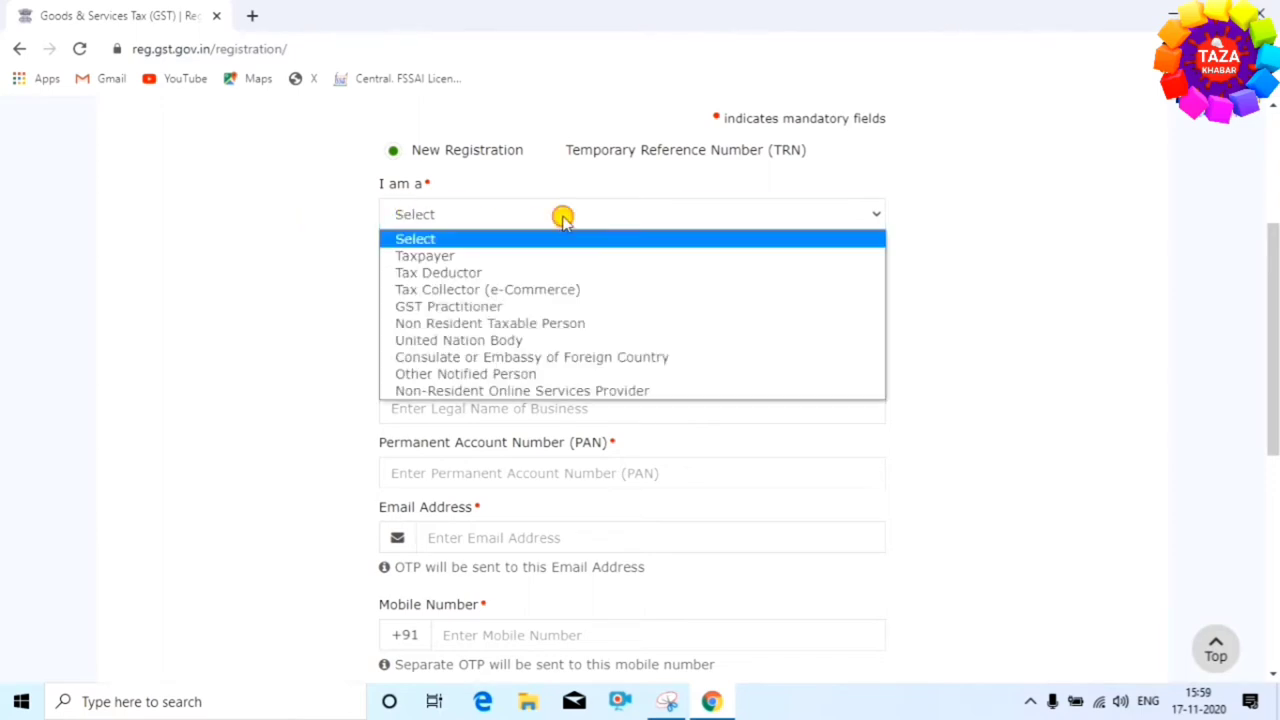
pyautogui.click(525, 258)
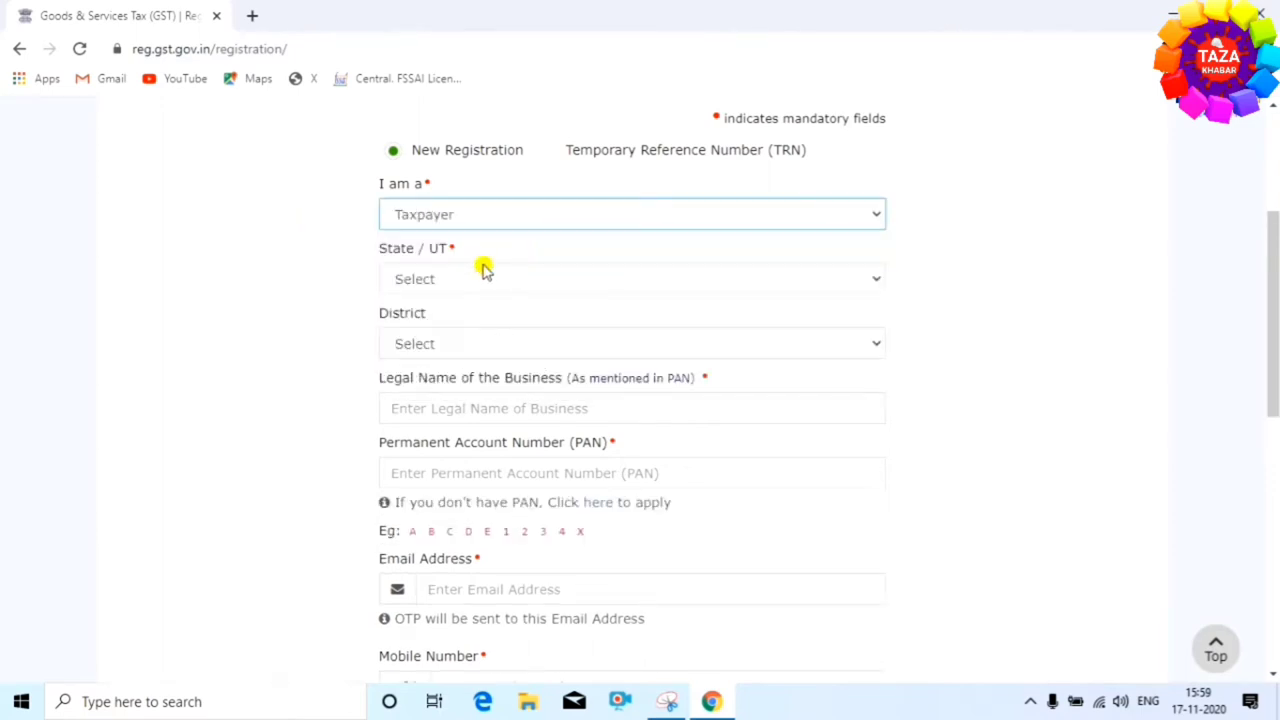
pyautogui.click(629, 286)
pyautogui.click(577, 387)
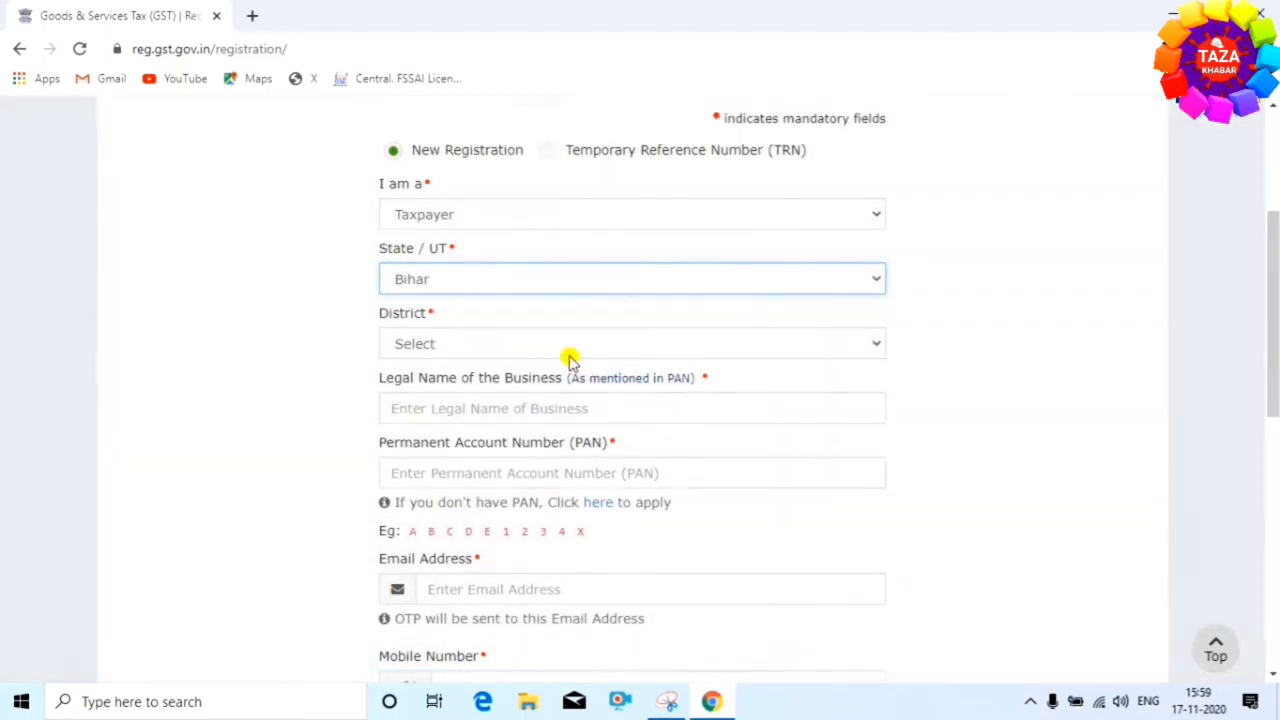
pyautogui.click(674, 344)
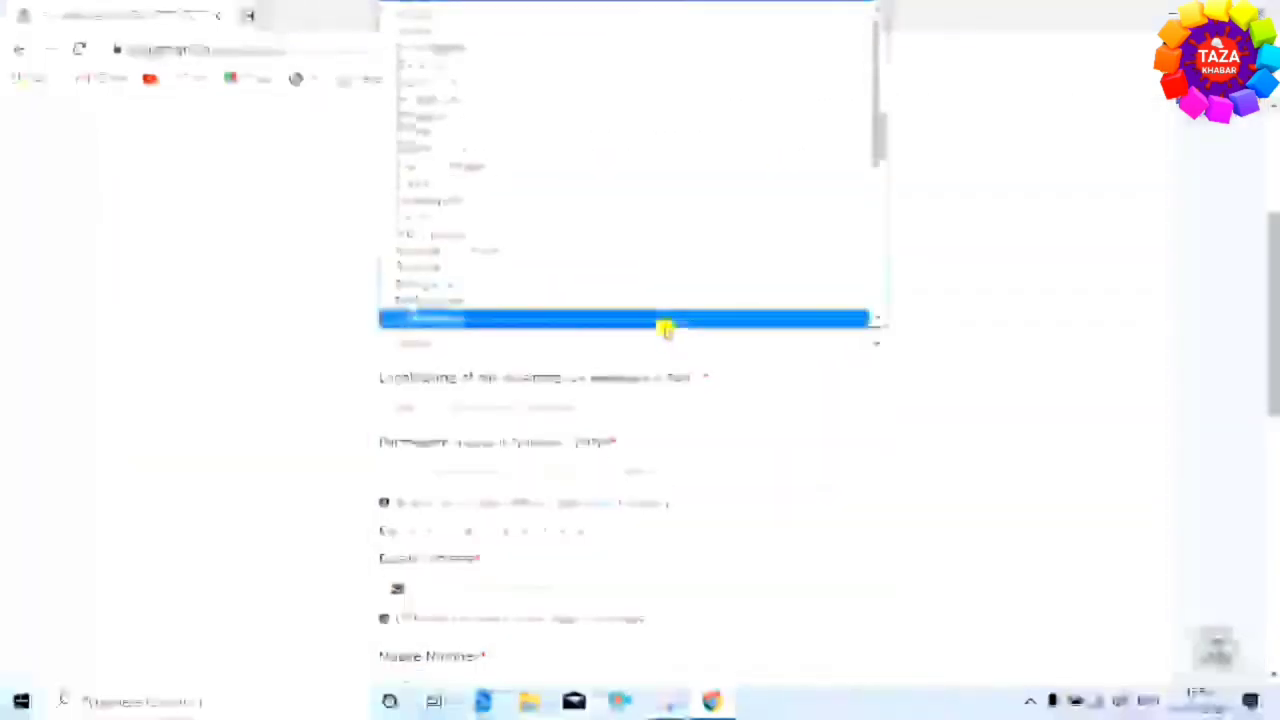
pyautogui.scroll(-5, 648, 249)
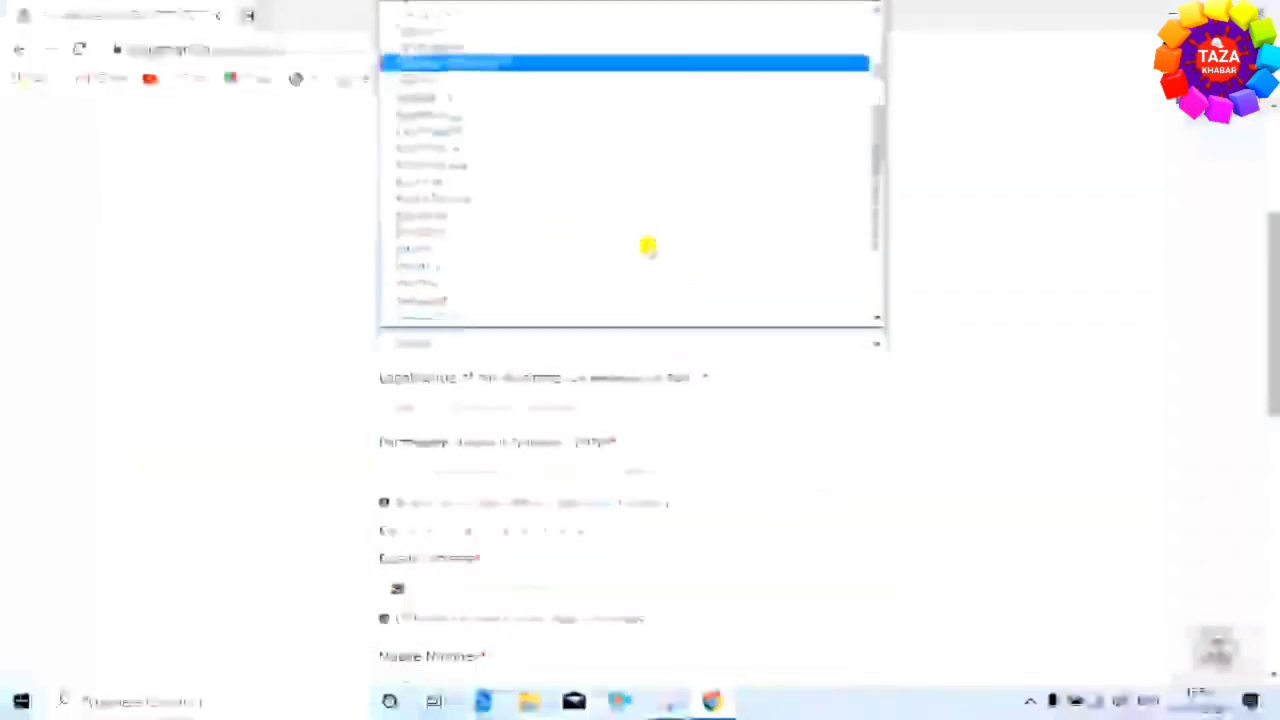
pyautogui.click(580, 148)
pyautogui.scroll(-1, 634, 391)
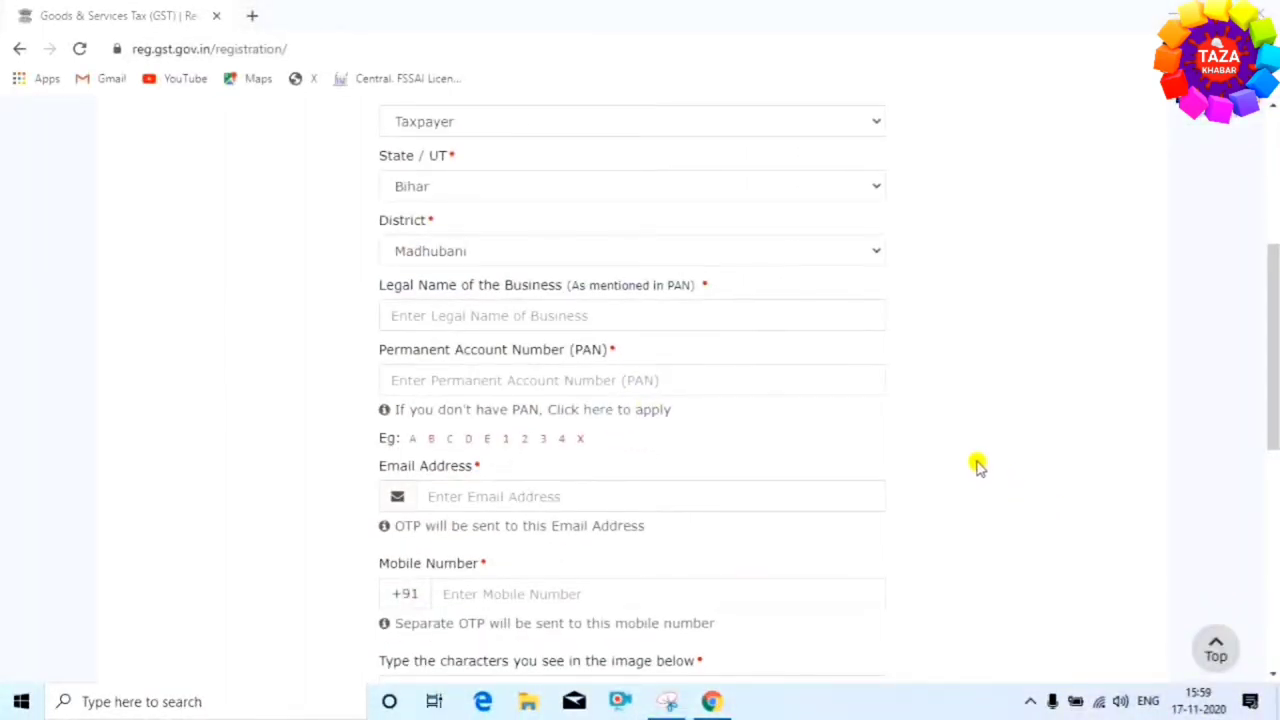
pyautogui.scroll(2, 900, 475)
pyautogui.scroll(-2, 458, 391)
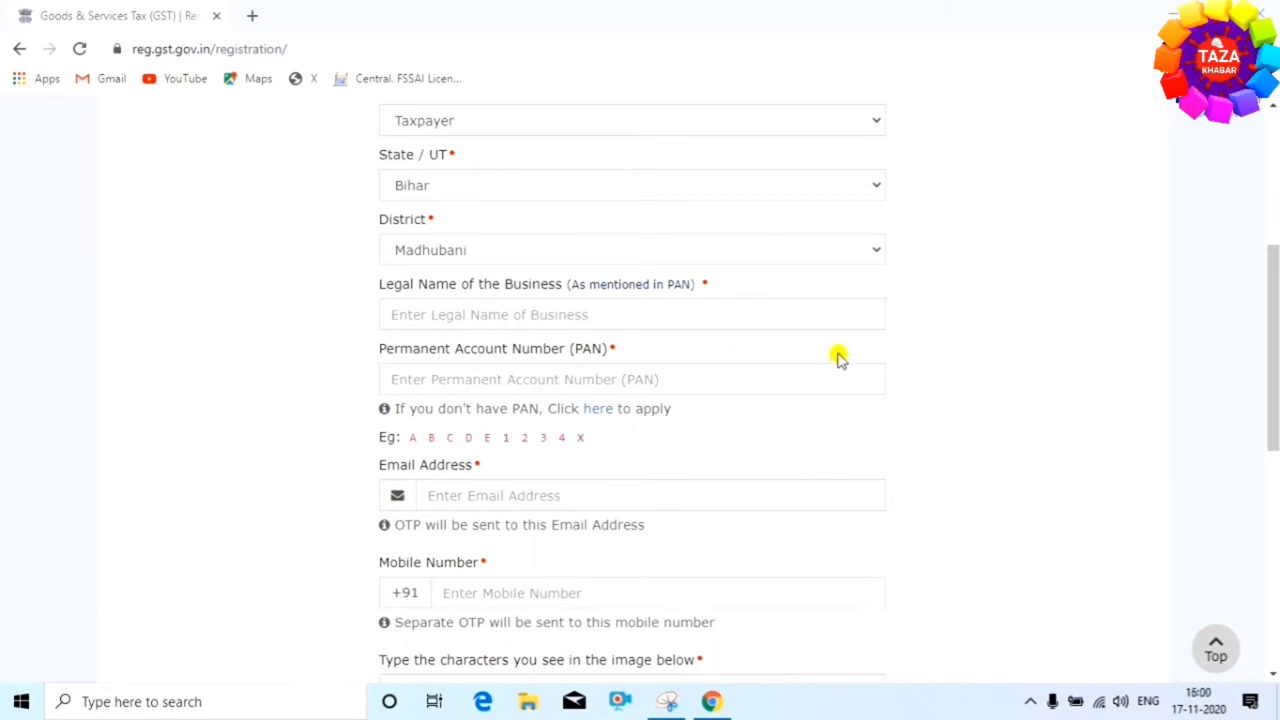
pyautogui.scroll(2, 838, 358)
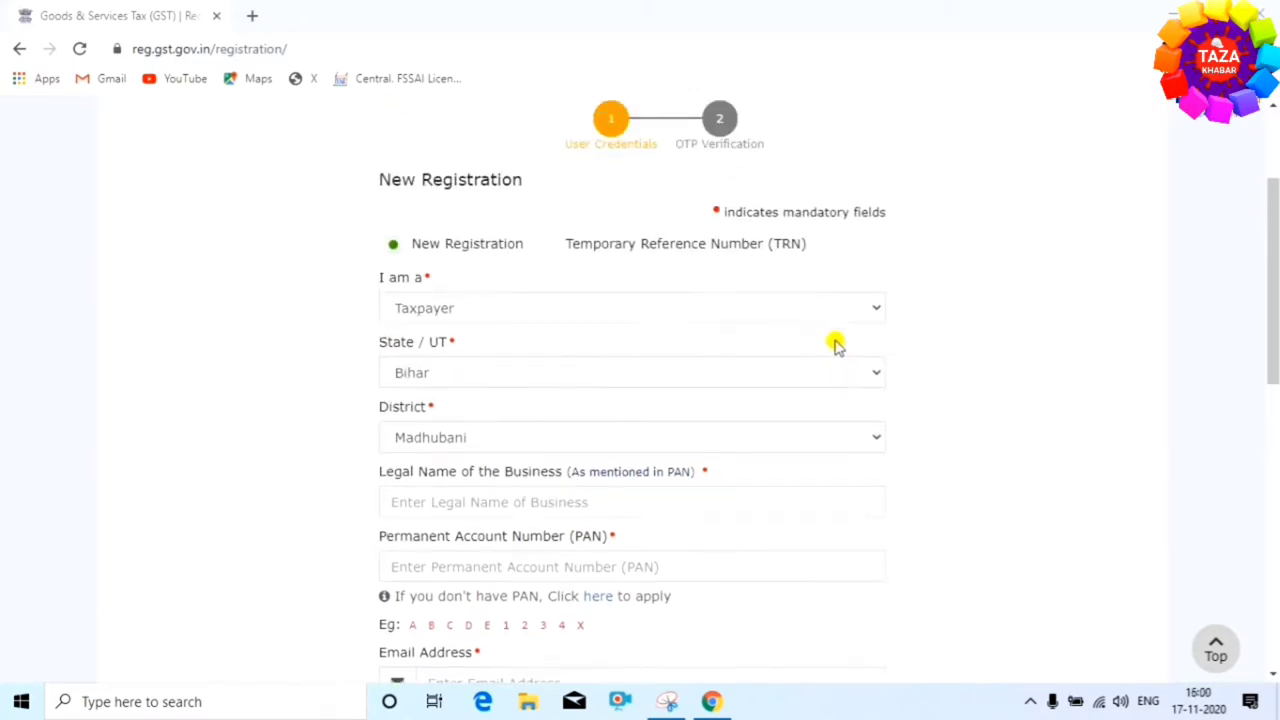
pyautogui.scroll(-1, 770, 366)
pyautogui.scroll(-1, 790, 375)
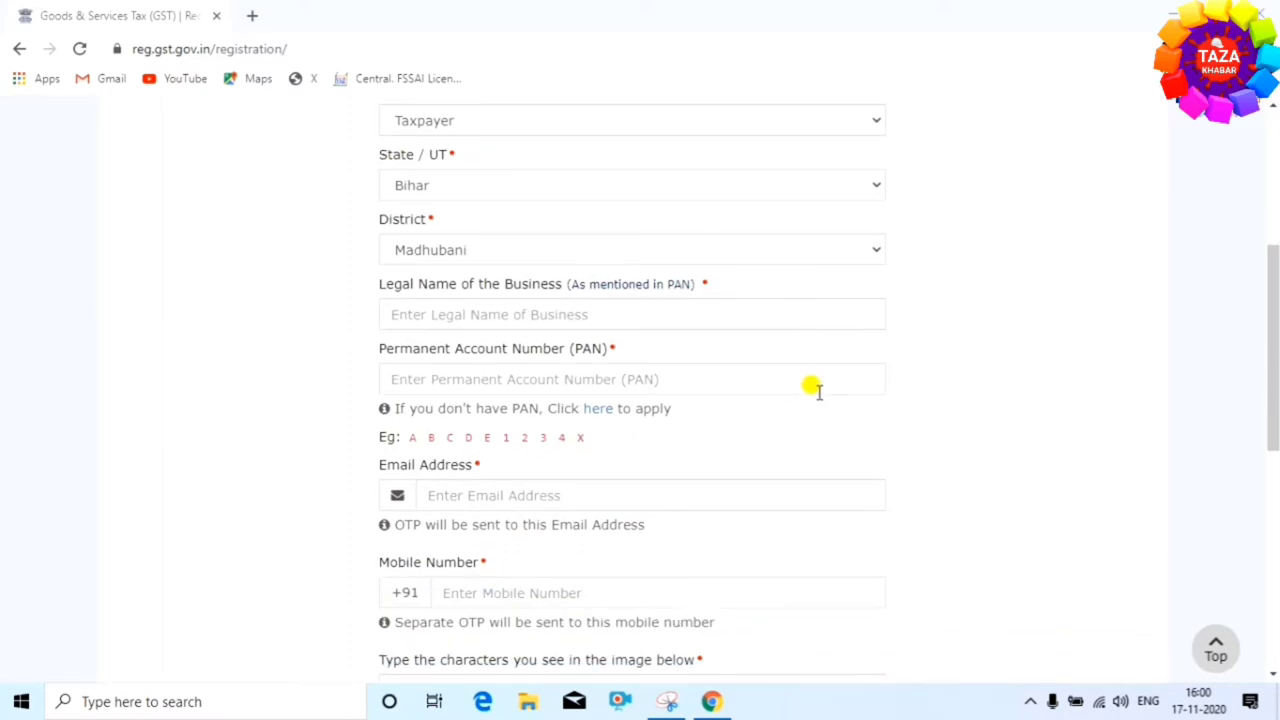
pyautogui.scroll(1, 812, 388)
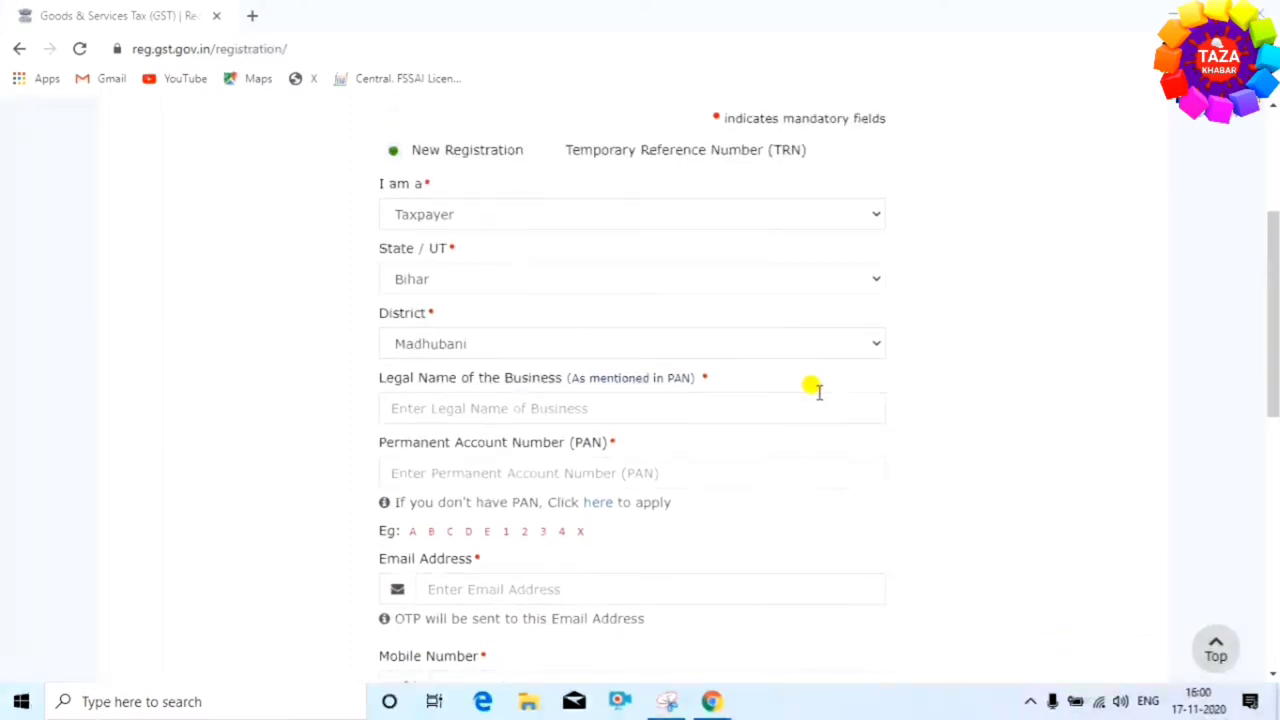
pyautogui.scroll(-2, 817, 394)
pyautogui.scroll(2, 797, 374)
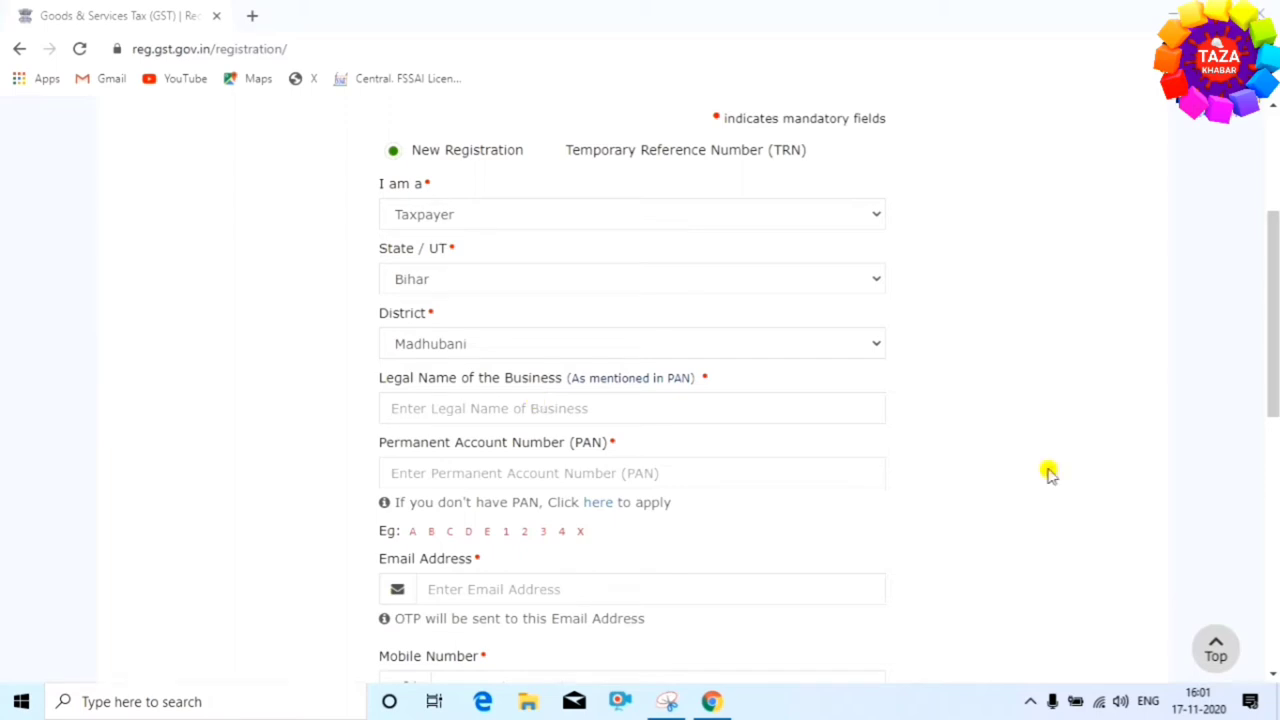
# Fill the legal name and e-mail from saved details, then paste the applicant's PAN
pyautogui.click(580, 402)
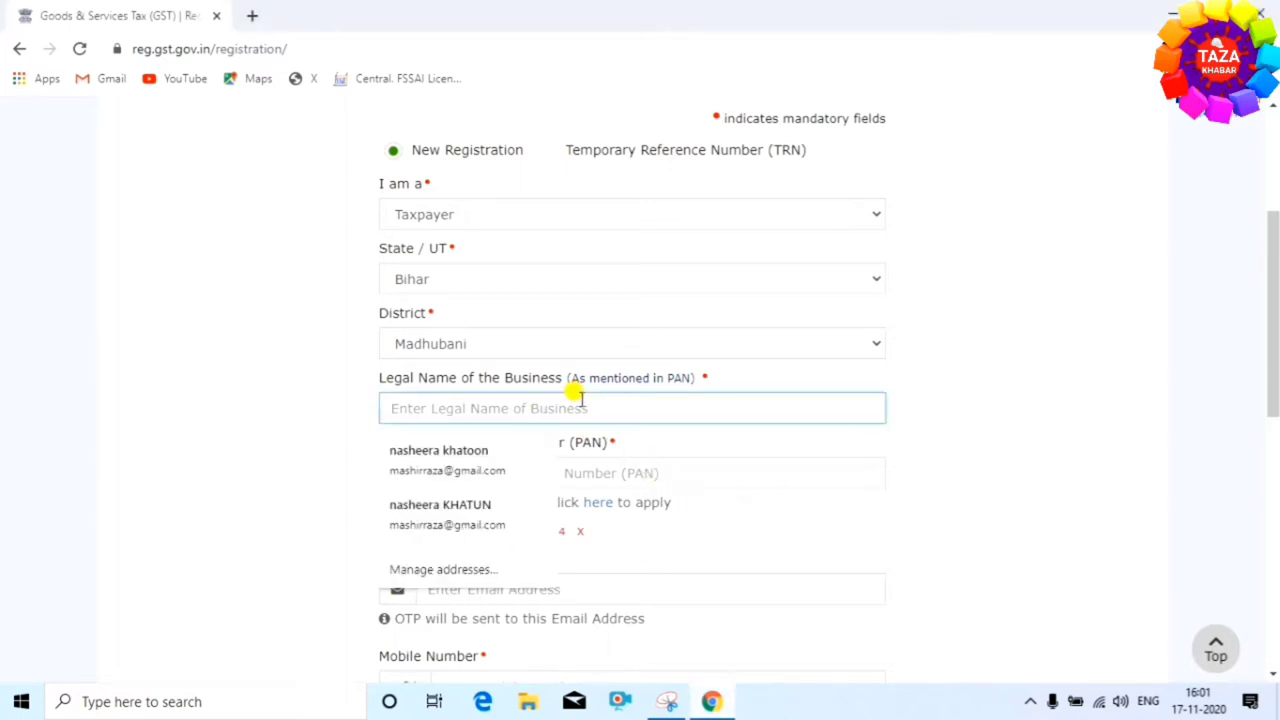
pyautogui.click(1207, 410)
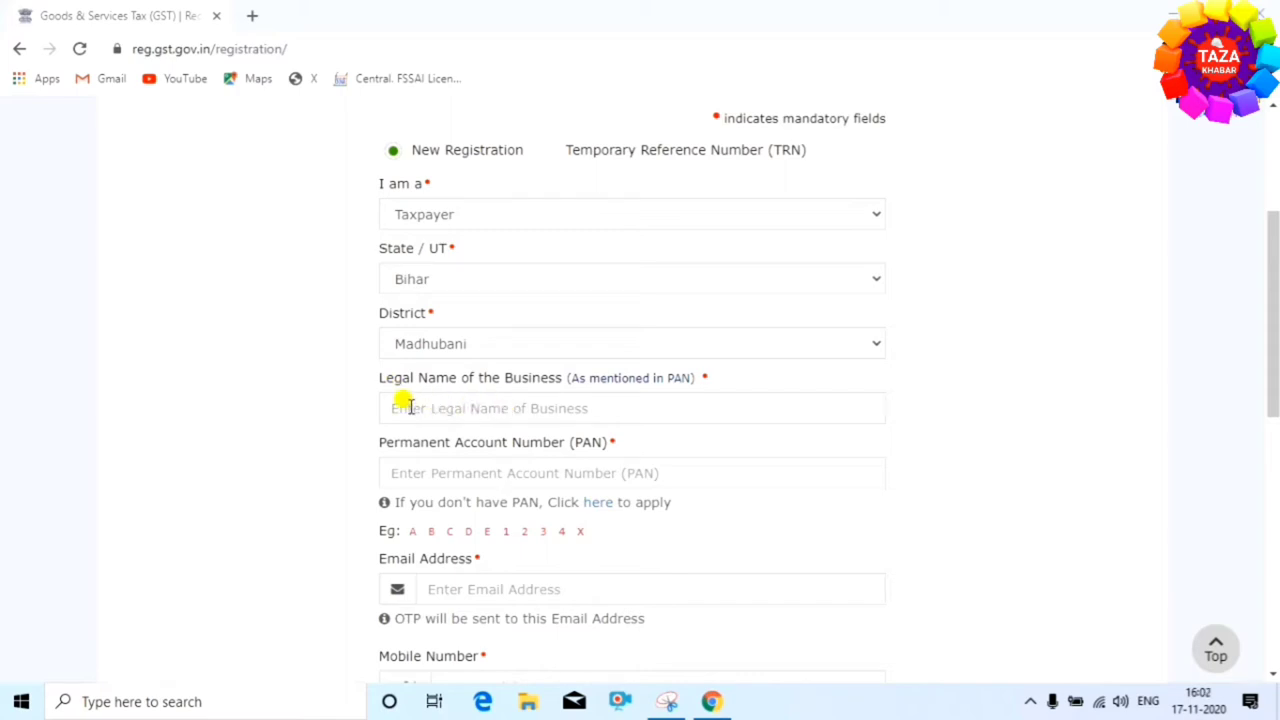
pyautogui.click(408, 406)
pyautogui.click(414, 446)
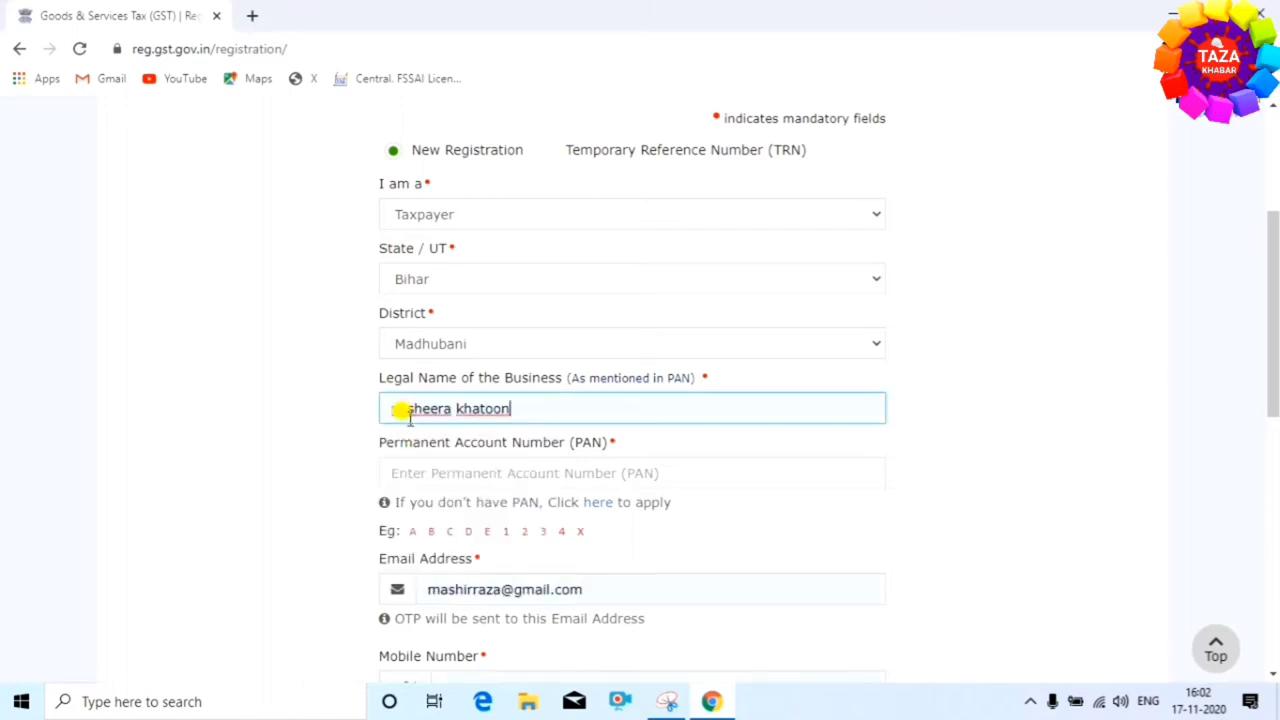
pyautogui.click(218, 455)
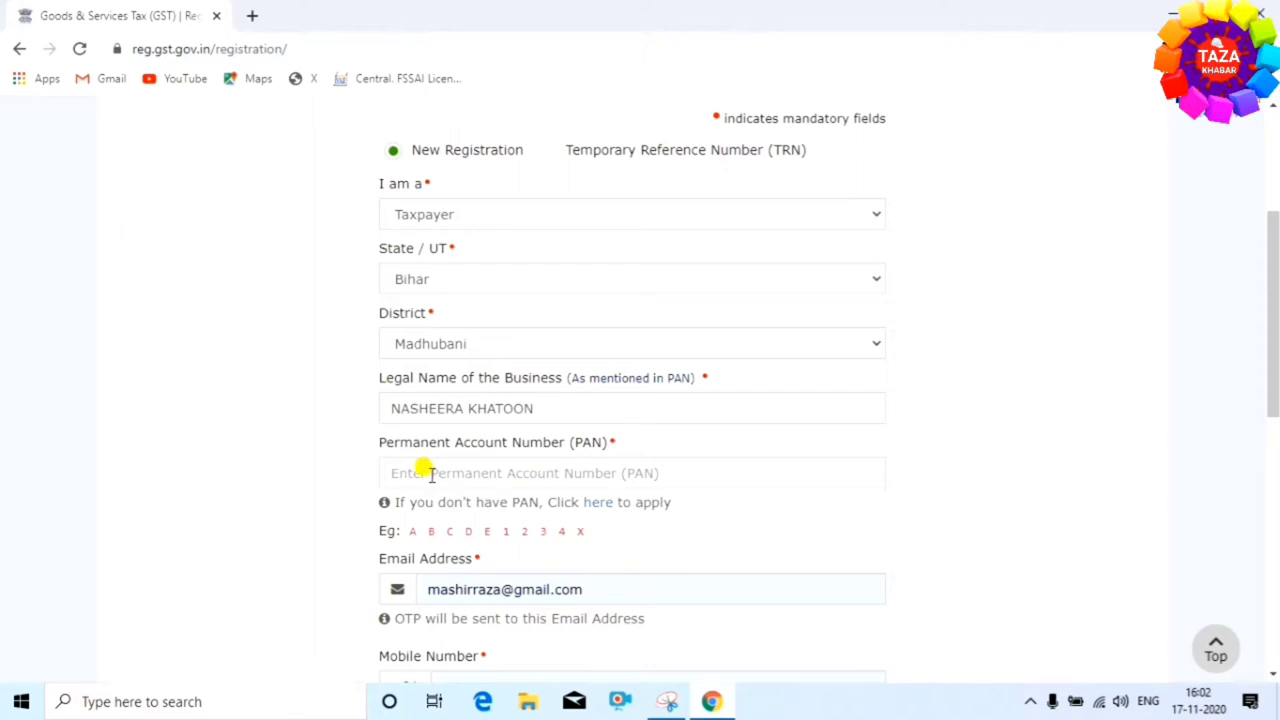
pyautogui.click(430, 473)
pyautogui.scroll(-1, 450, 510)
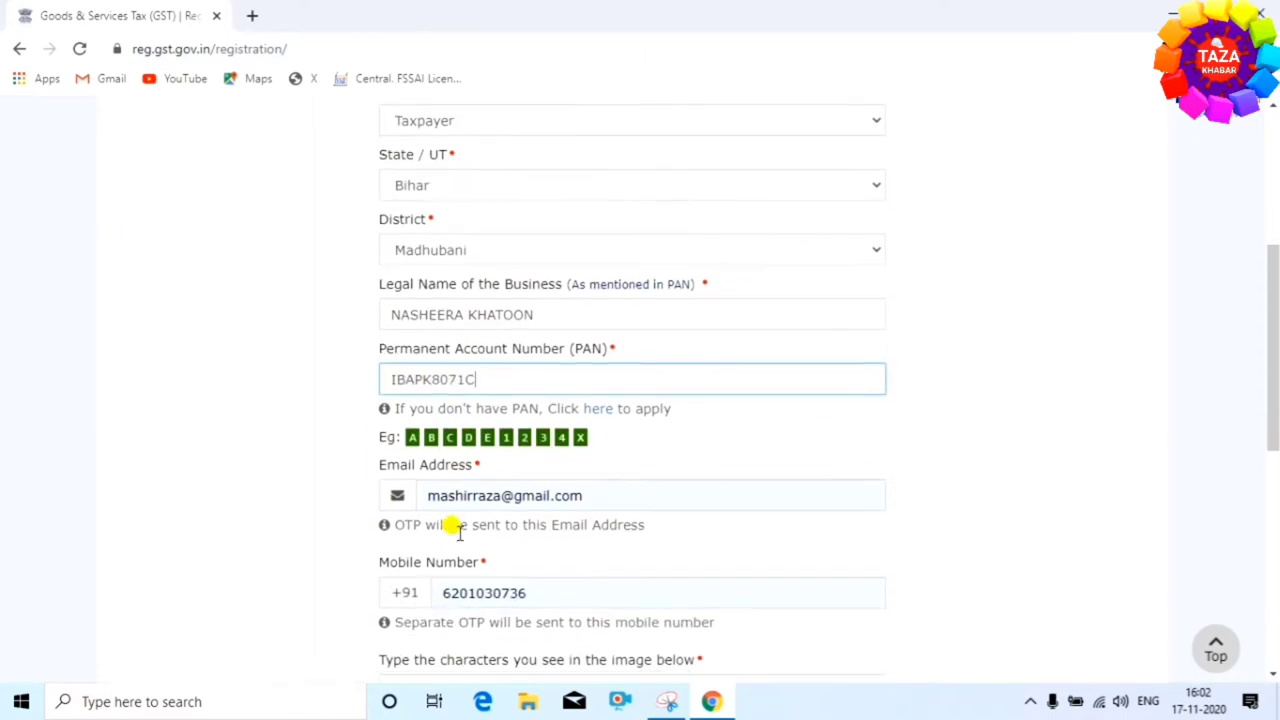
# Confirm the e-mail, refresh and enter the captcha, and proceed to OTP verification
pyautogui.click(638, 498)
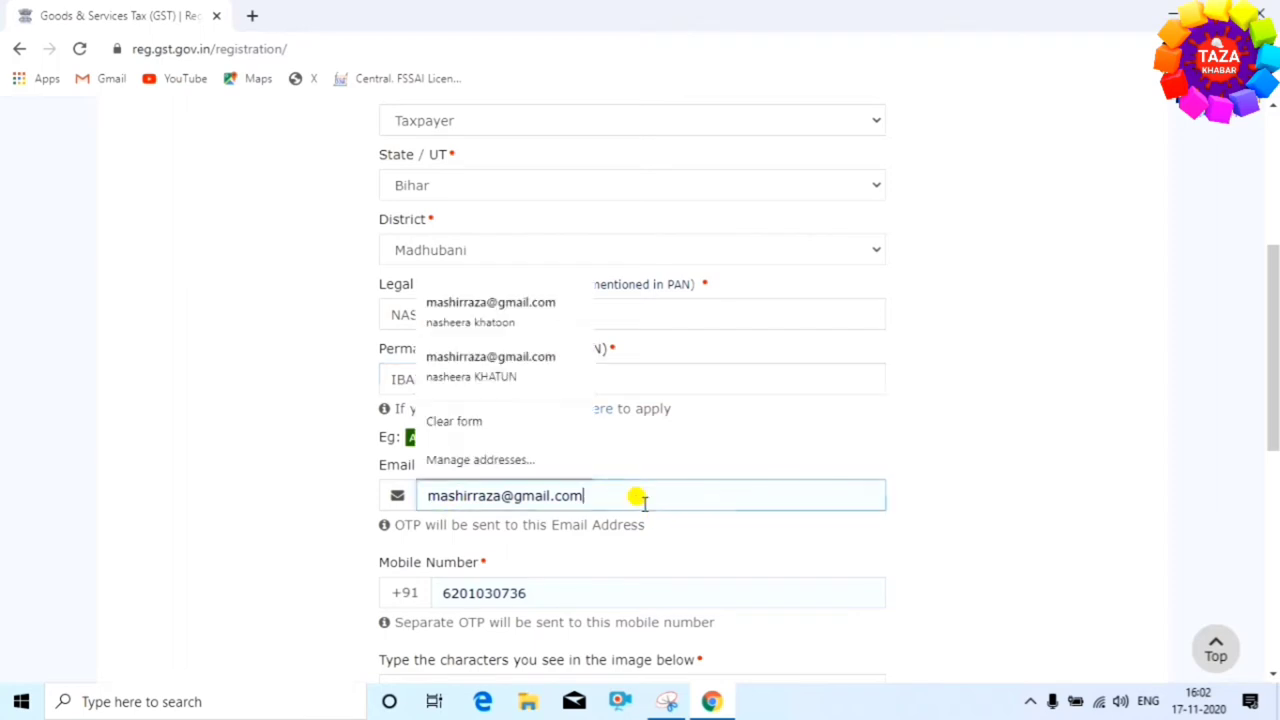
pyautogui.click(704, 545)
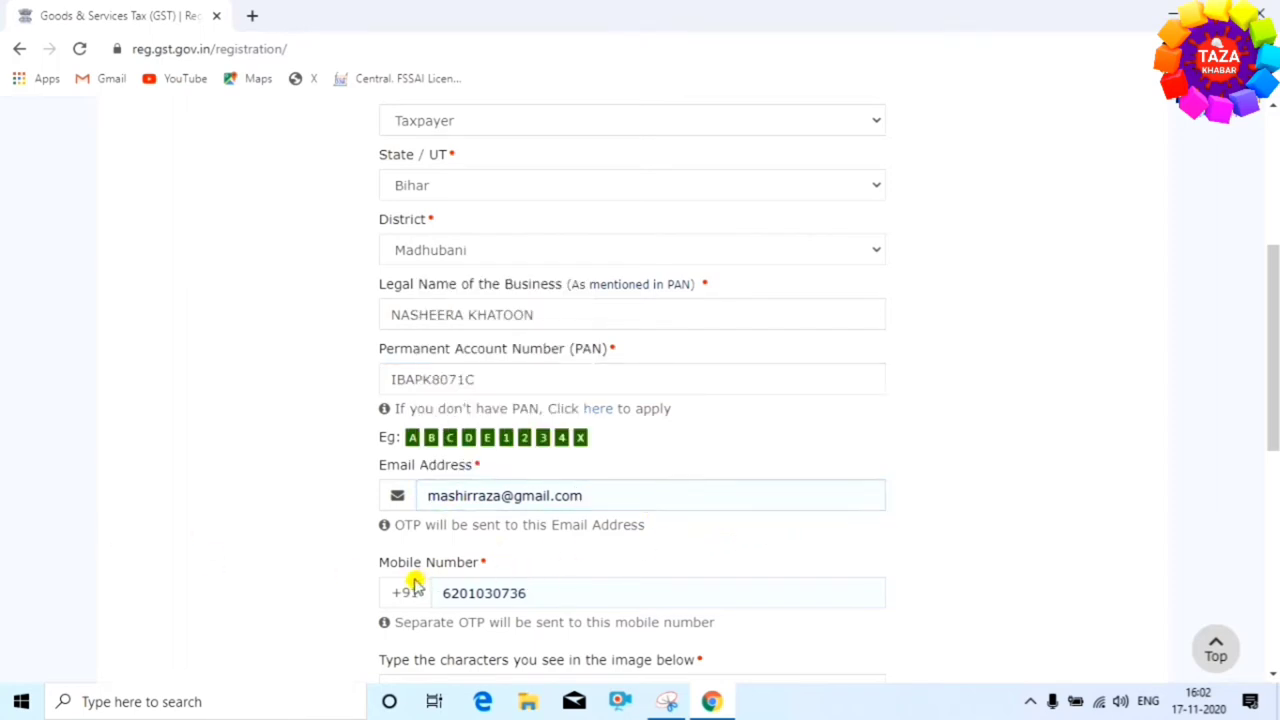
pyautogui.scroll(-1, 495, 588)
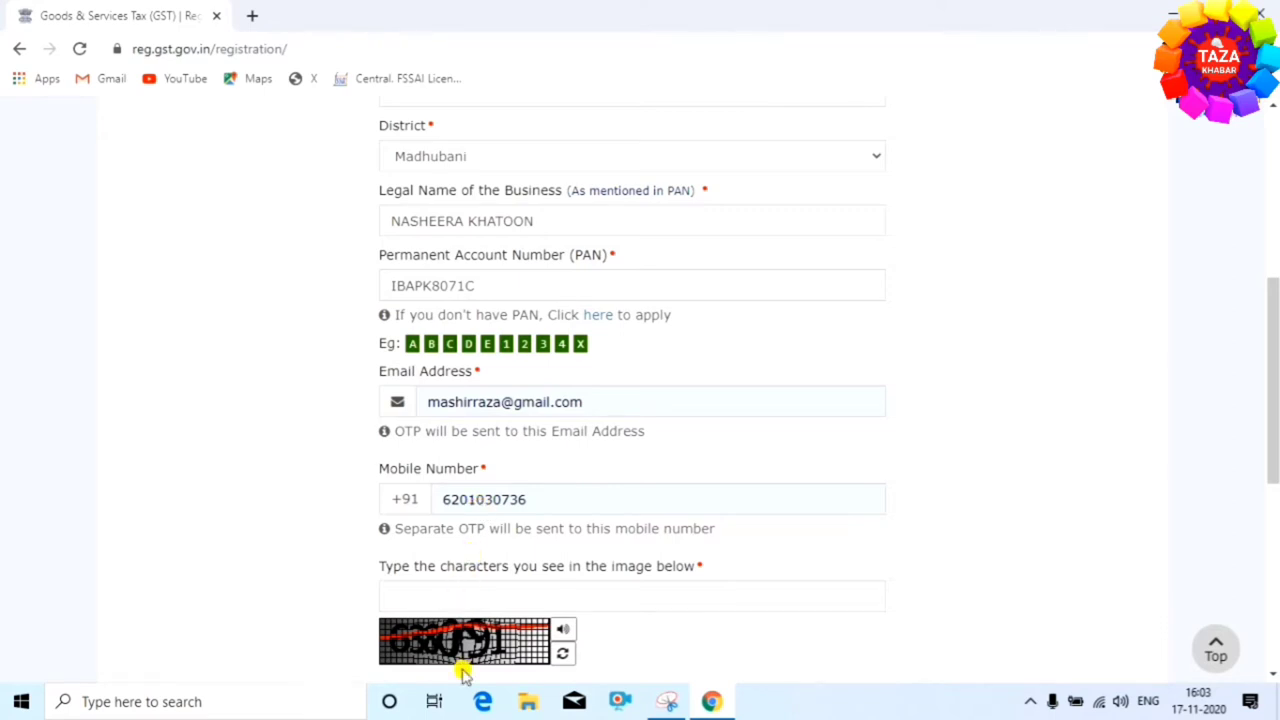
pyautogui.scroll(-1, 500, 585)
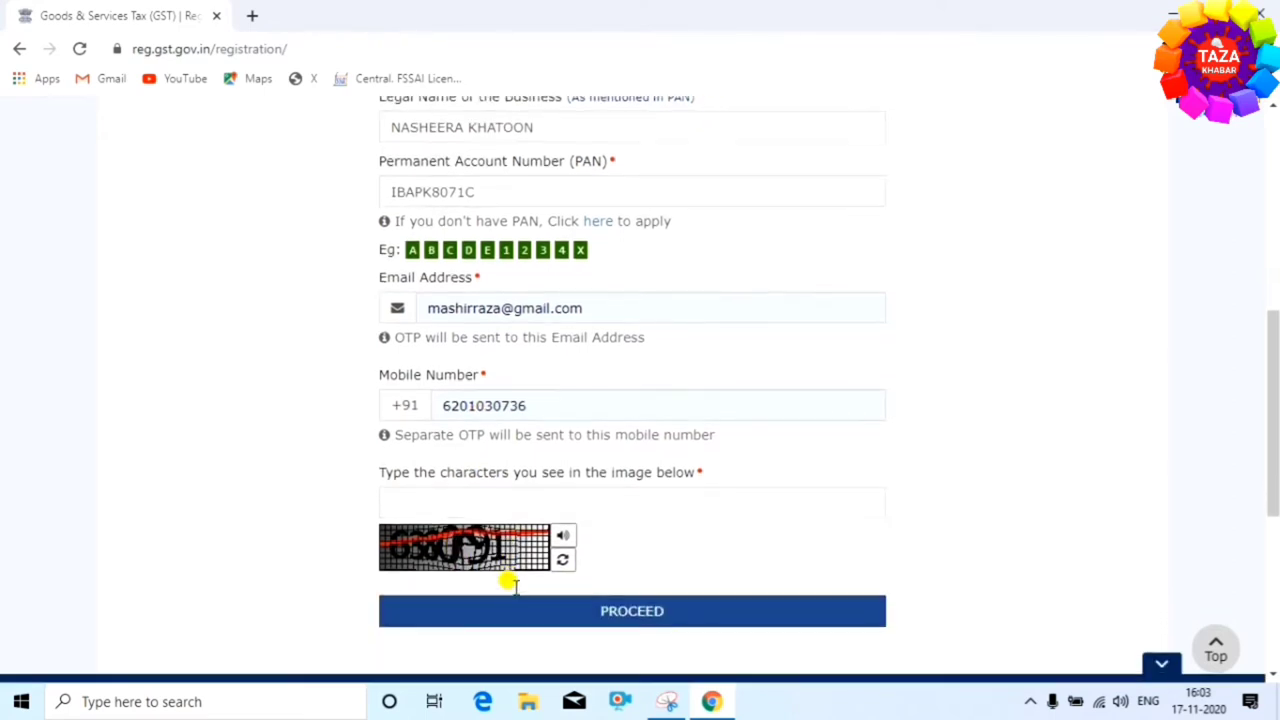
pyautogui.click(560, 562)
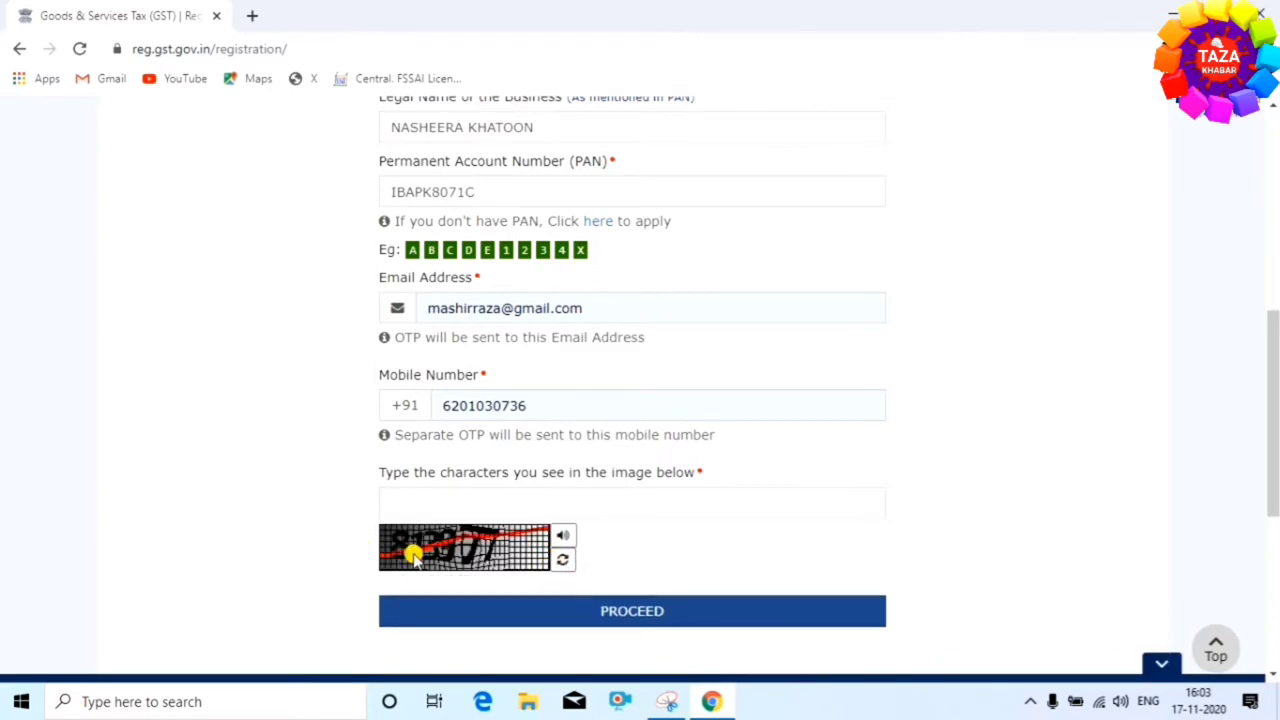
pyautogui.click(396, 495)
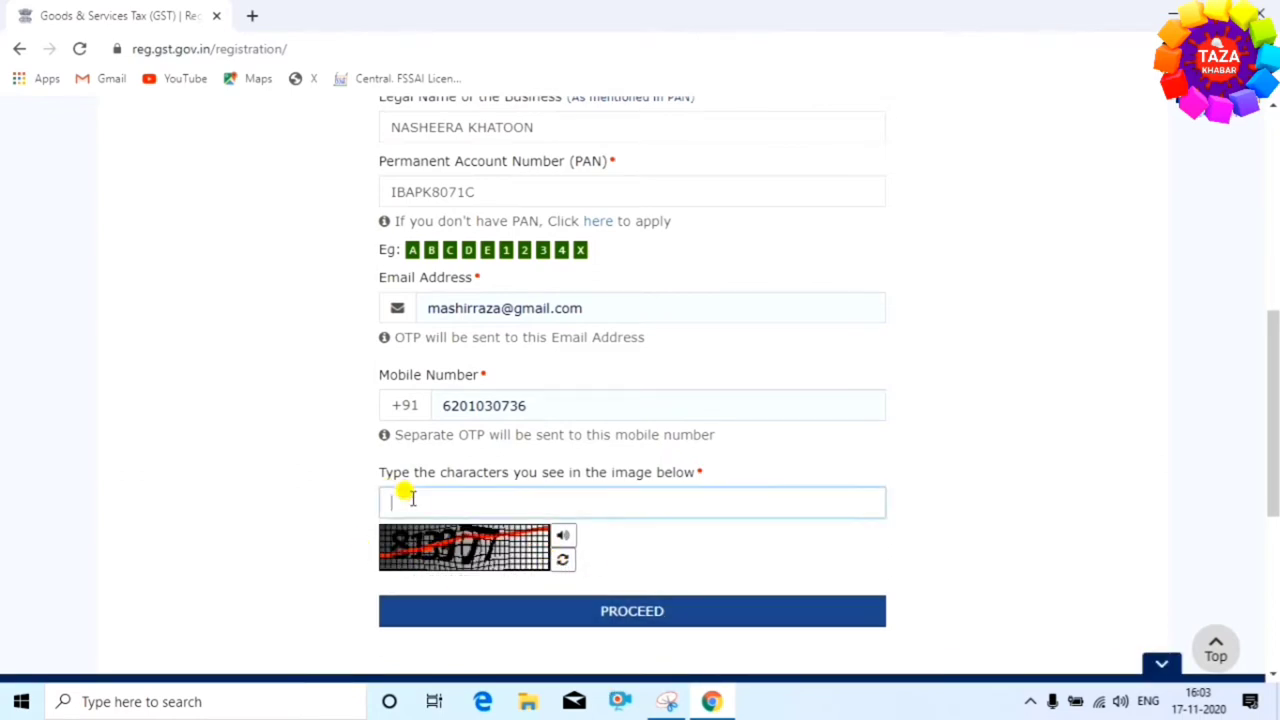
pyautogui.click(605, 613)
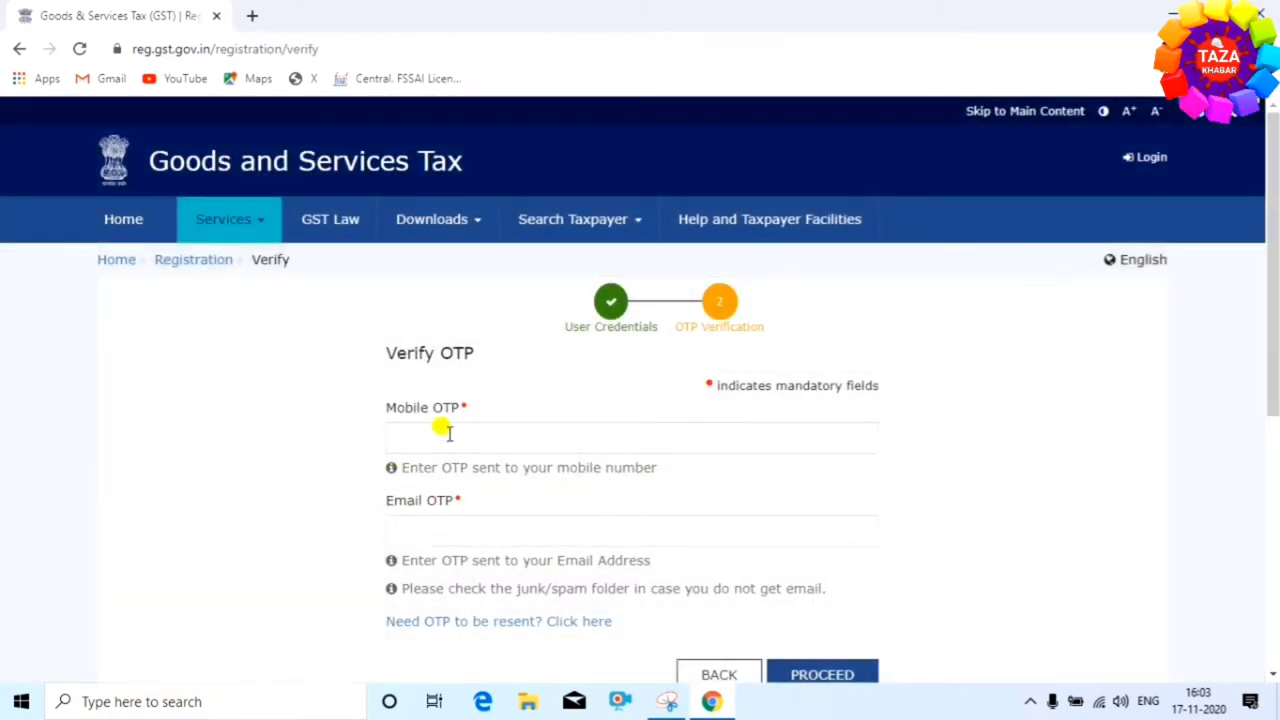
# Focus the Mobile OTP field before fetching the OTP from Gmail
pyautogui.click(437, 437)
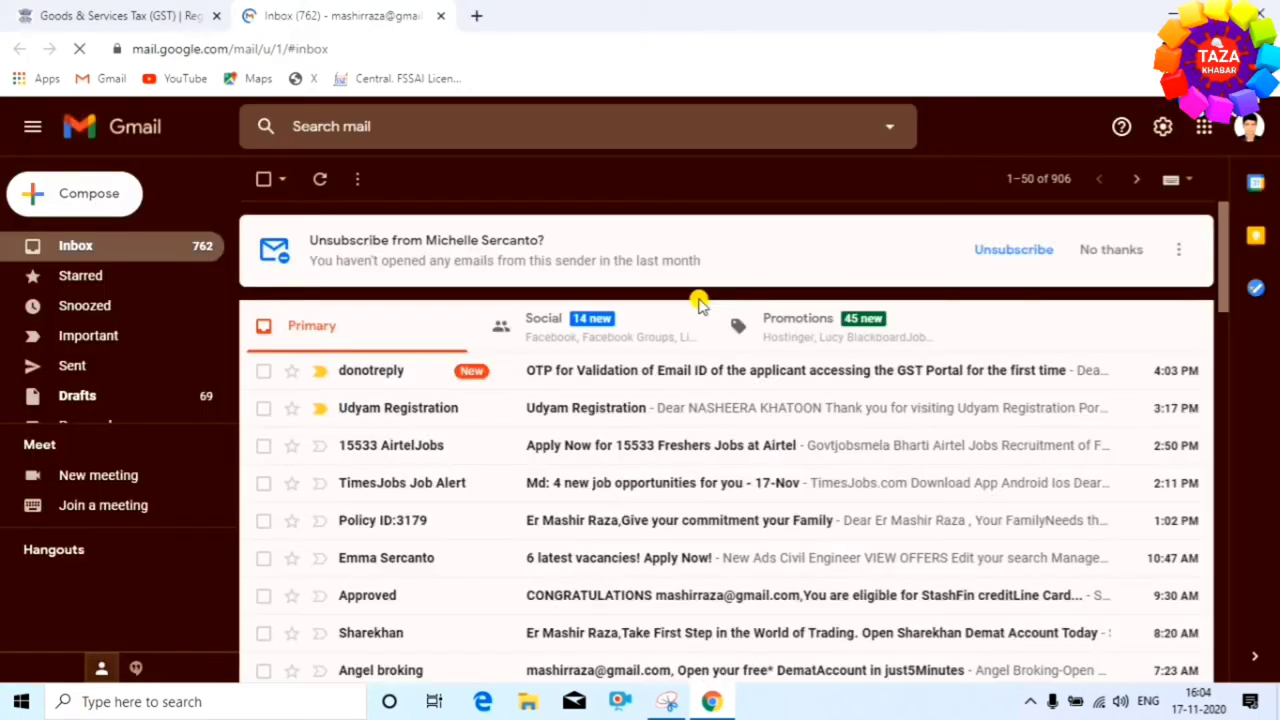
# Copy the one-time password from the GST OTP e-mail and return to the portal tab
pyautogui.click(594, 383)
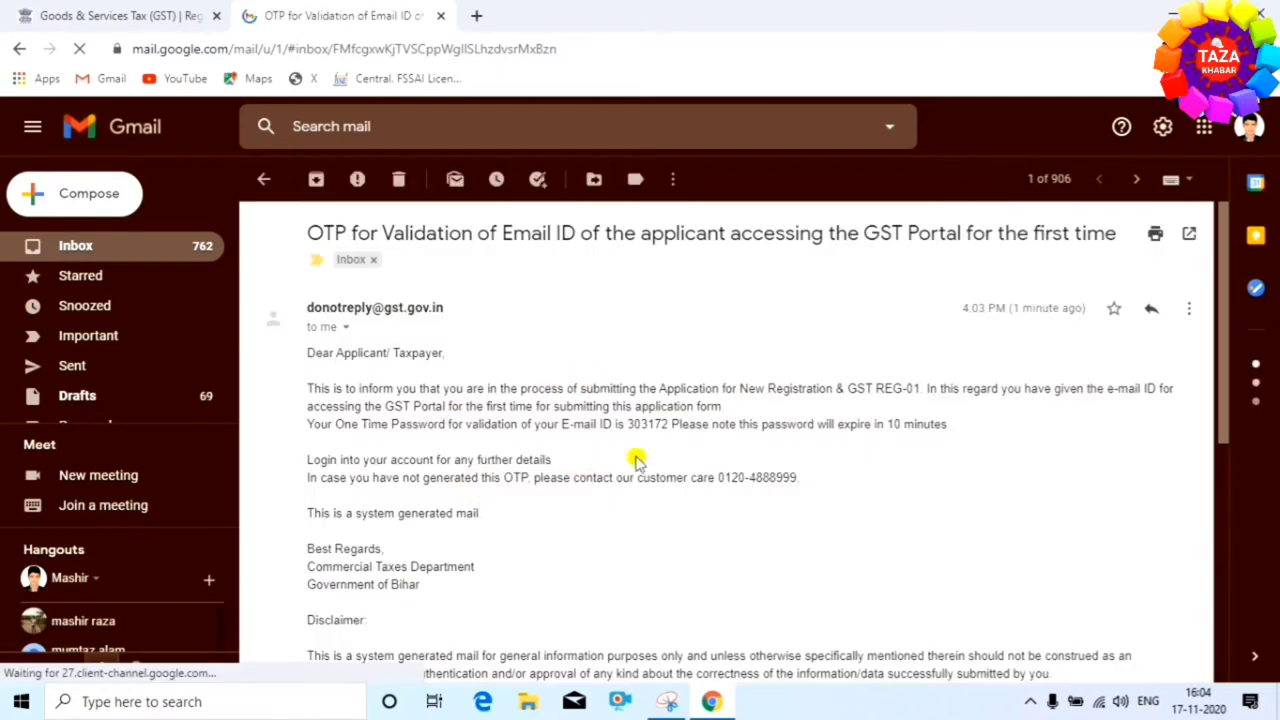
pyautogui.moveTo(627, 422); pyautogui.dragTo(672, 428)
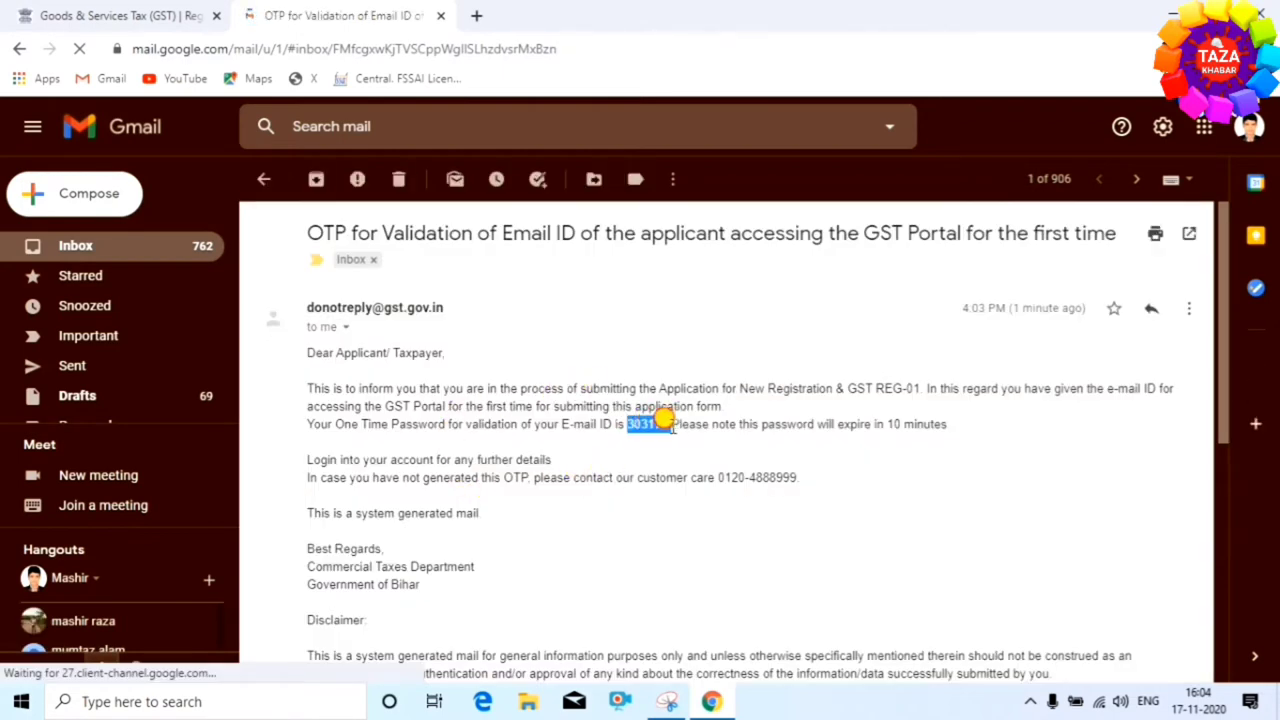
pyautogui.rightClick(657, 429)
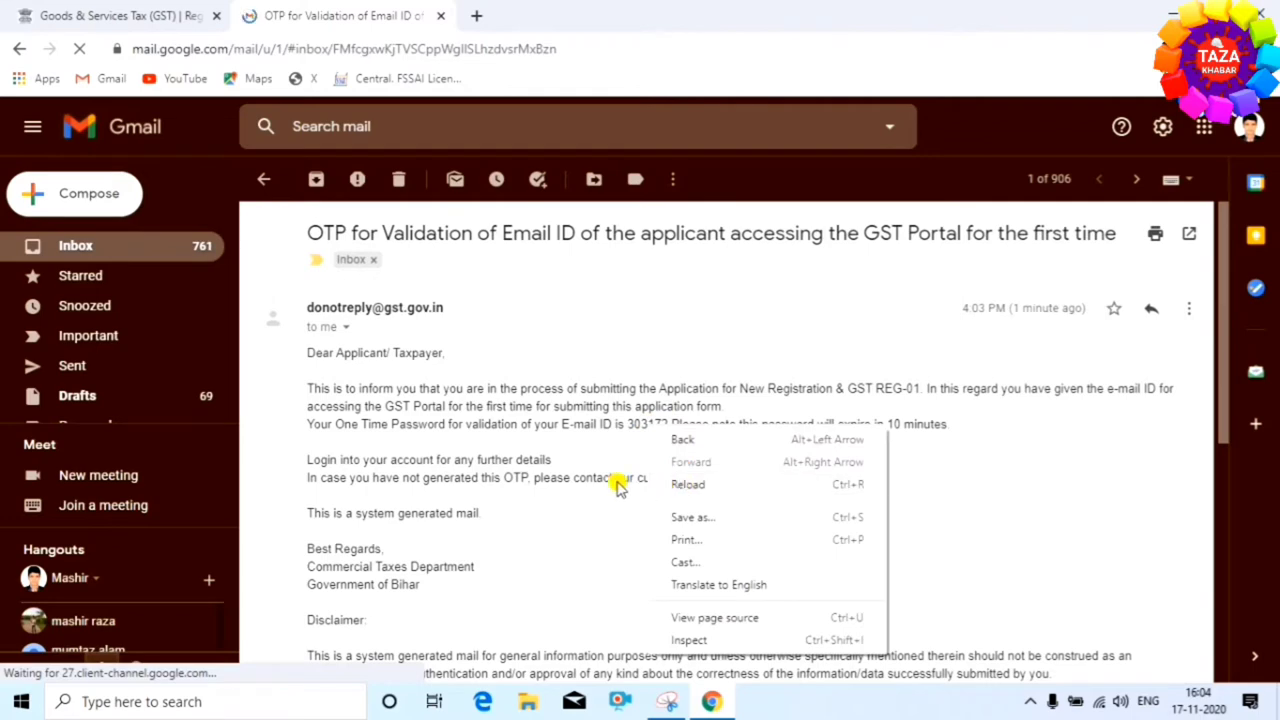
pyautogui.click(120, 15)
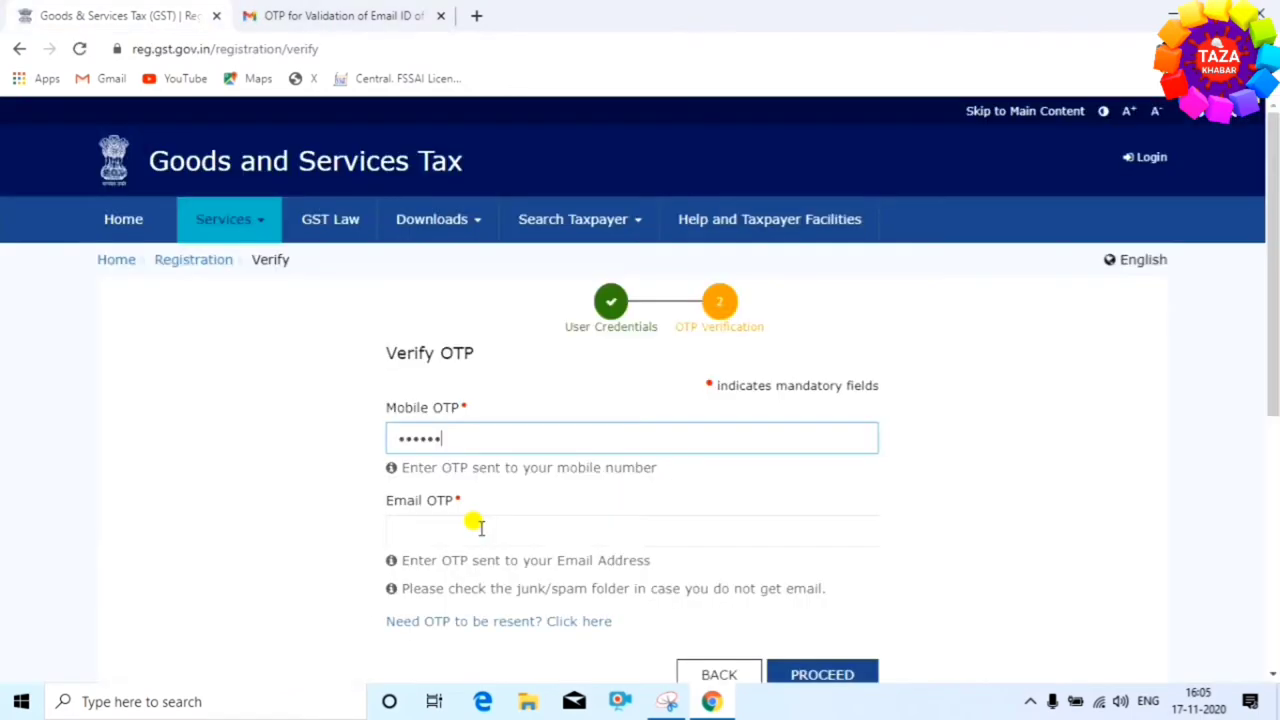
# Paste the copied code into Email OTP and submit both OTPs for verification
pyautogui.click(426, 522)
pyautogui.rightClick(428, 522)
pyautogui.click(492, 400)
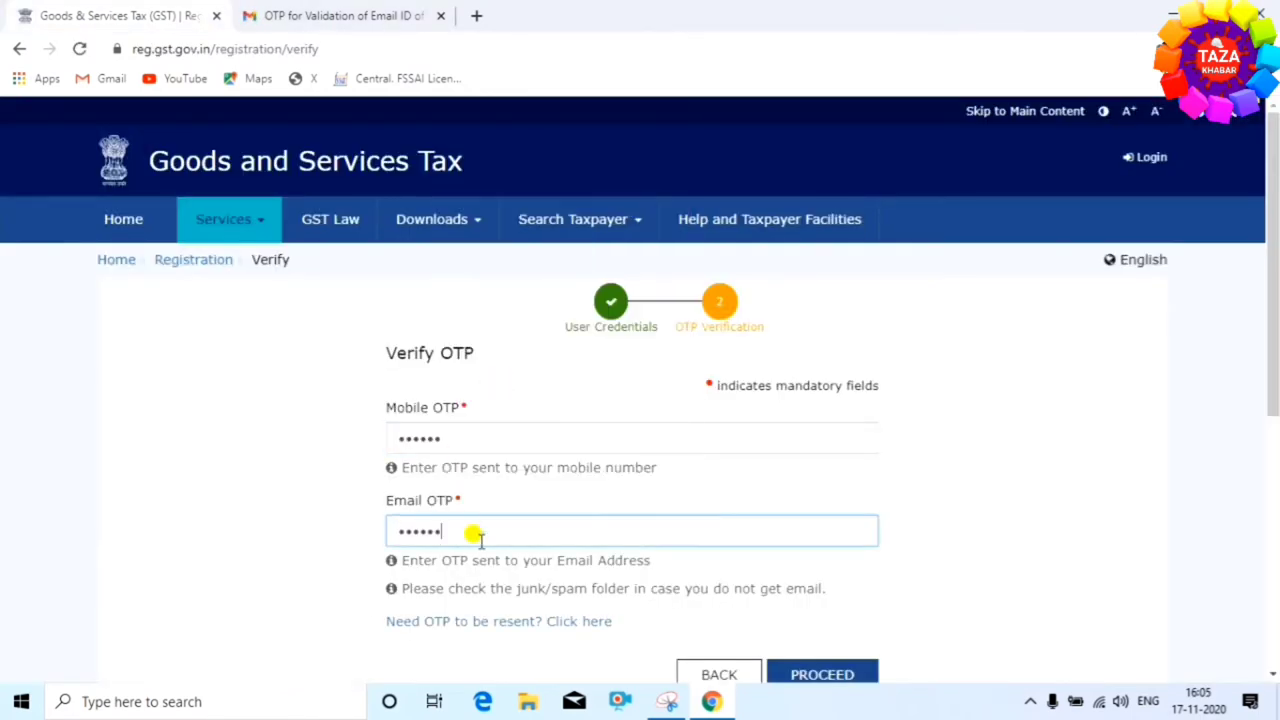
pyautogui.scroll(-2, 540, 490)
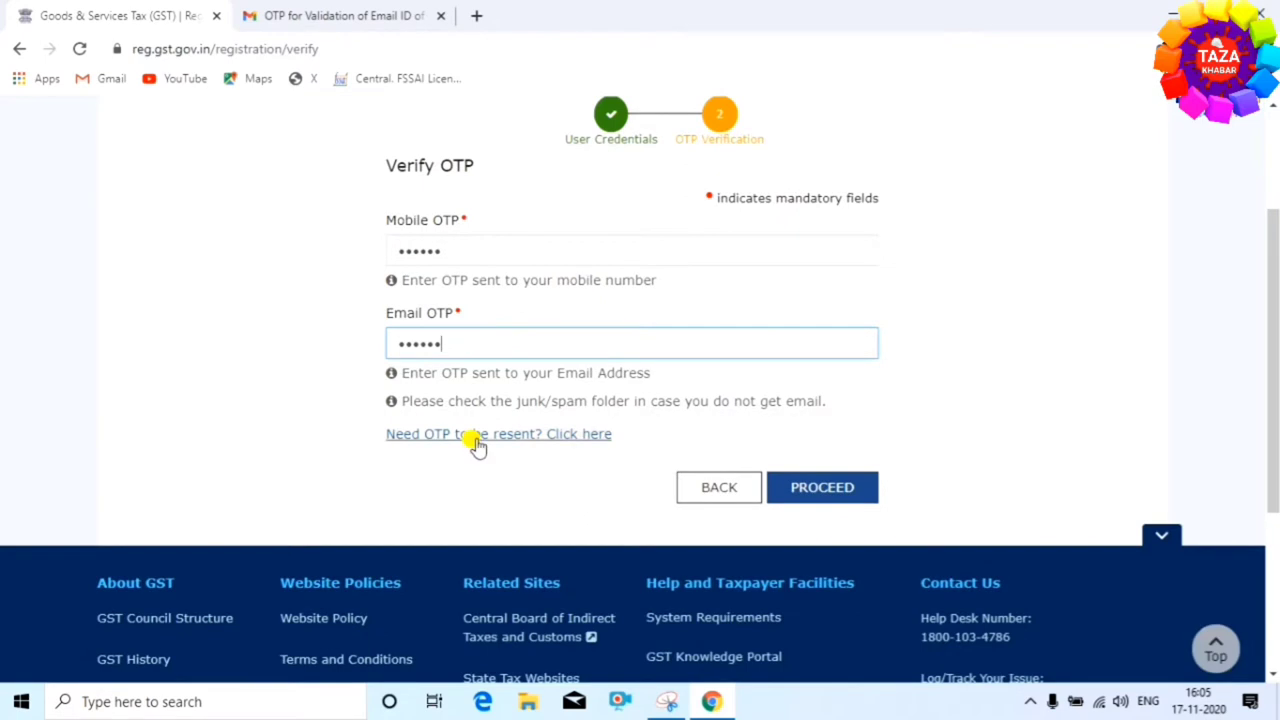
pyautogui.click(801, 483)
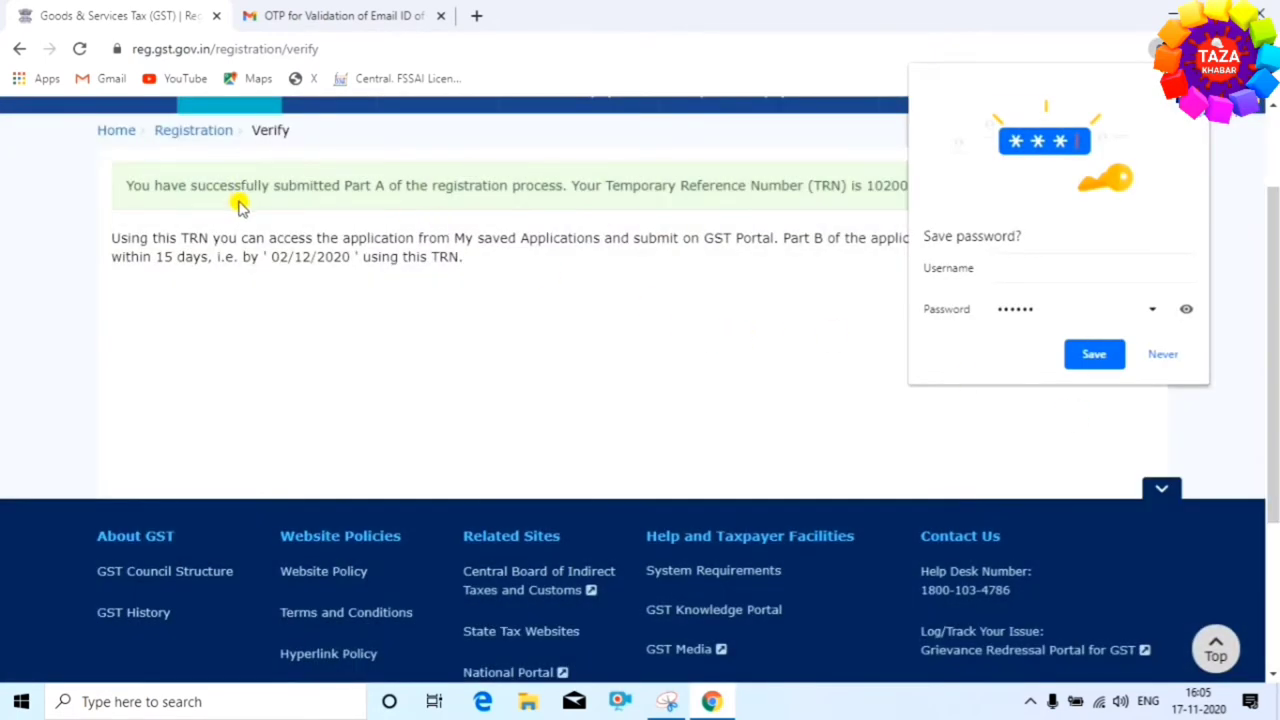
# Decline Chrome's password save, copy the TRN, and continue to the TRN form
pyautogui.click(1160, 355)
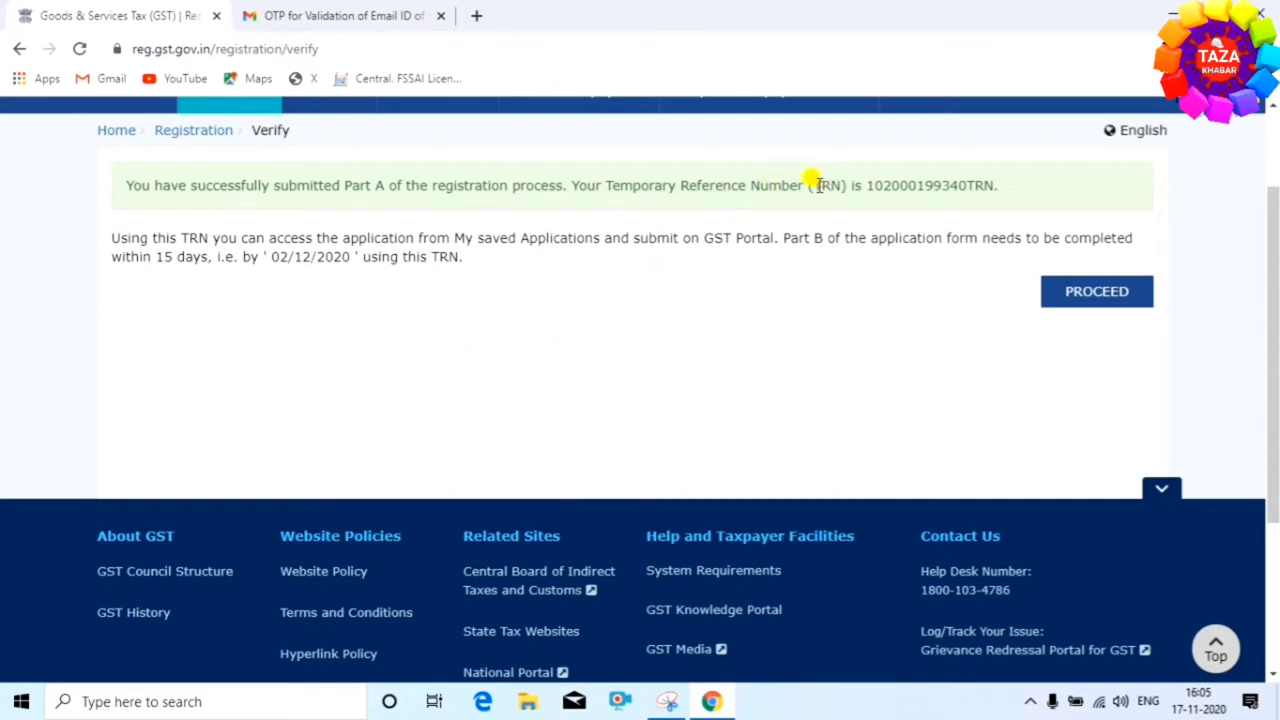
pyautogui.moveTo(805, 186); pyautogui.dragTo(1023, 197)
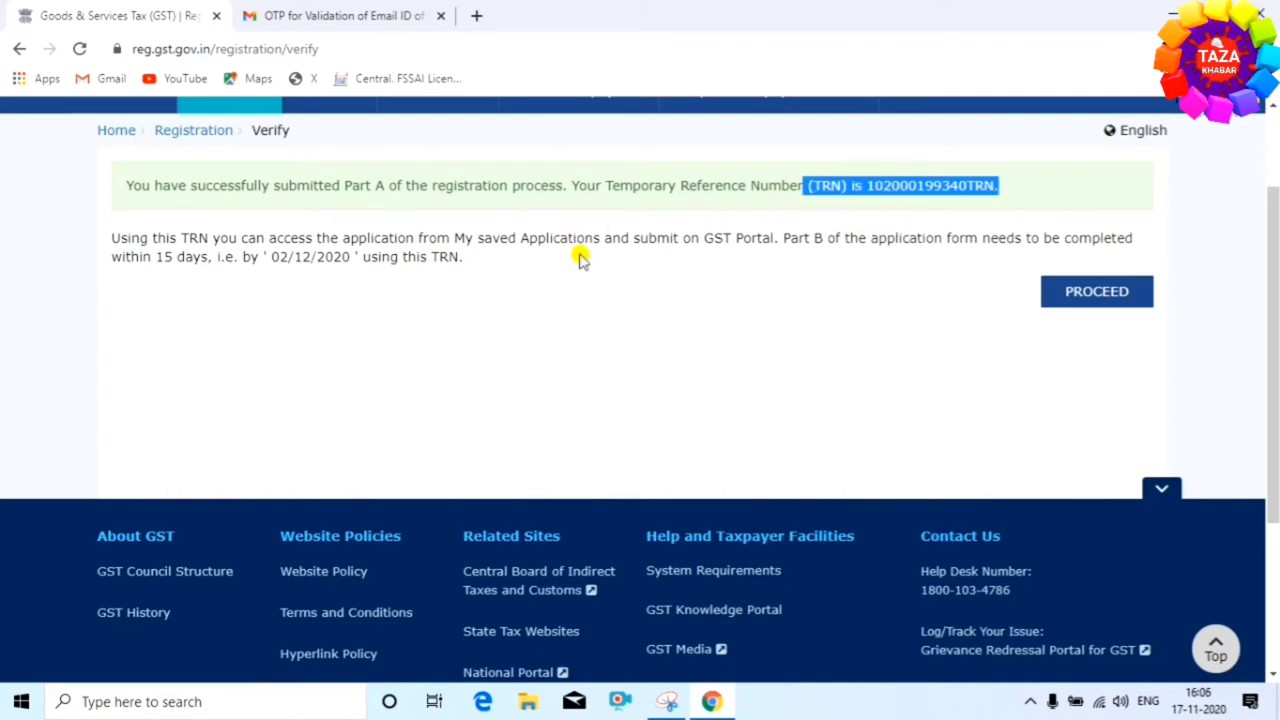
pyautogui.click(1110, 292)
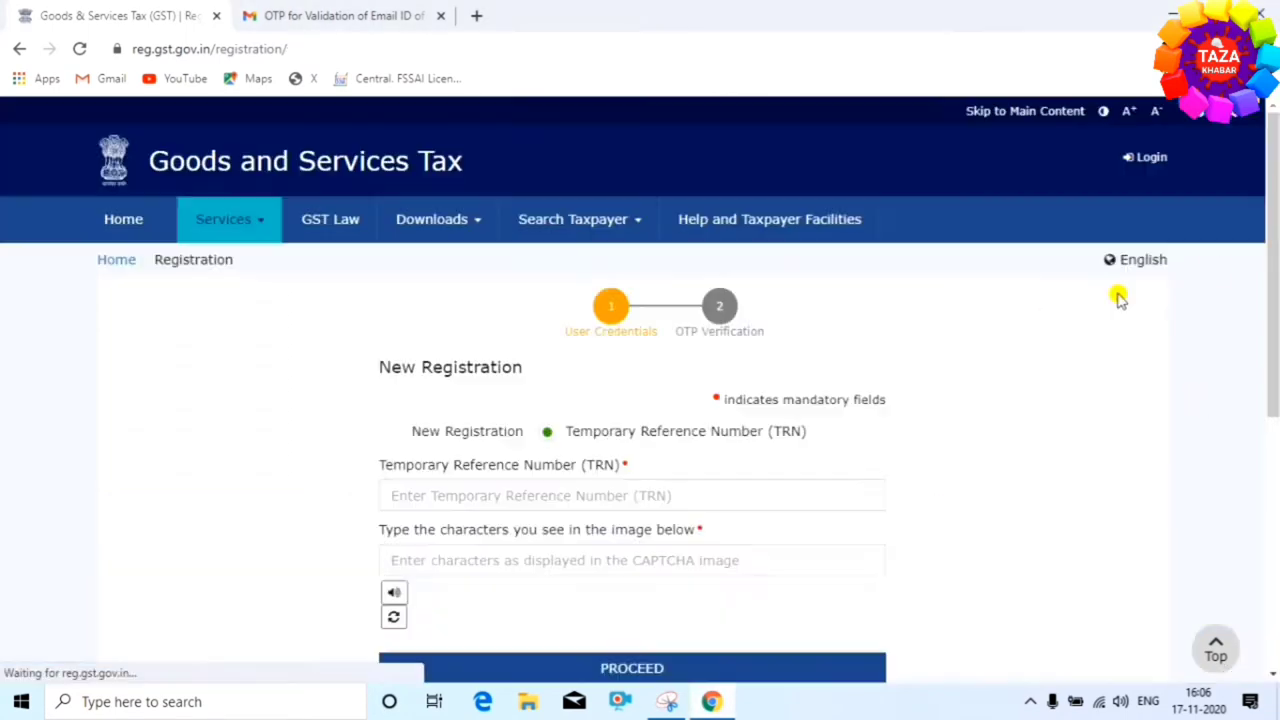
# Enter the TRN and captcha, then verify the Mobile / Email OTP to reach the dashboard
pyautogui.scroll(-2, 600, 351)
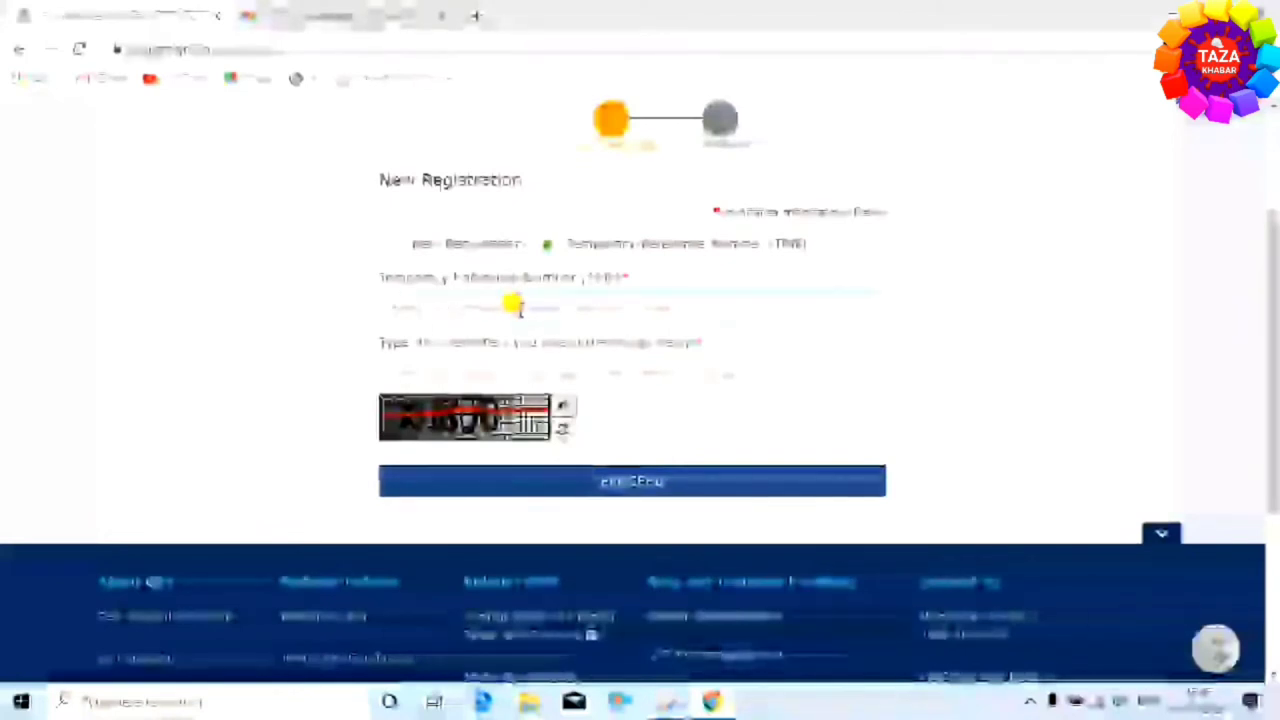
pyautogui.click(516, 307)
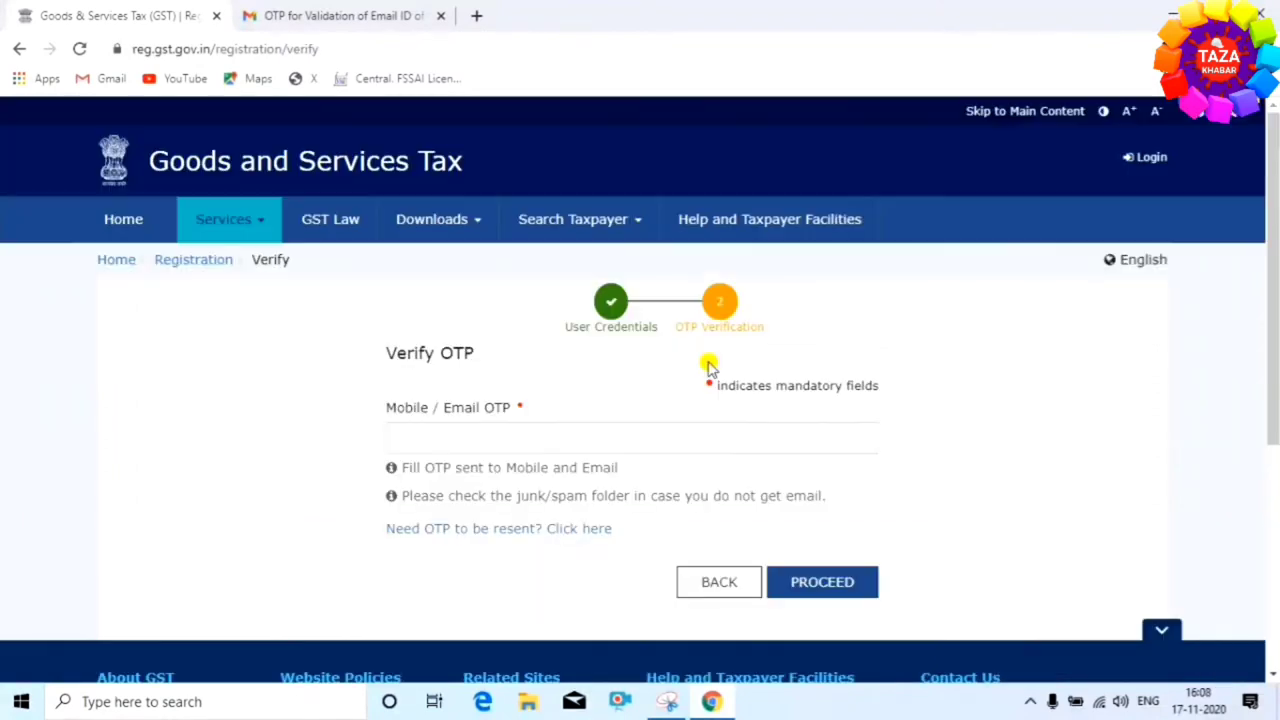
pyautogui.click(441, 434)
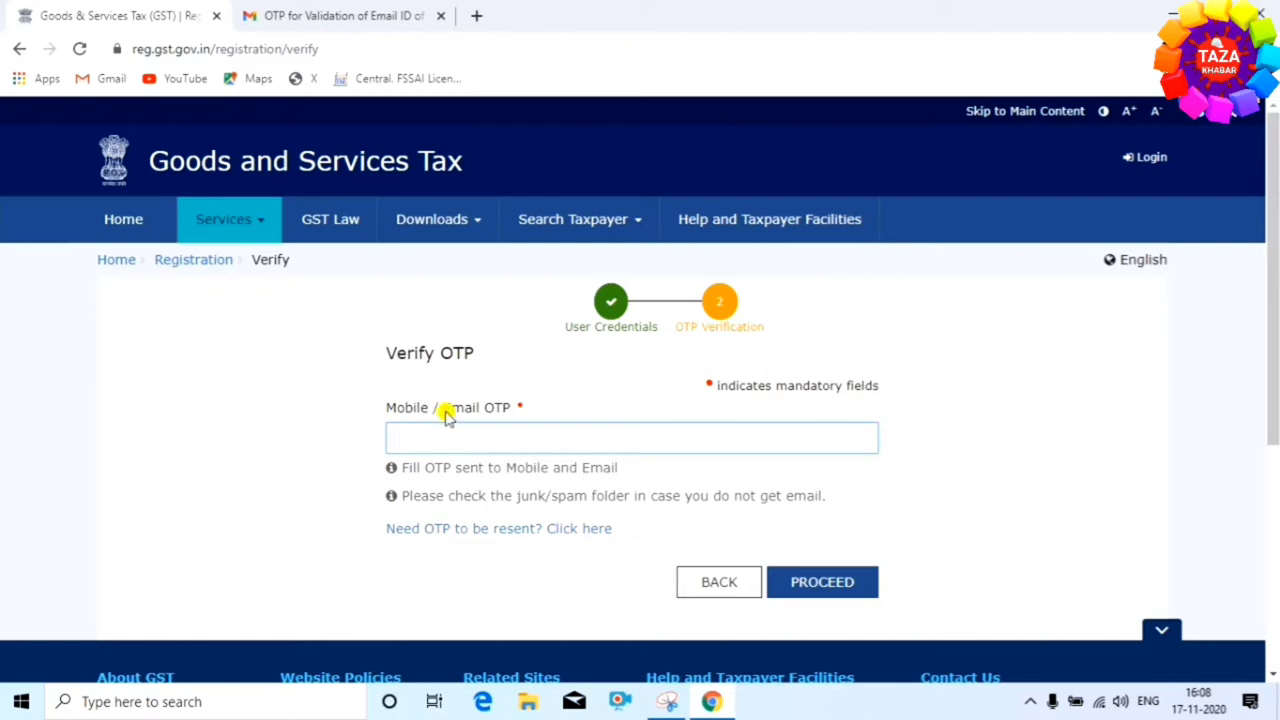
pyautogui.click(810, 592)
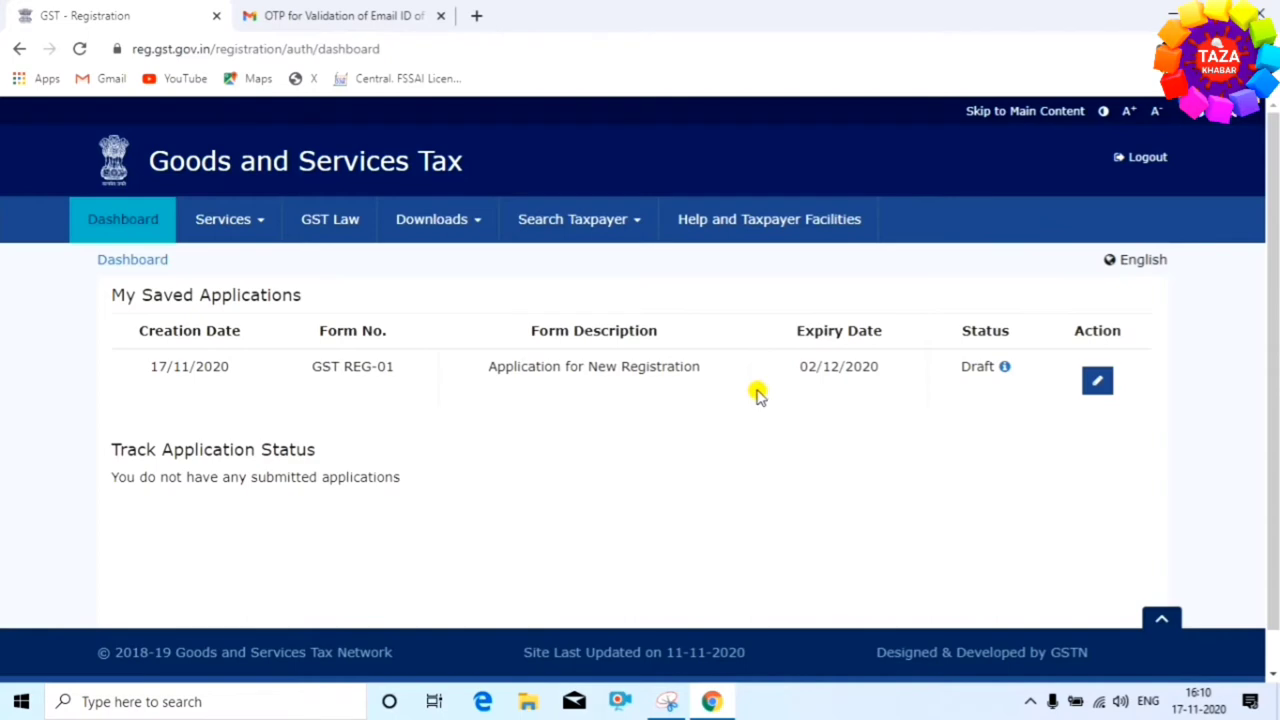
# Open the draft REG-01 application via its edit icon and scroll through Business Details
pyautogui.click(1098, 381)
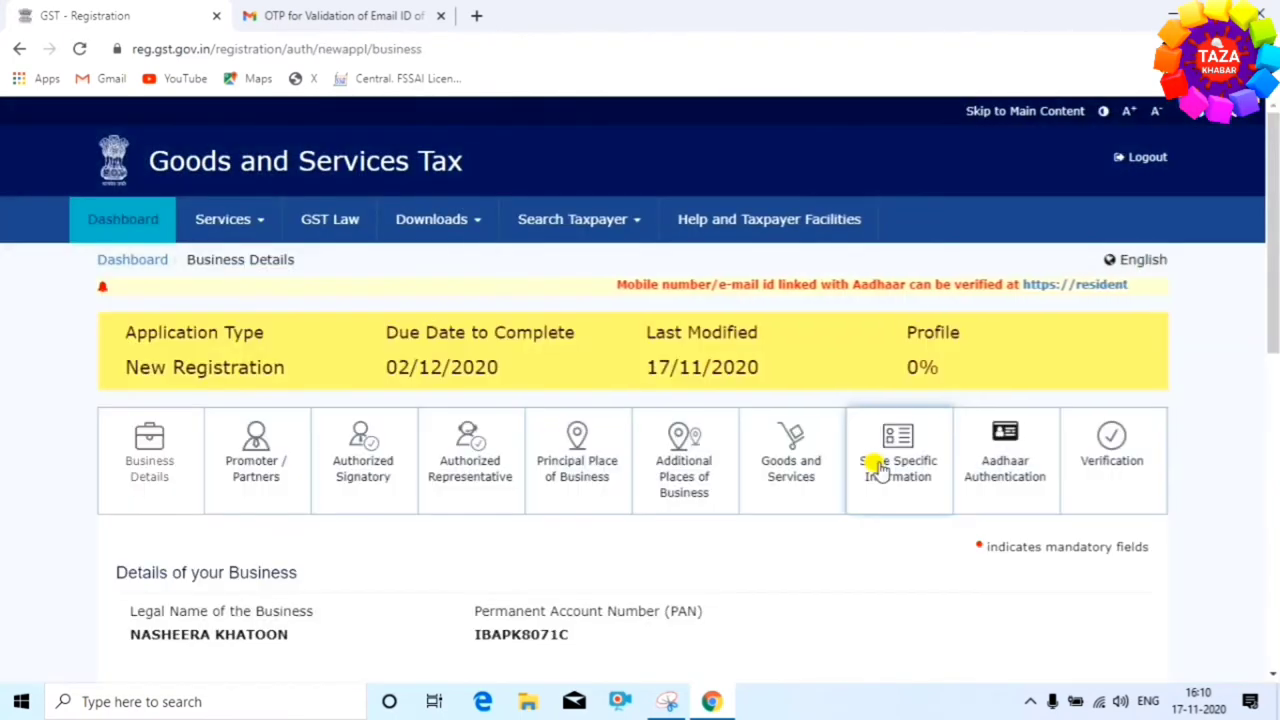
pyautogui.scroll(-3, 366, 470)
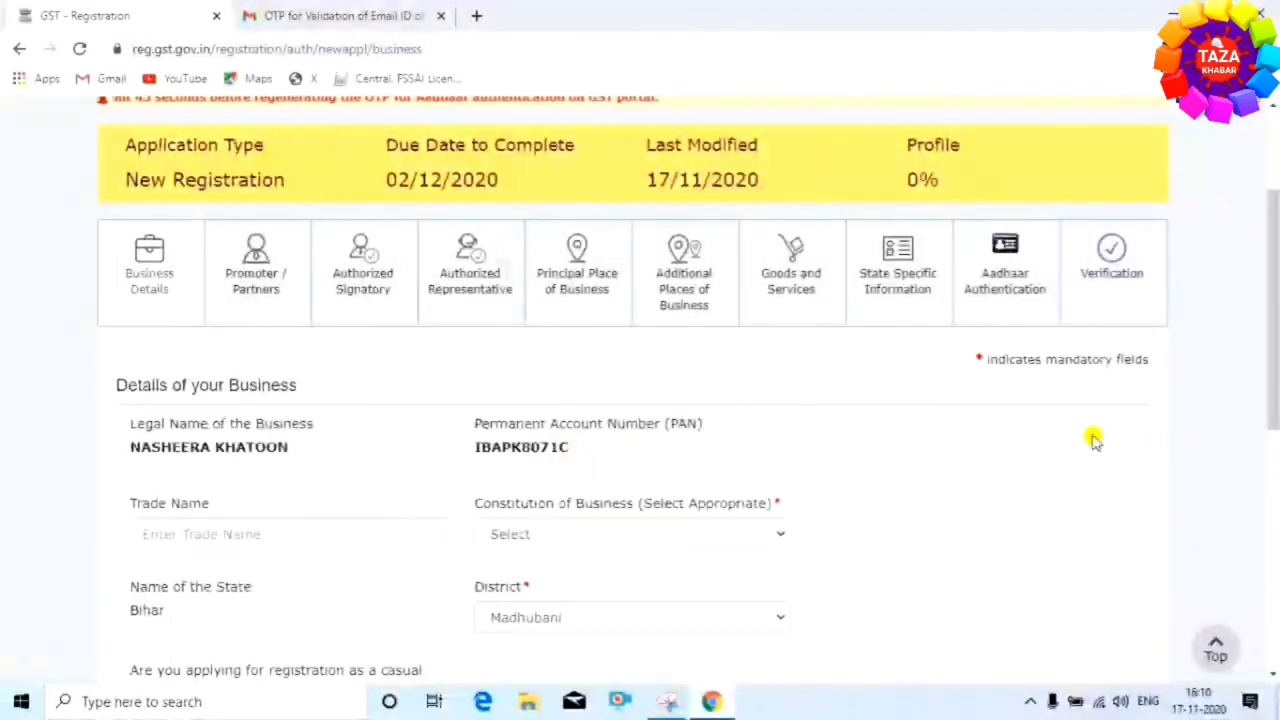
pyautogui.scroll(-1, 450, 435)
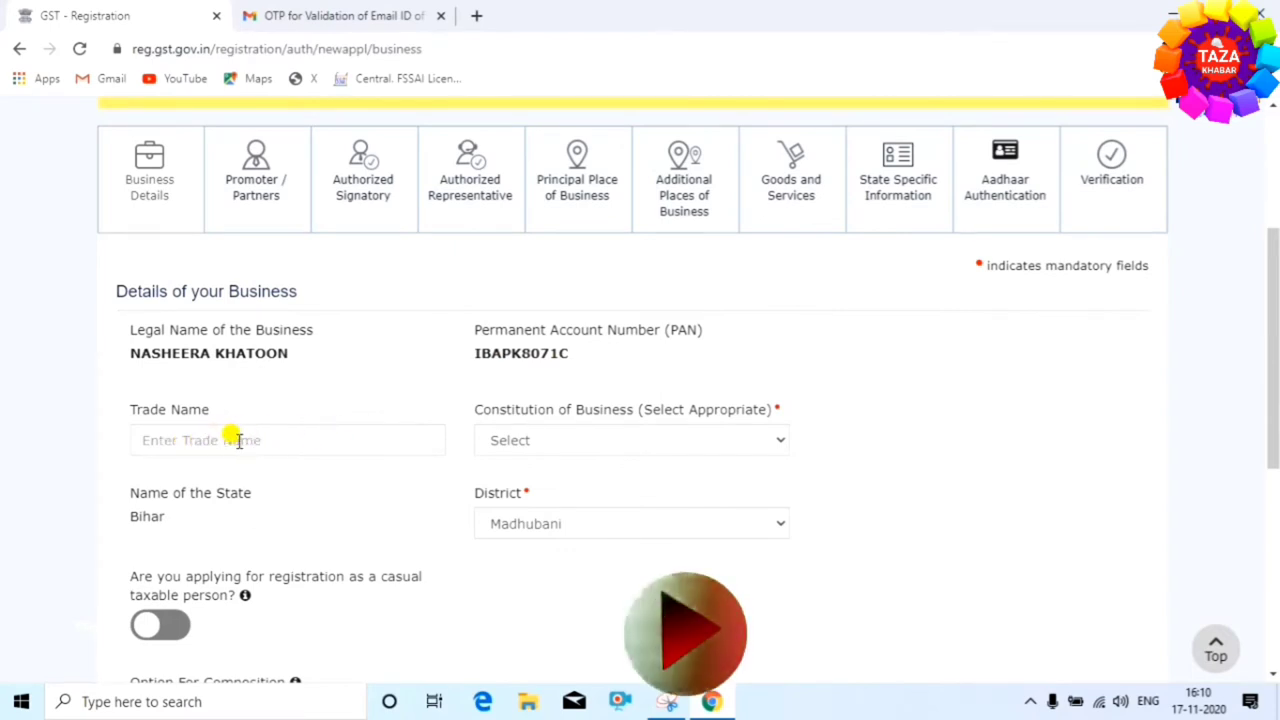
# Enter trade name 'kolkata taj tailors', choose Proprietorship as constitution, and keep district Madhubani
pyautogui.click(728, 438)
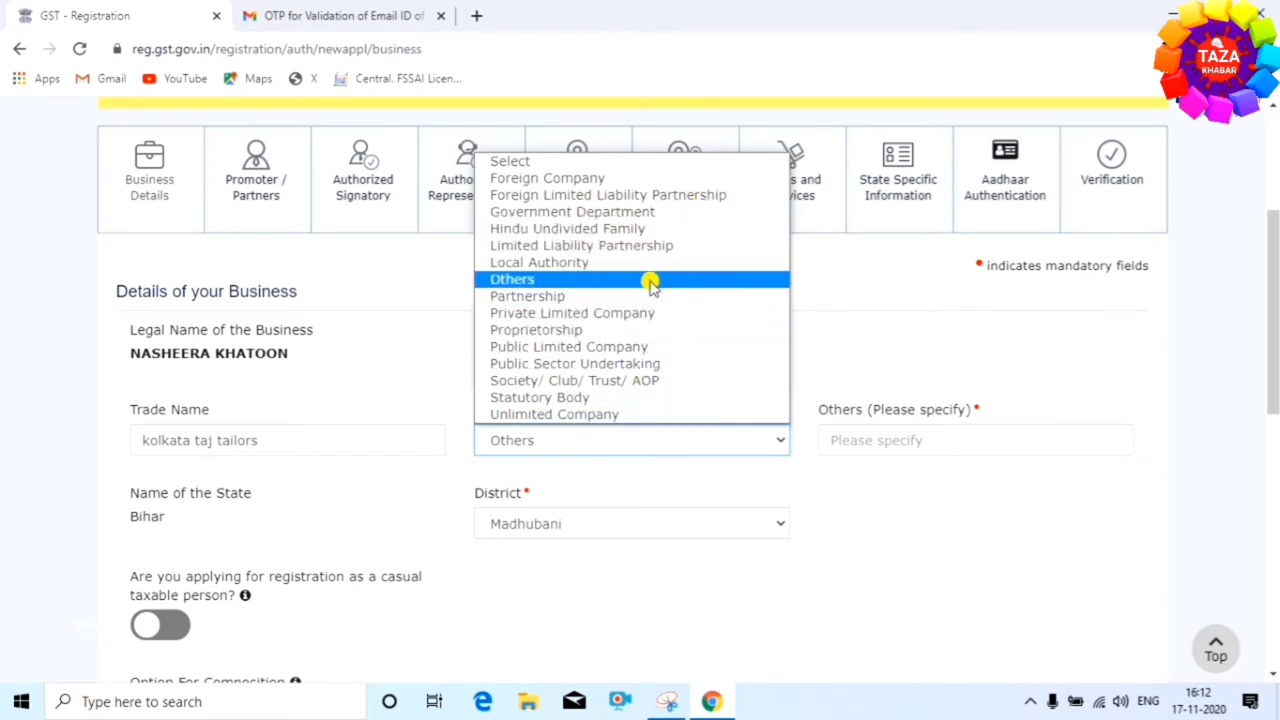
pyautogui.click(622, 335)
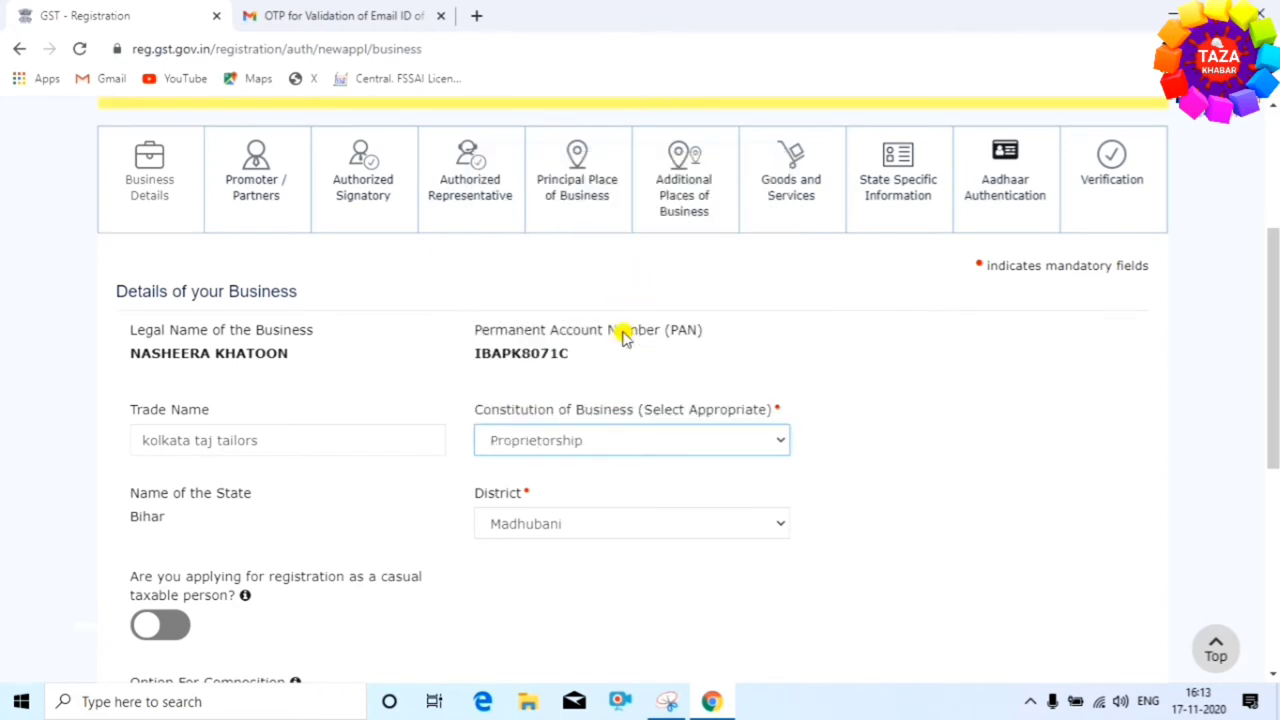
pyautogui.scroll(-2, 822, 467)
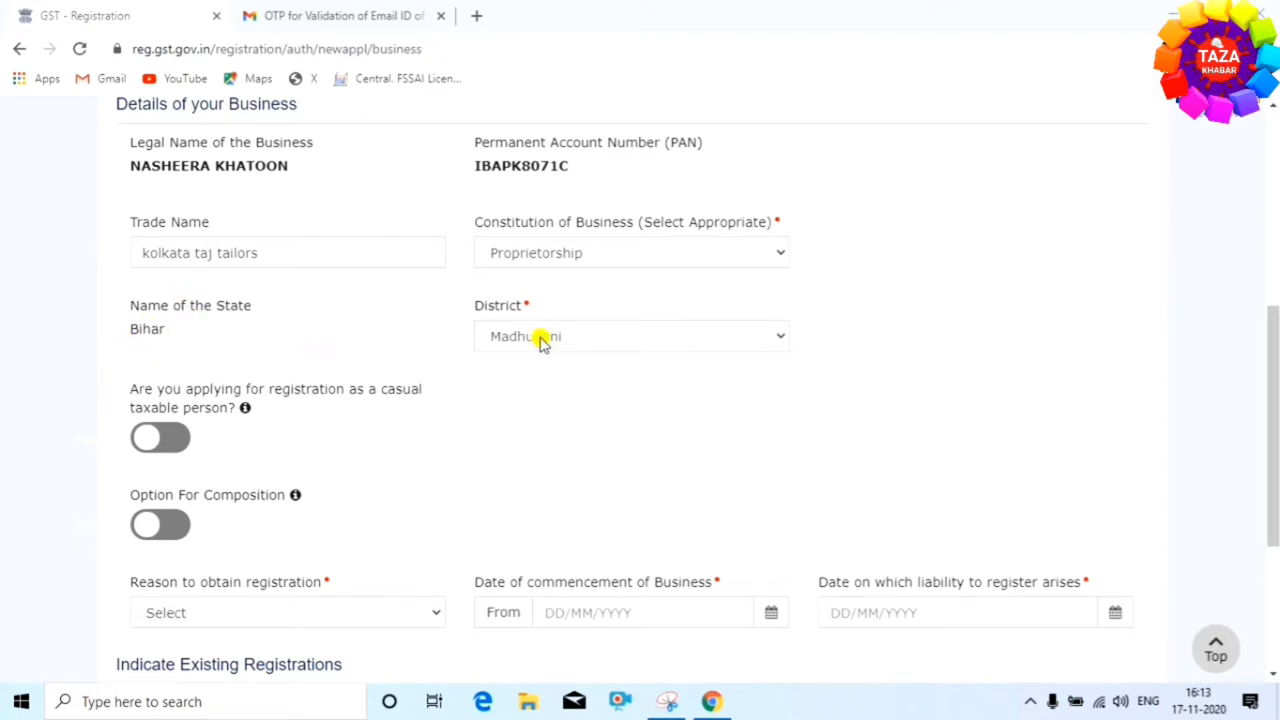
pyautogui.click(692, 340)
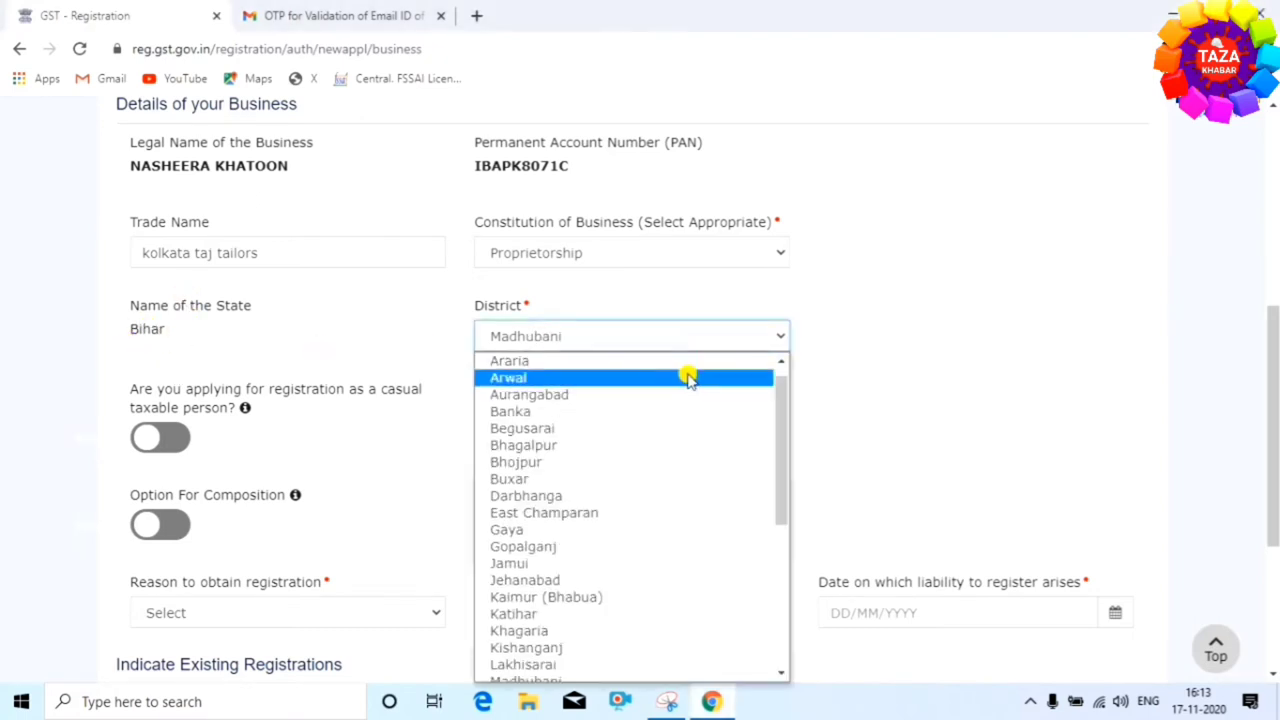
pyautogui.scroll(-2, 688, 600)
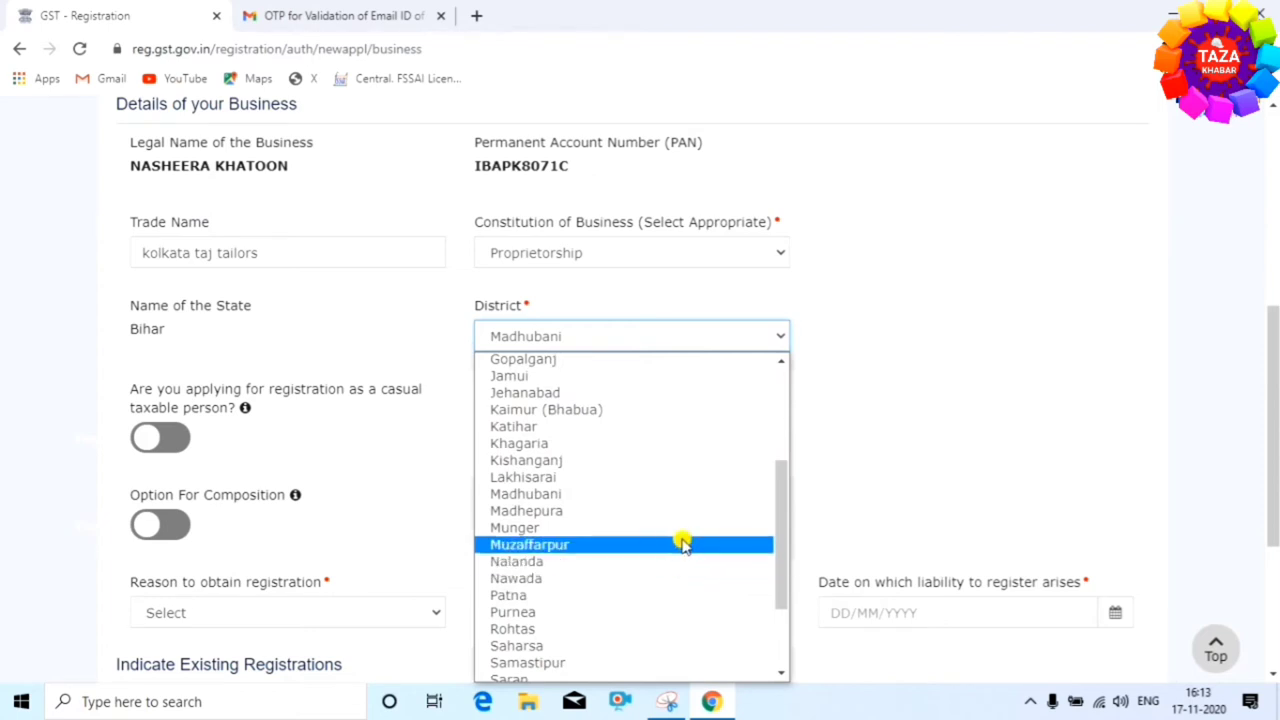
pyautogui.click(700, 496)
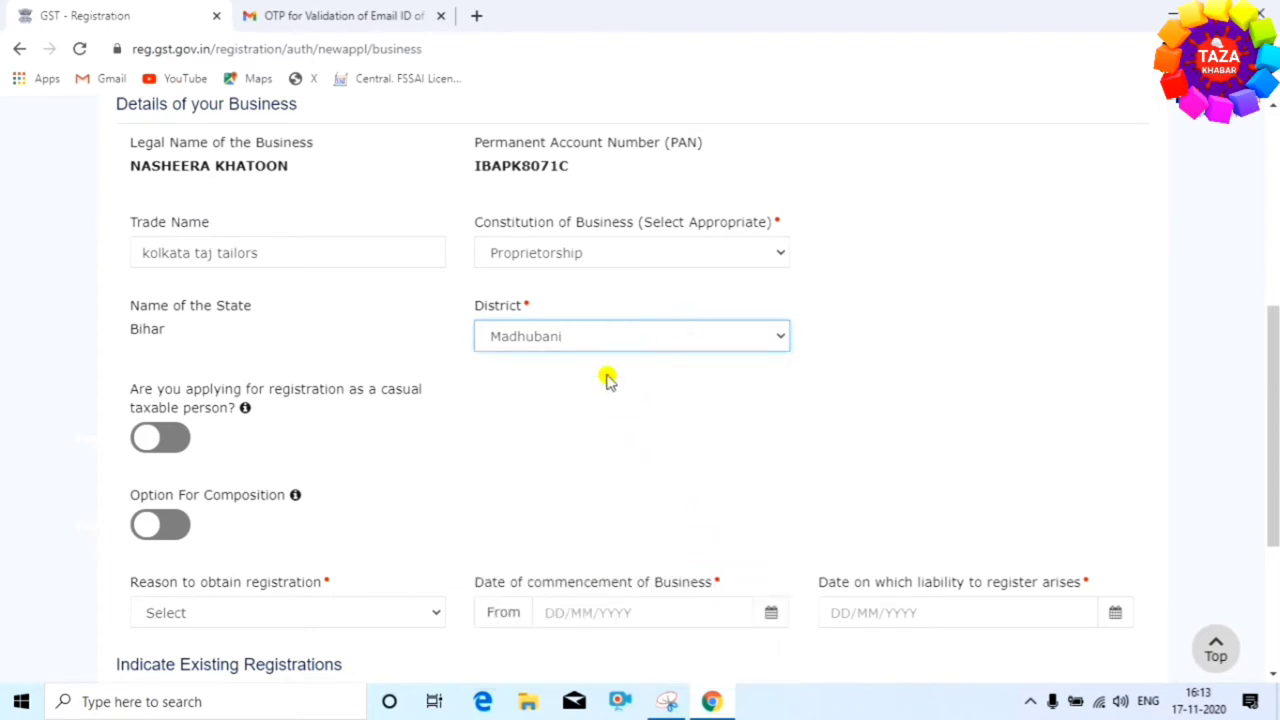
pyautogui.scroll(-2, 607, 380)
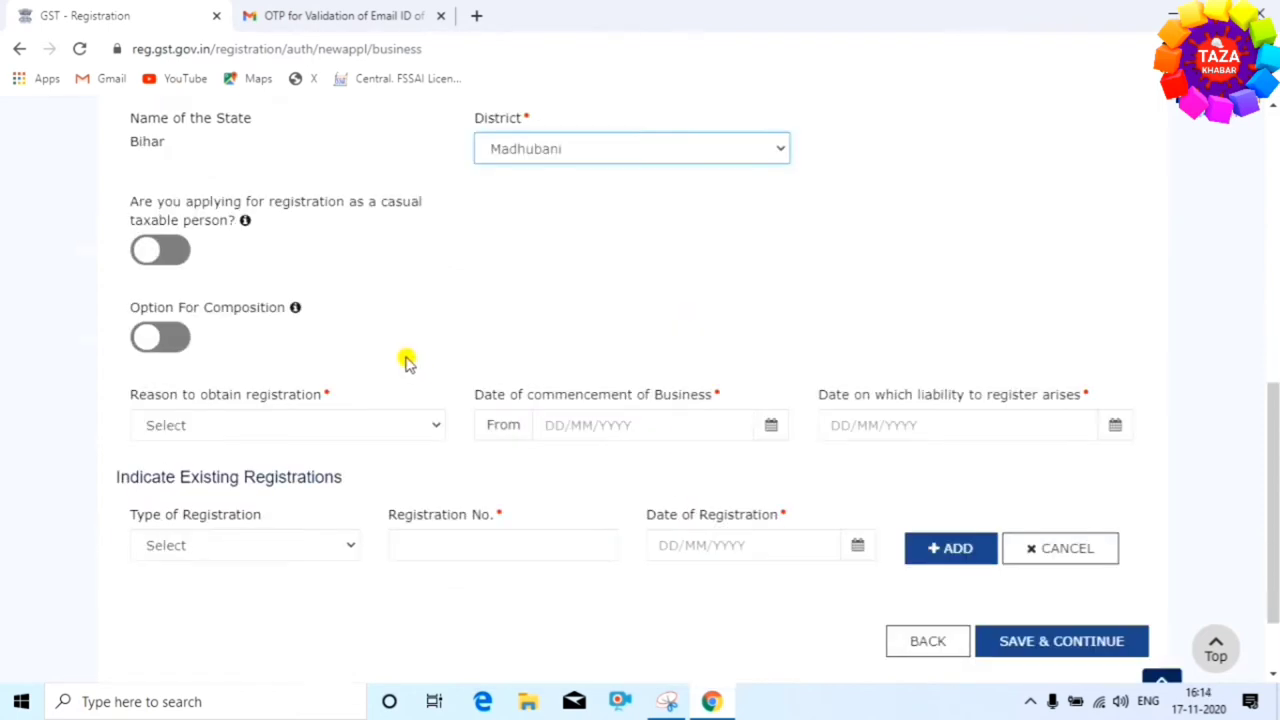
# Set the reason to obtain registration to Inter-State supply instead of Others
pyautogui.click(417, 430)
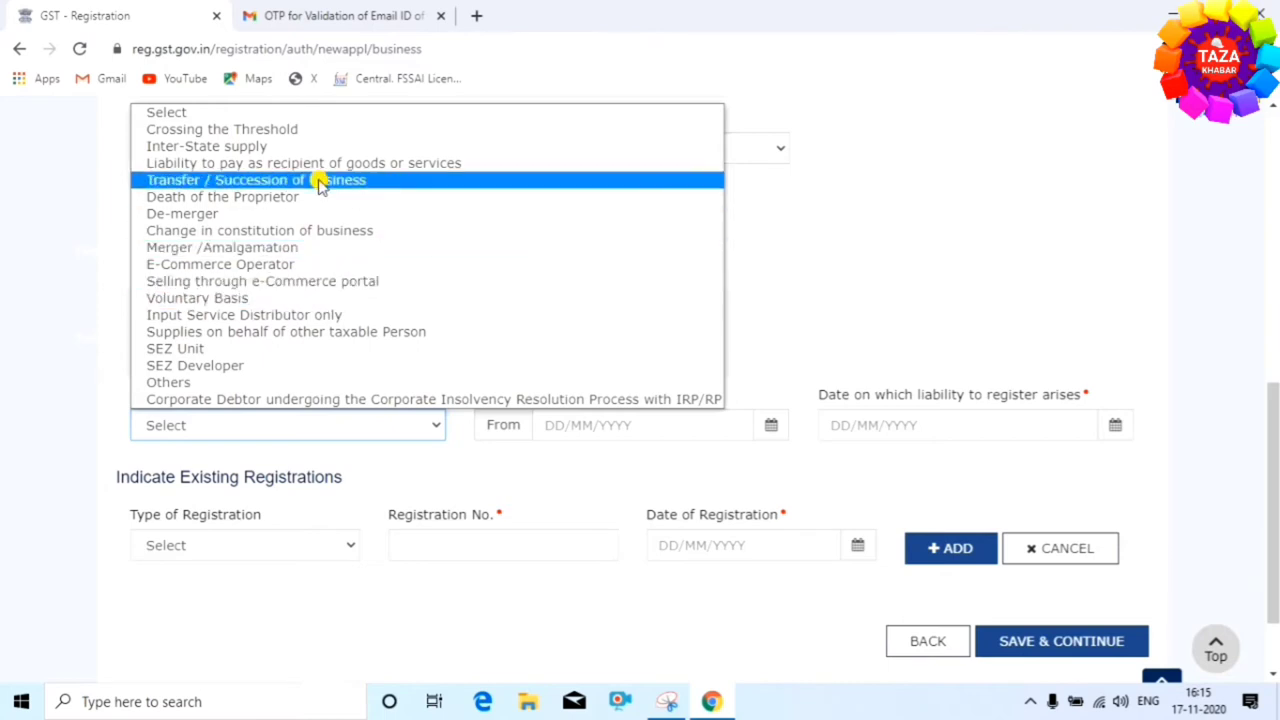
pyautogui.press('Escape')
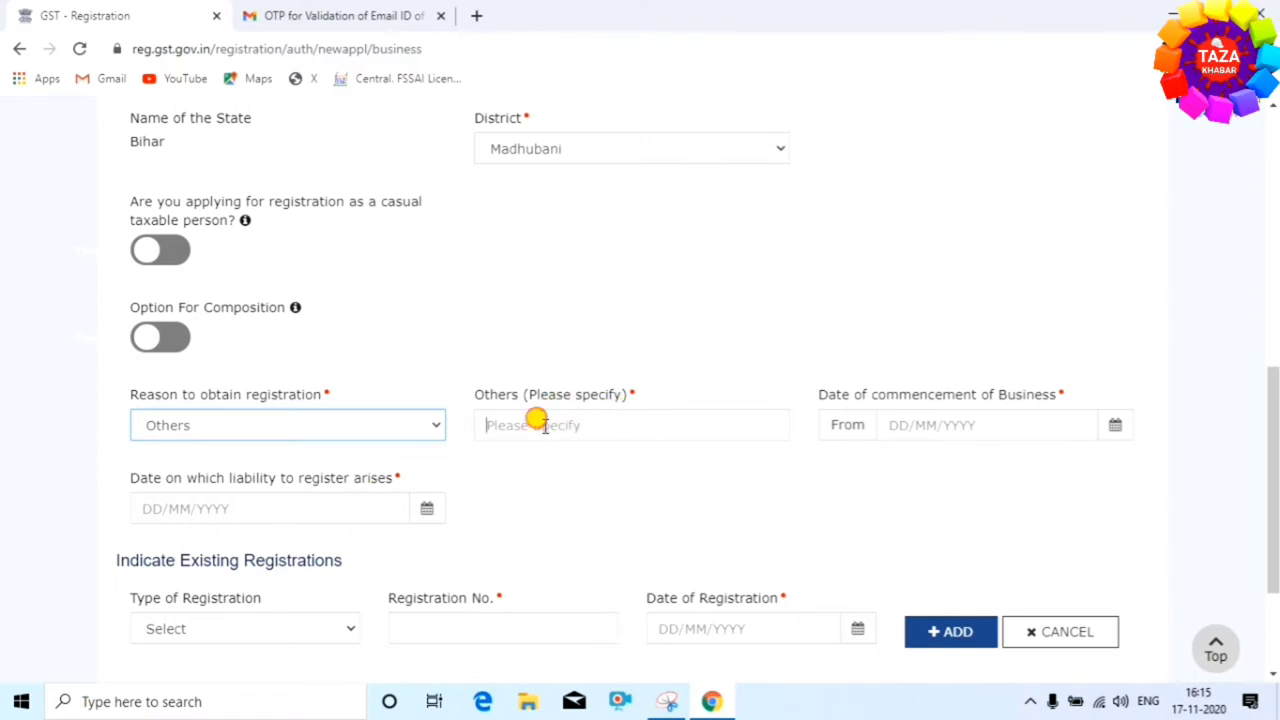
pyautogui.click(543, 425)
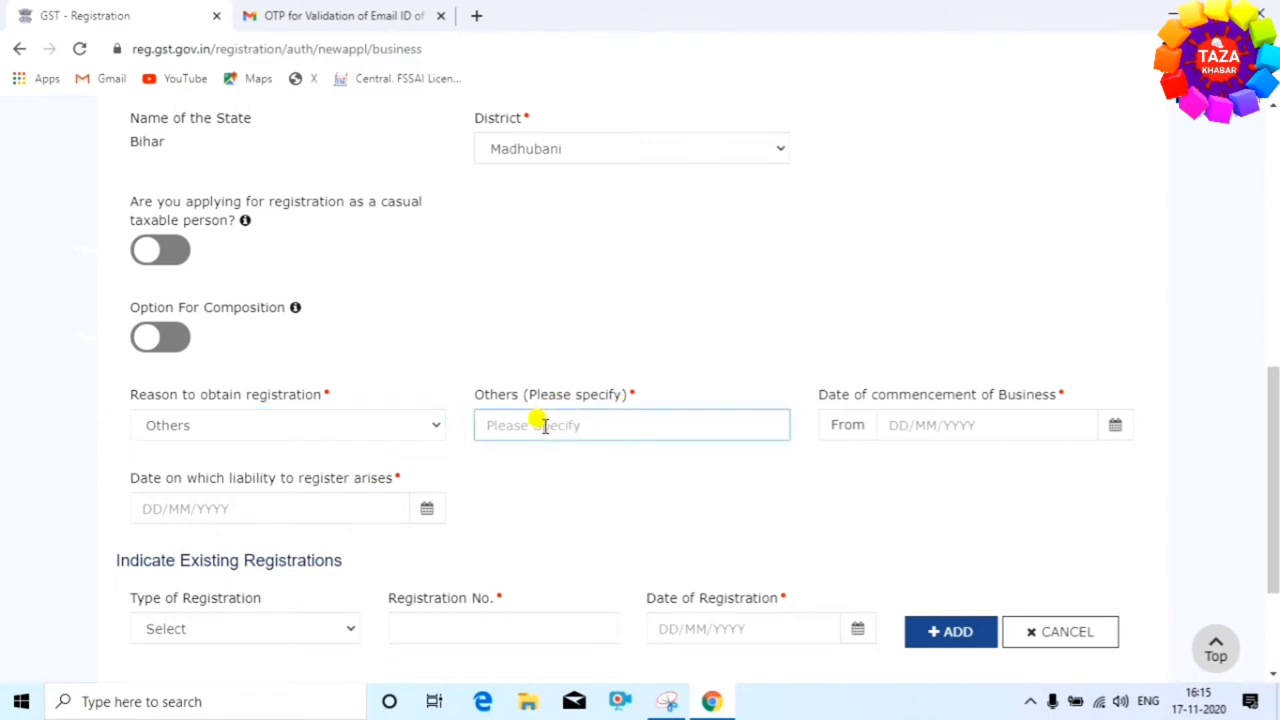
pyautogui.click(423, 426)
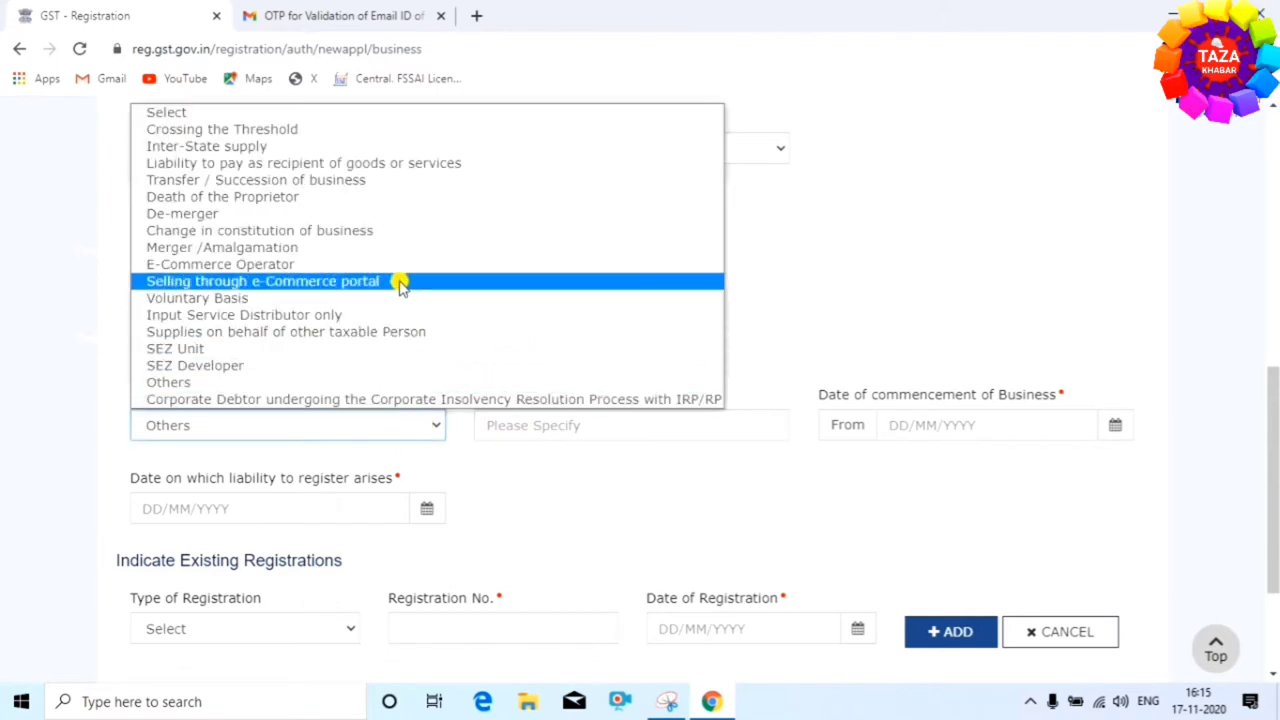
pyautogui.click(435, 146)
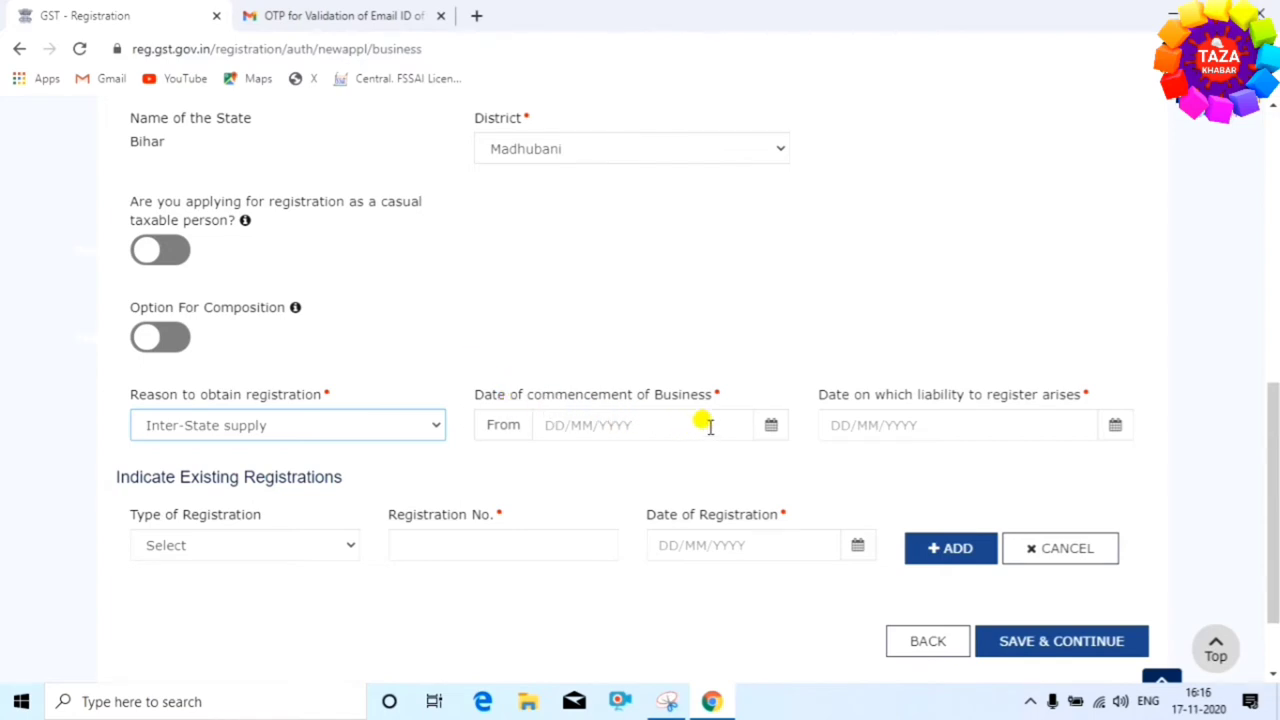
# Set the commencement date and the liability date to 17/11/2020 using the calendars
pyautogui.click(768, 425)
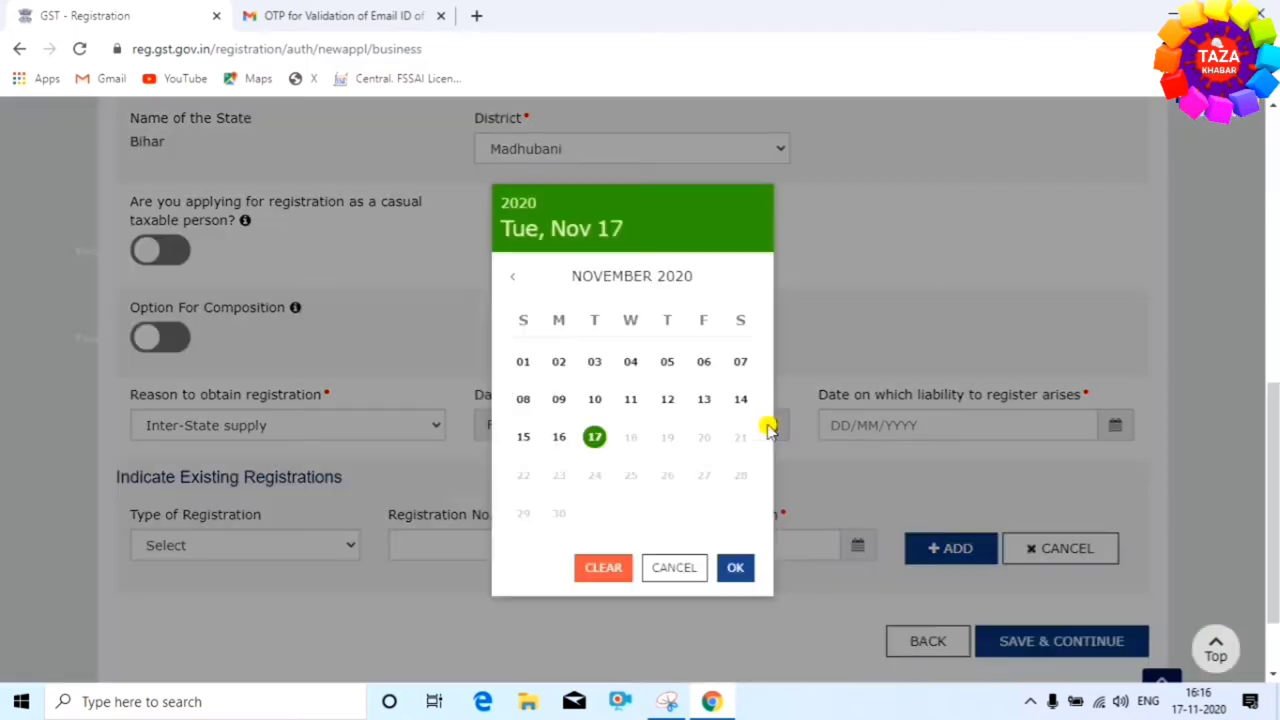
pyautogui.click(735, 567)
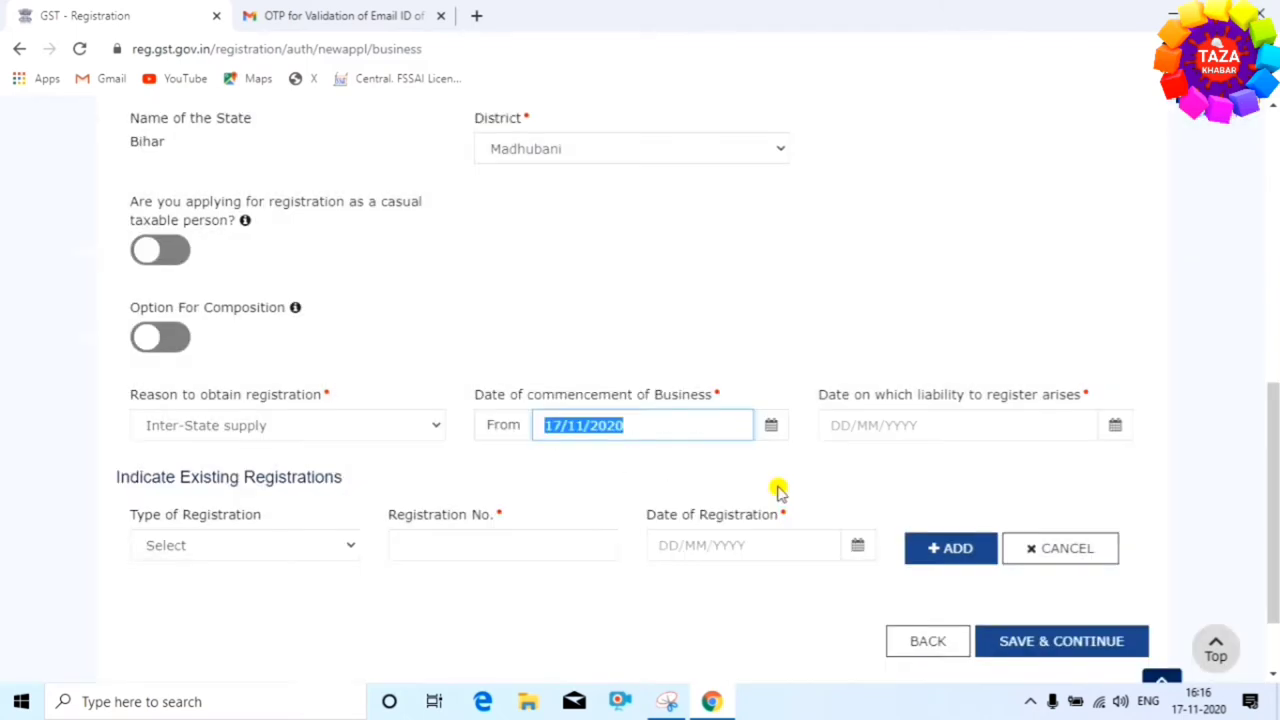
pyautogui.click(1115, 425)
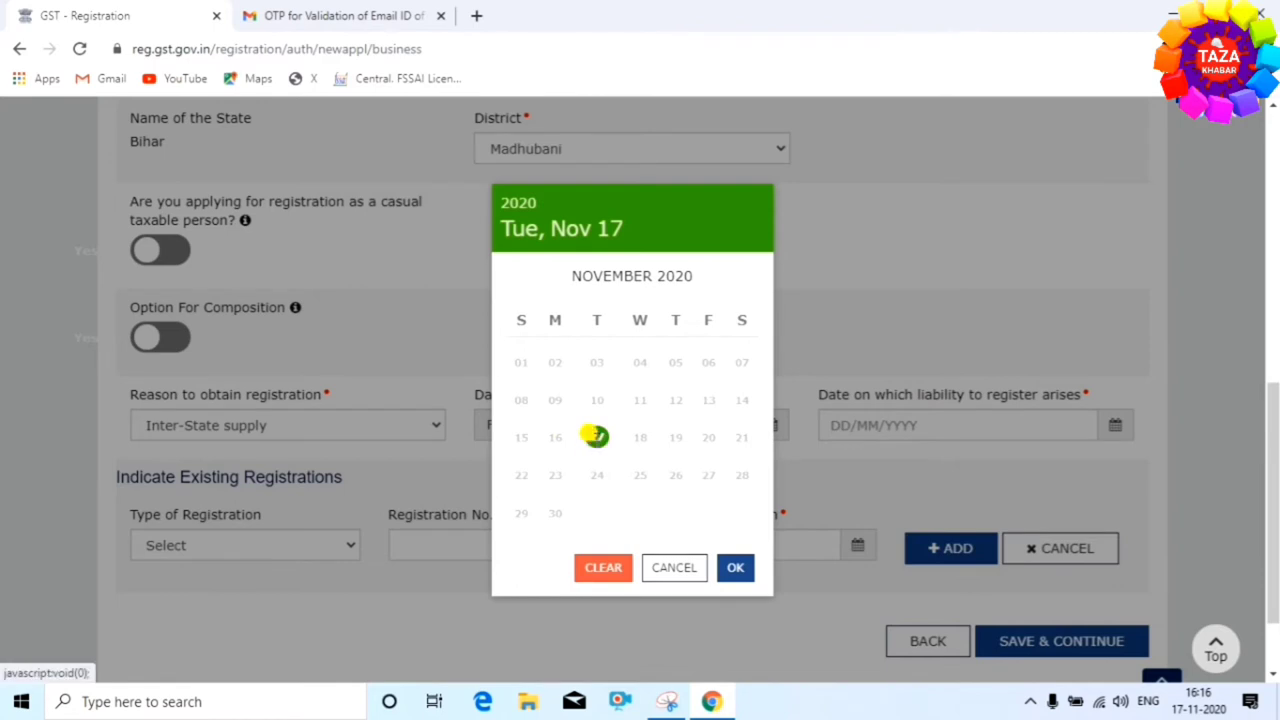
pyautogui.click(595, 437)
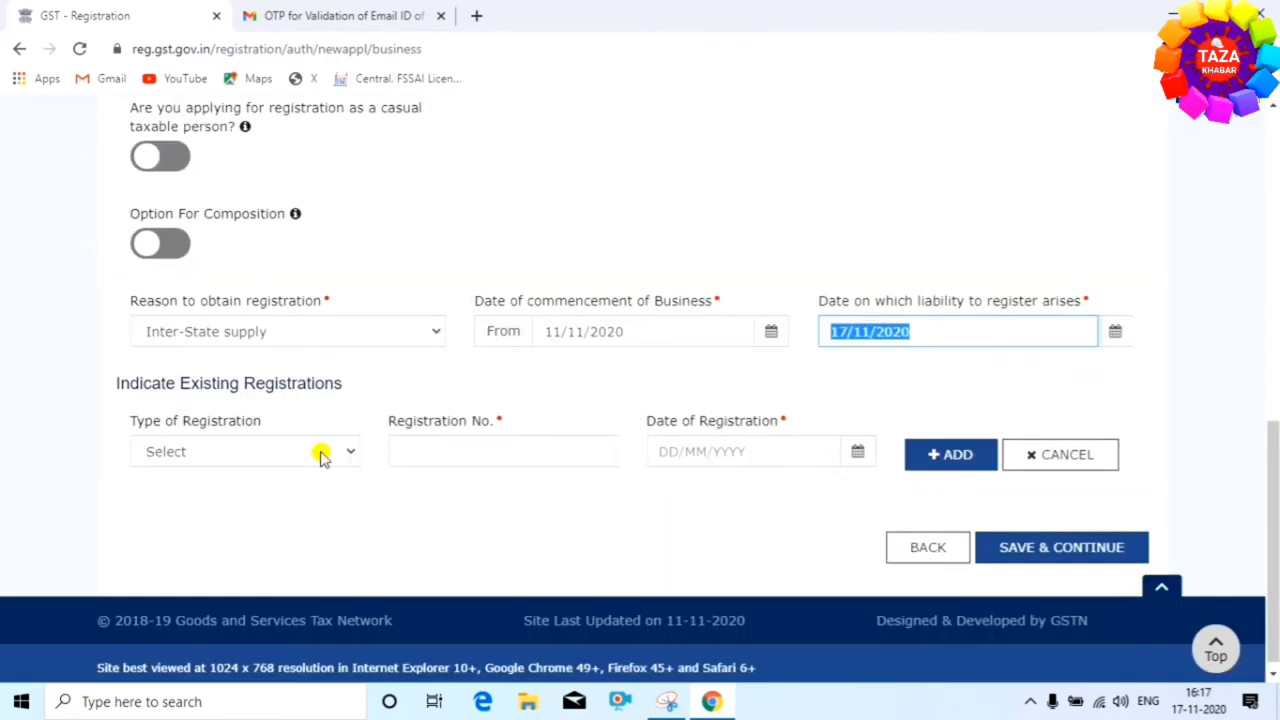
# Add an existing Temporary ID registration dated 17/11/2020 under Indicate Existing Registrations
pyautogui.click(320, 456)
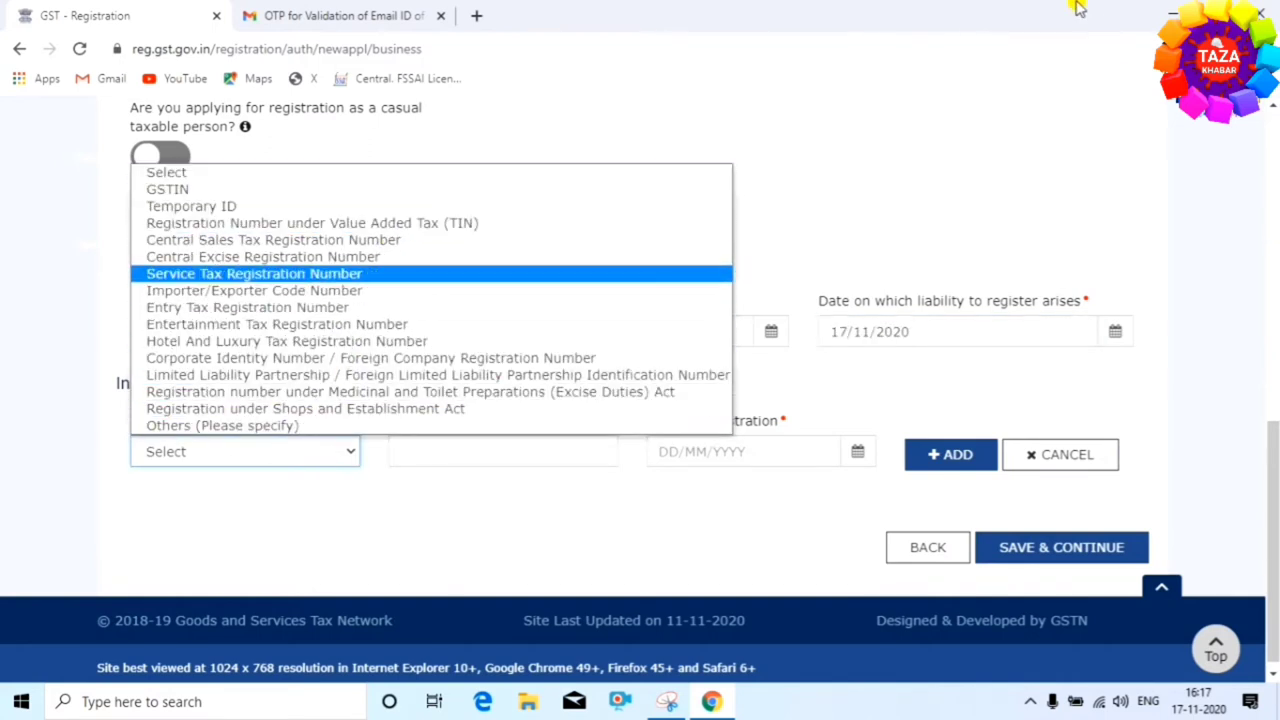
pyautogui.click(446, 203)
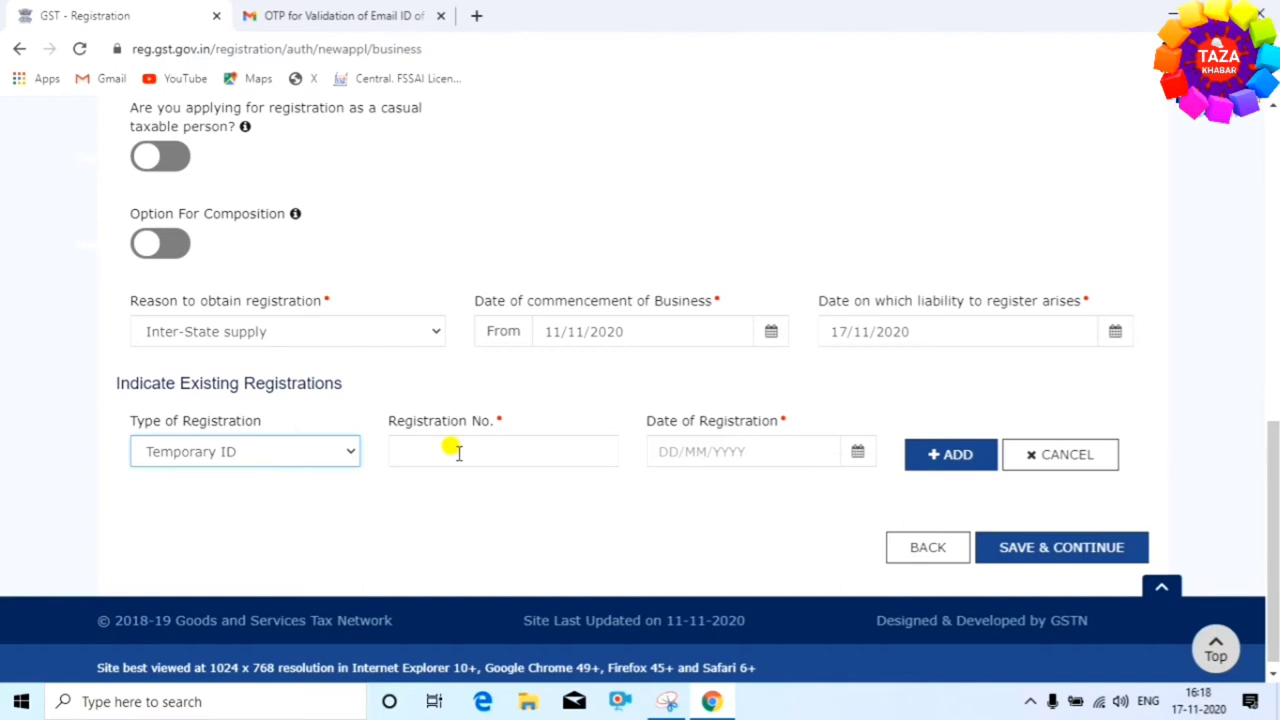
pyautogui.click(851, 460)
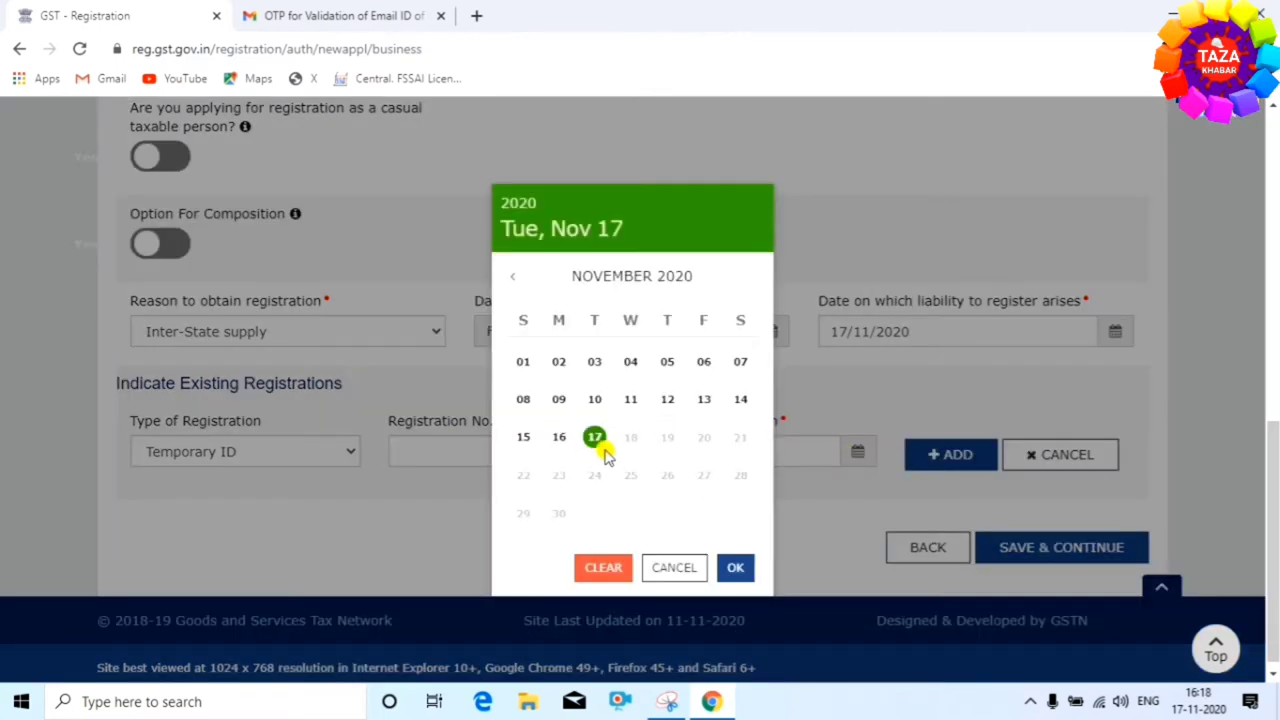
pyautogui.click(596, 441)
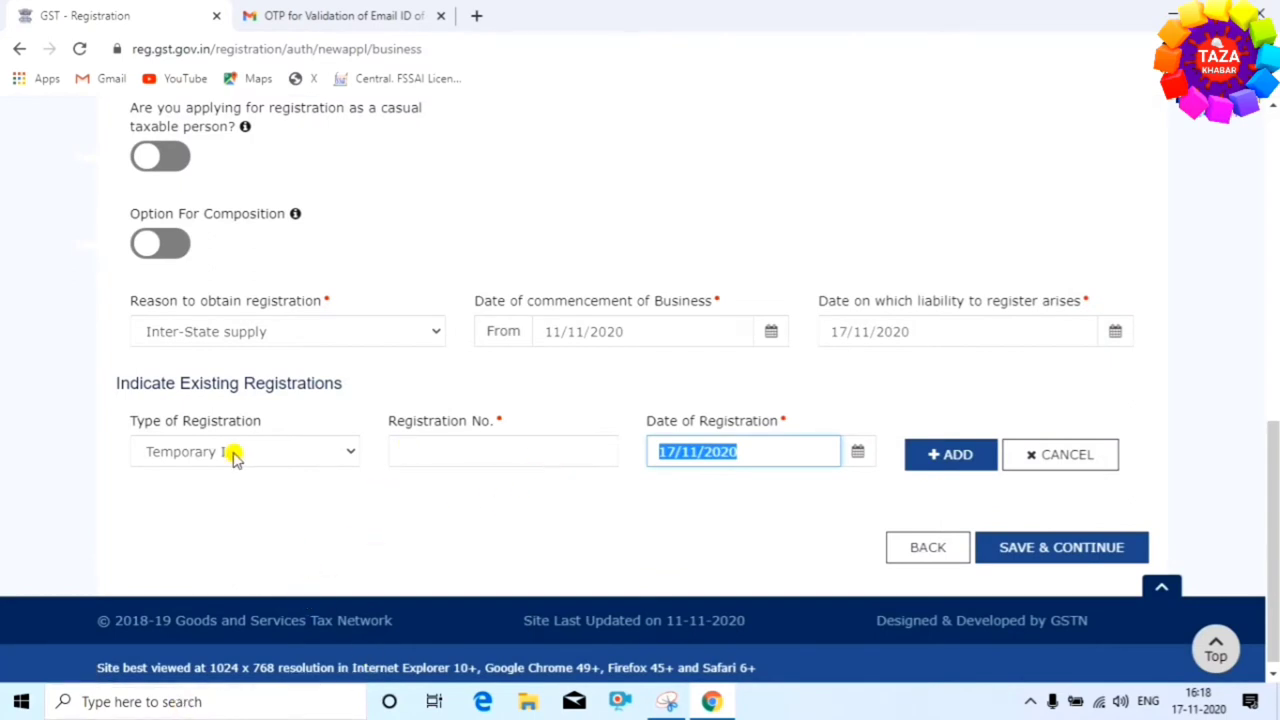
pyautogui.click(343, 455)
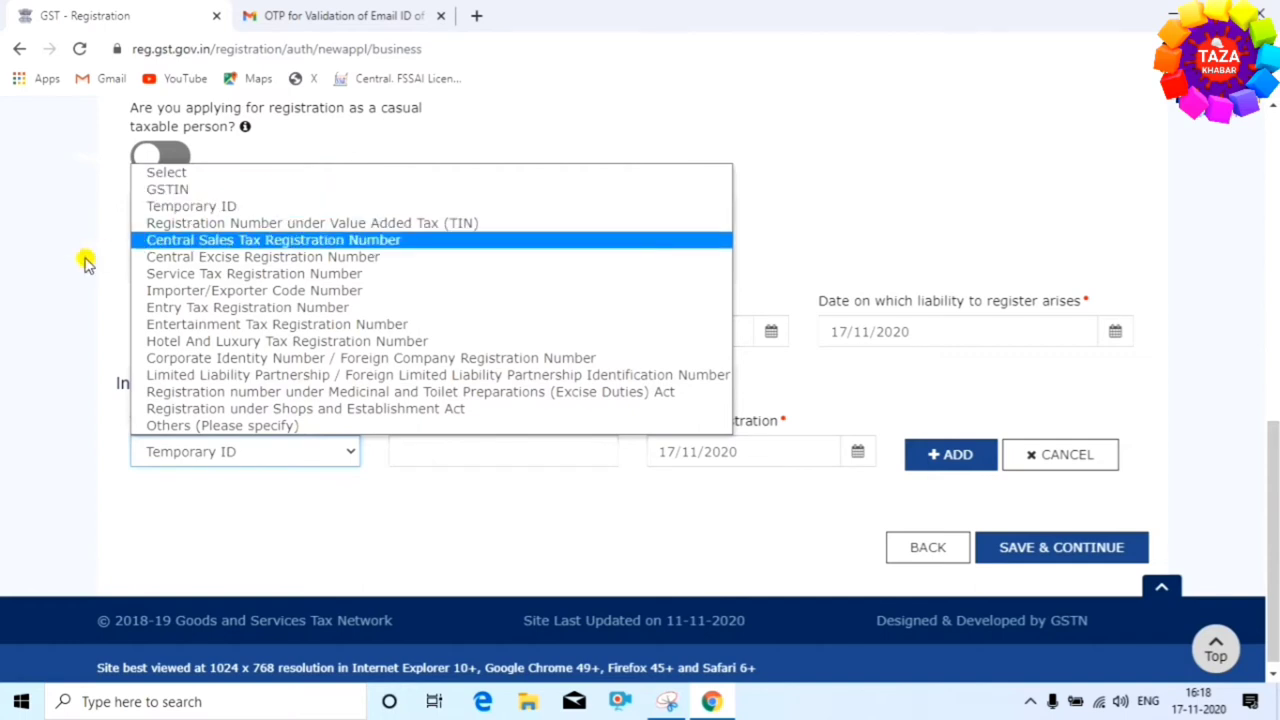
pyautogui.click(70, 373)
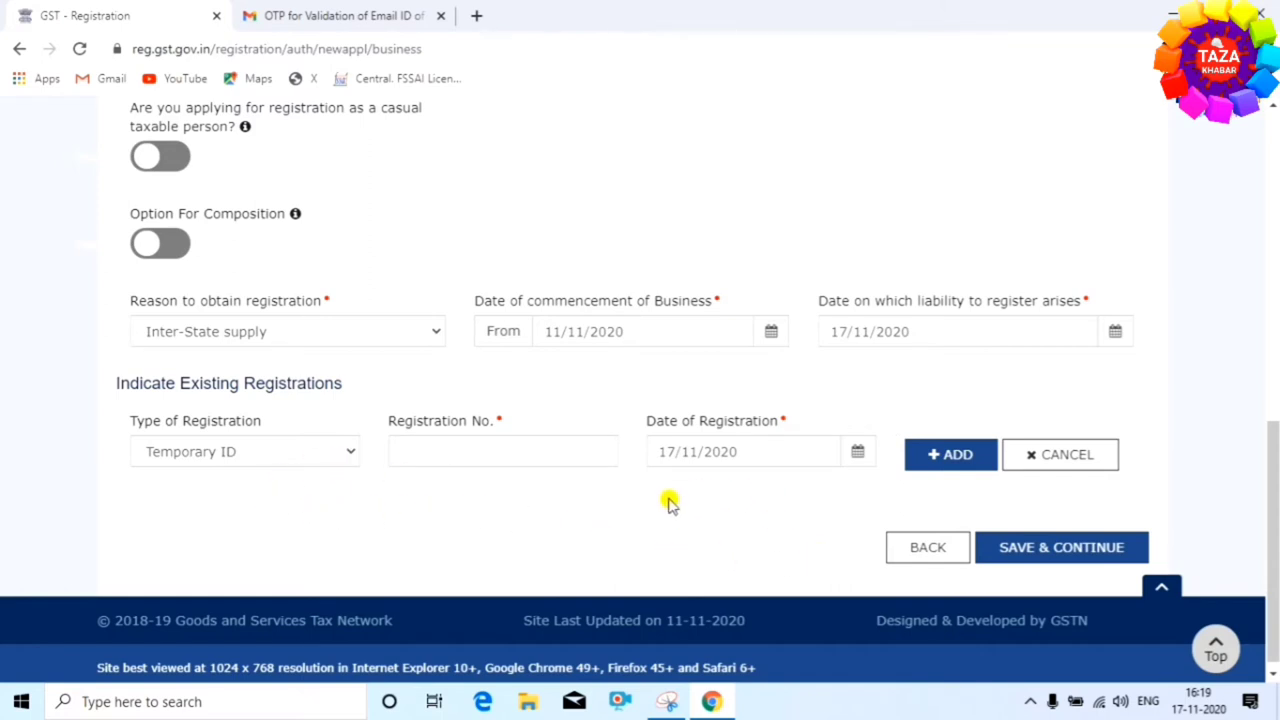
# Save the business details and move on to the Promoter / Partners tab
pyautogui.click(1063, 550)
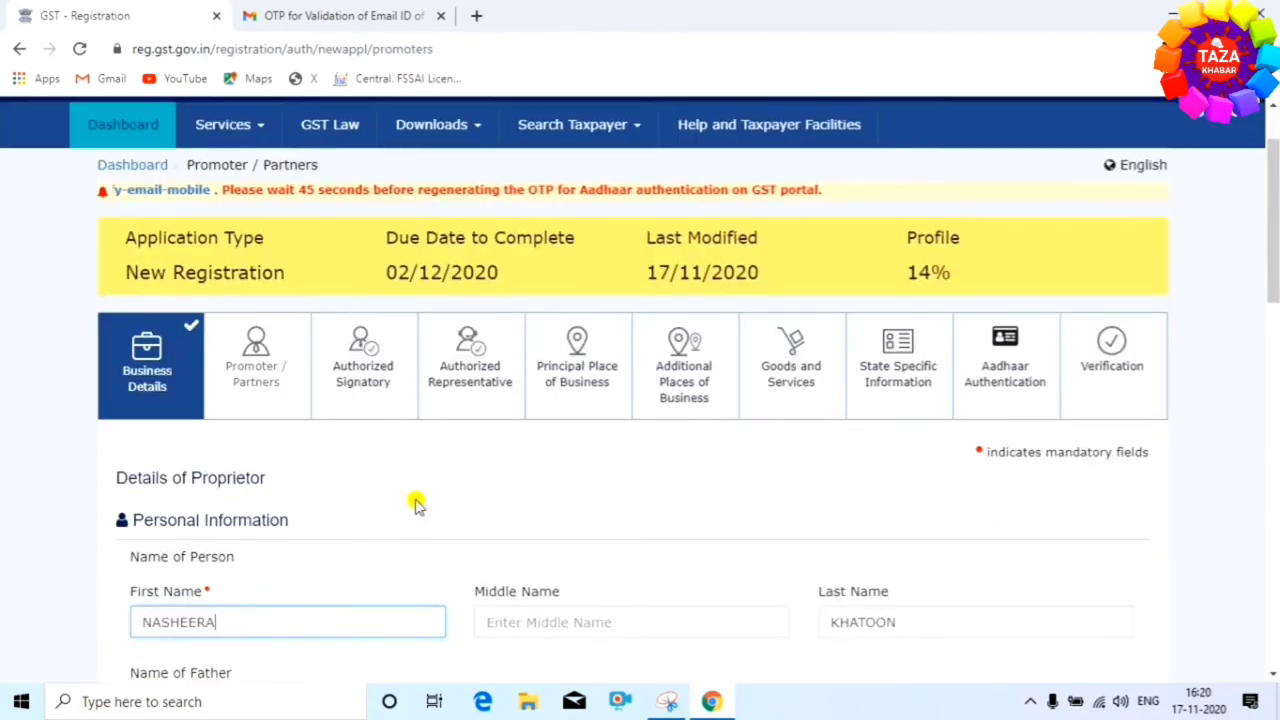
pyautogui.scroll(-2, 640, 431)
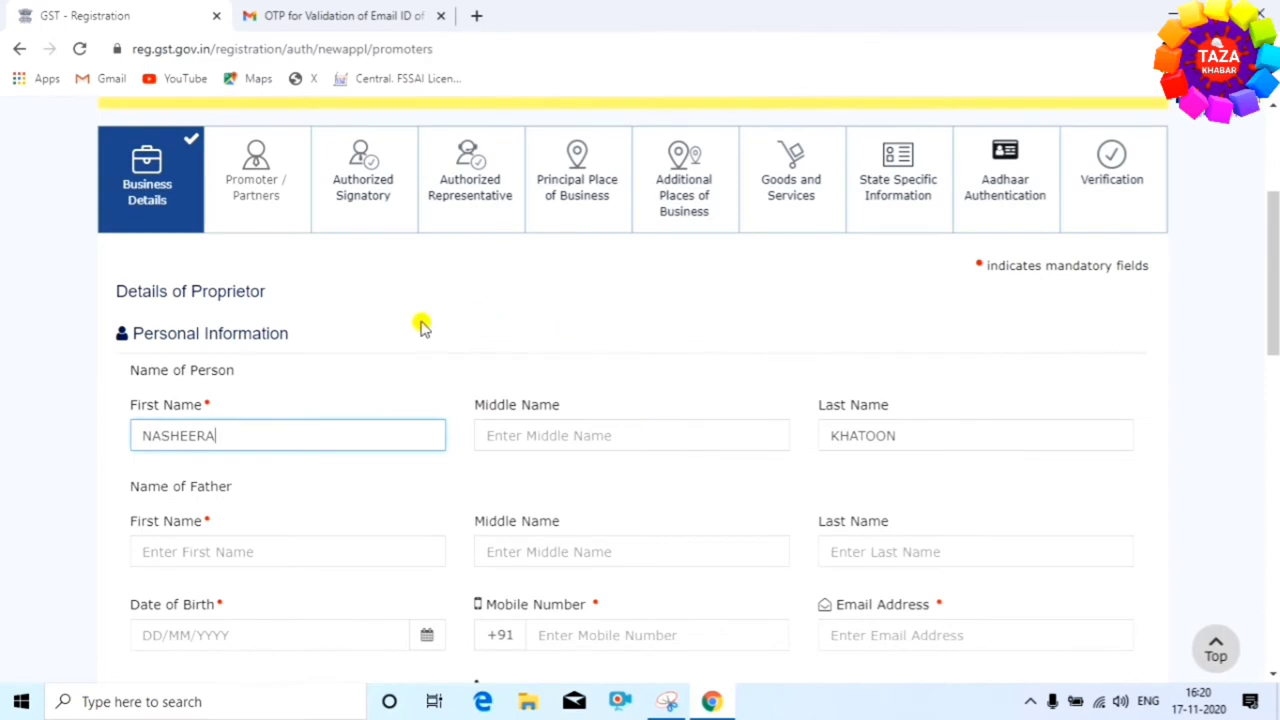
pyautogui.scroll(-1, 423, 329)
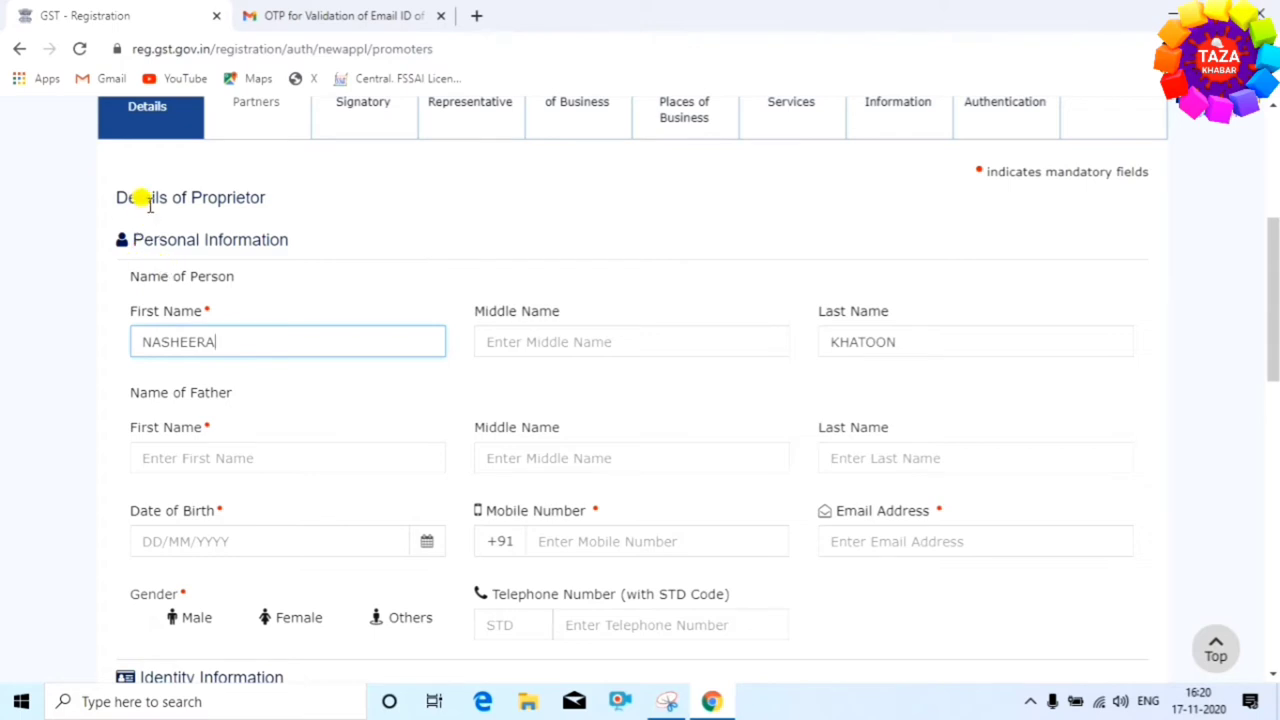
# Fill in the proprietor's personal details, including date of birth and Female gender
pyautogui.click(1276, 483)
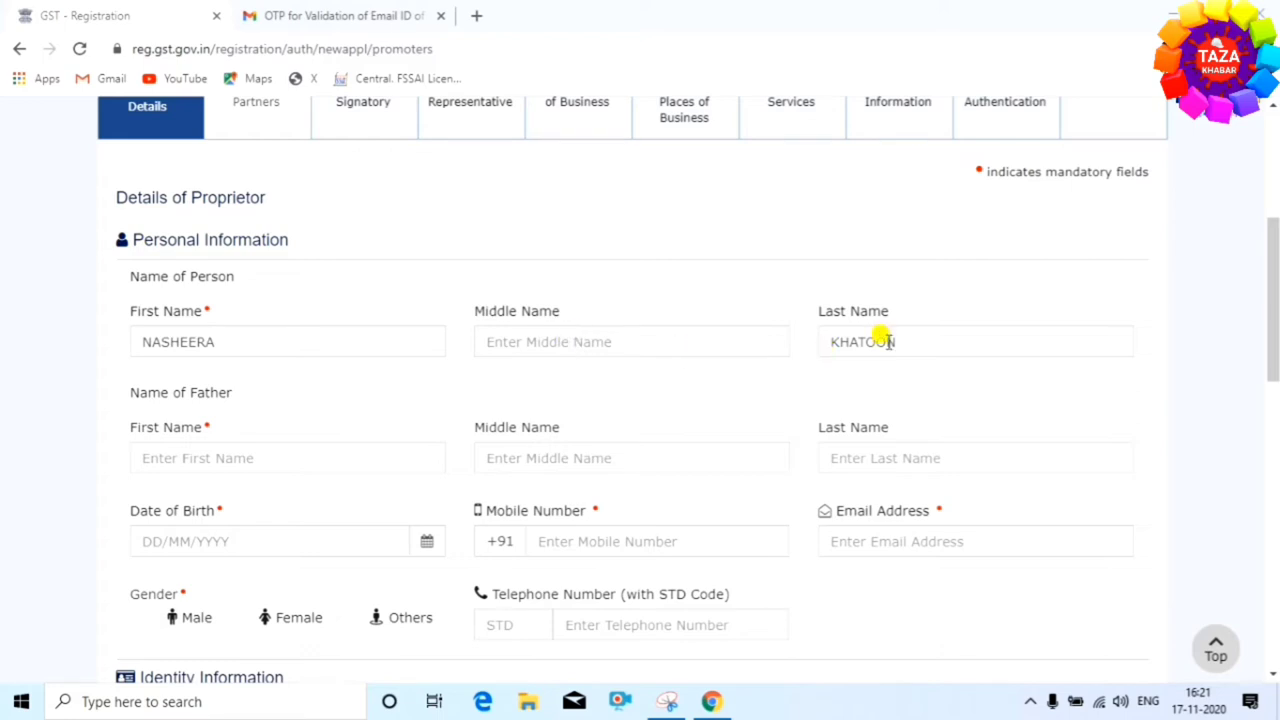
pyautogui.scroll(-1, 447, 350)
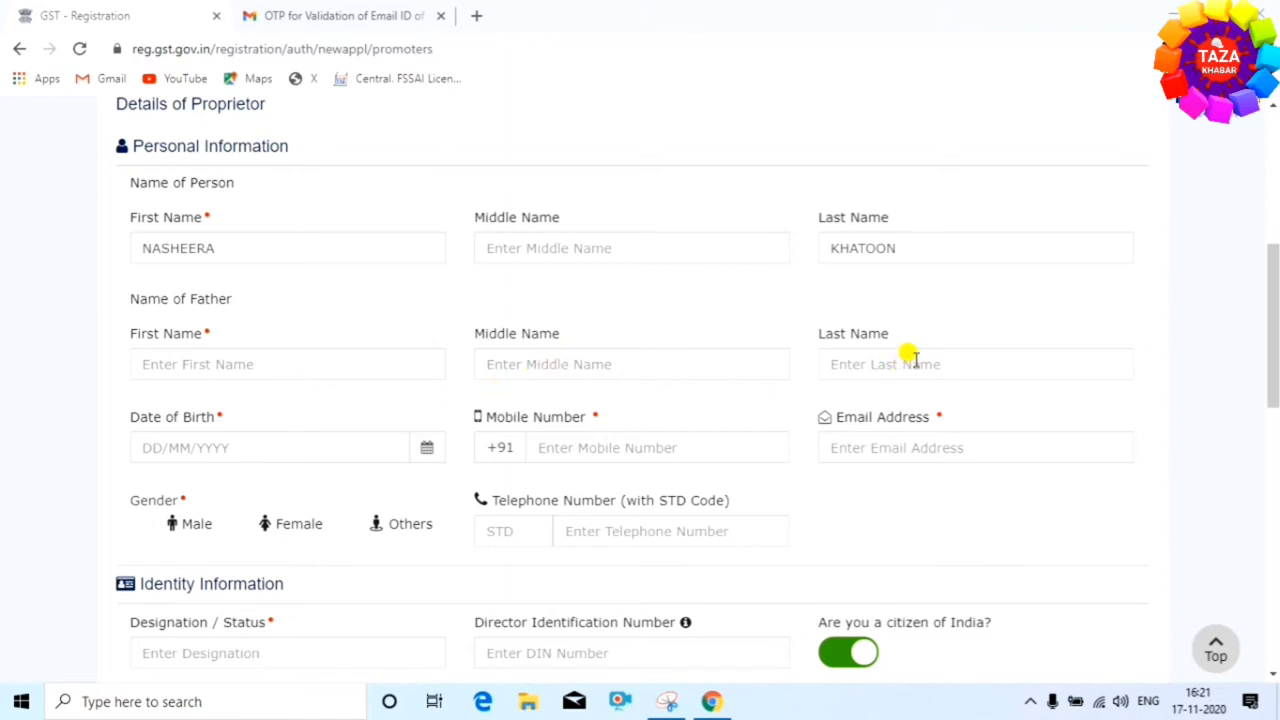
pyautogui.click(428, 448)
pyautogui.click(600, 568)
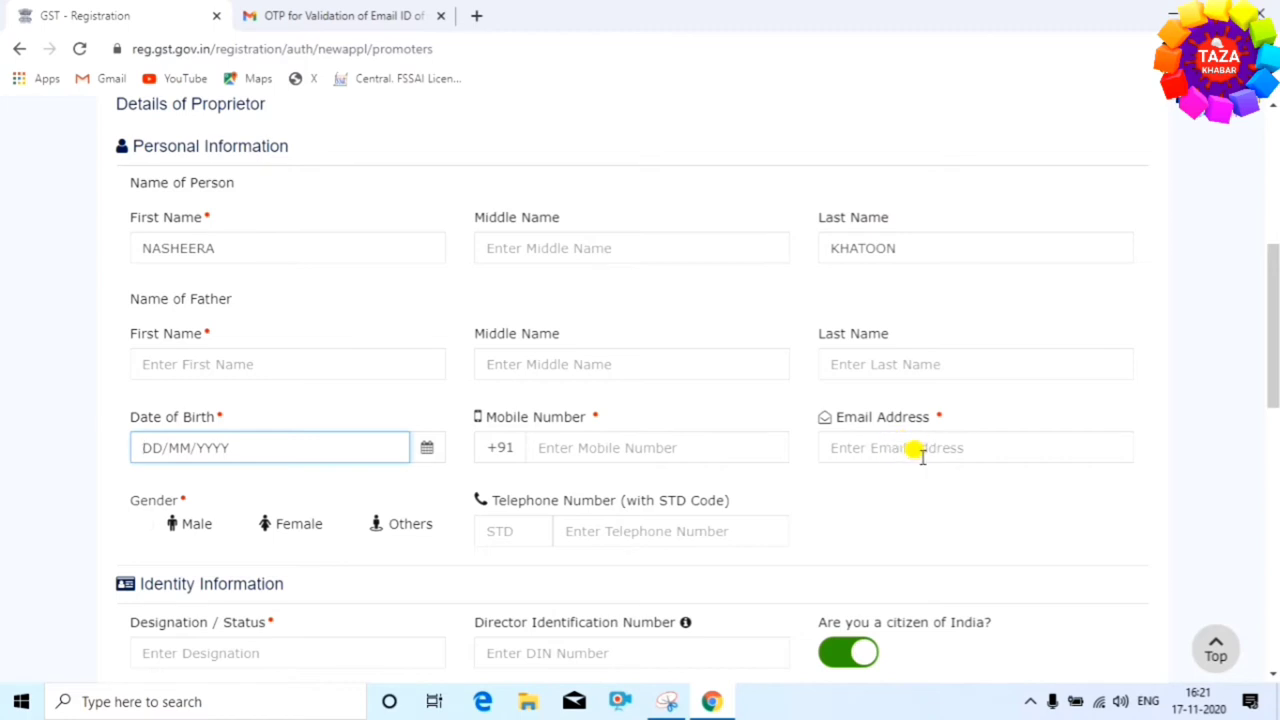
pyautogui.click(226, 524)
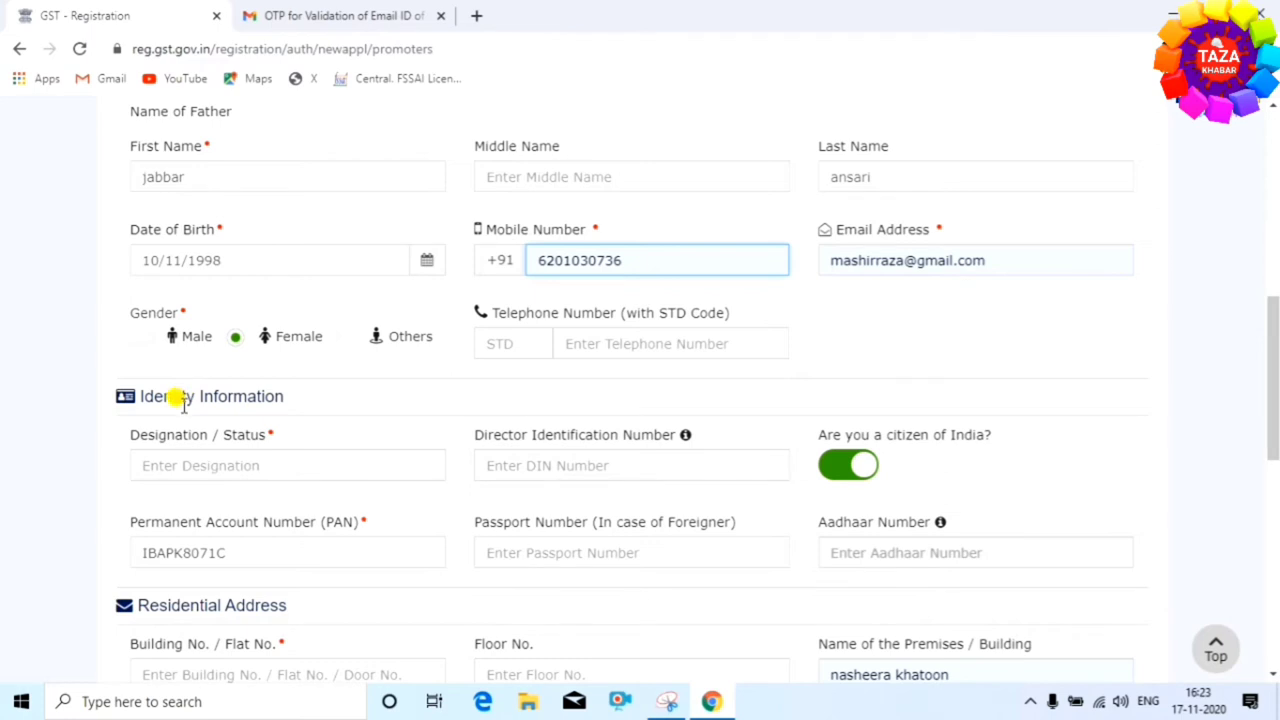
# Enter 'propritor' as Designation / Status, keeping 'Are you a citizen of India?' switched on
pyautogui.scroll(-1, 371, 431)
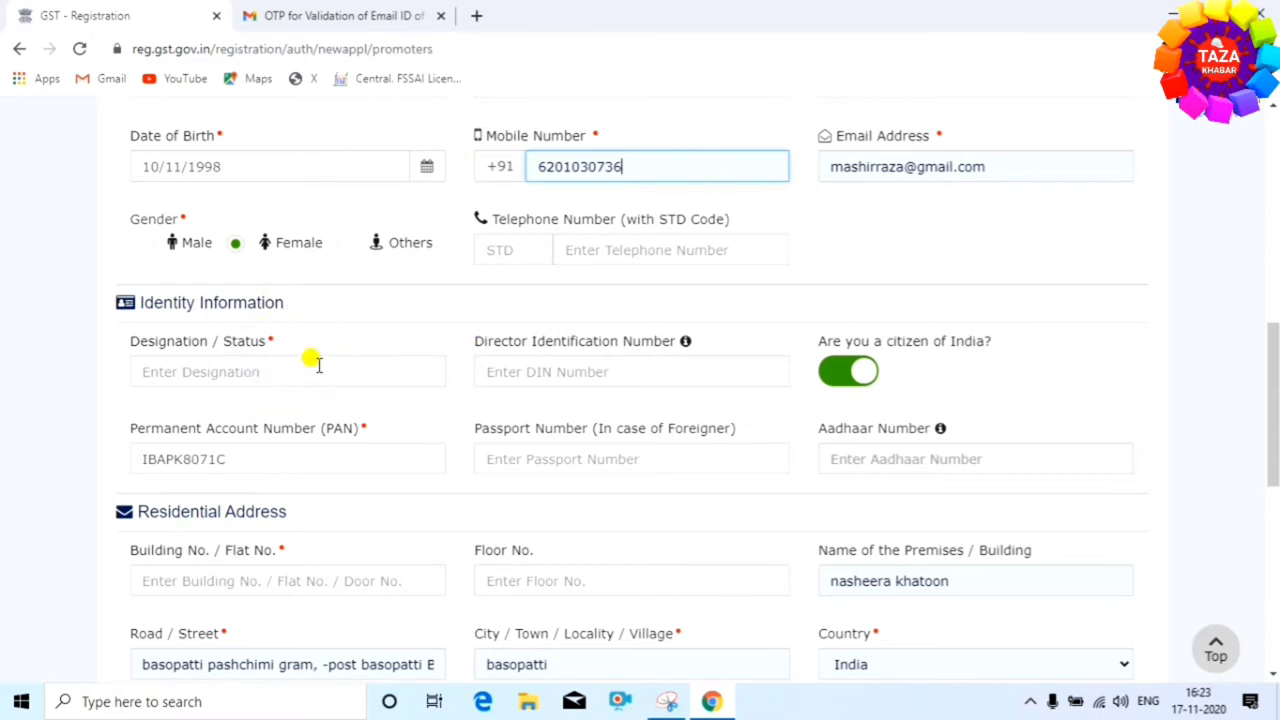
pyautogui.click(205, 370)
pyautogui.write('propritor')
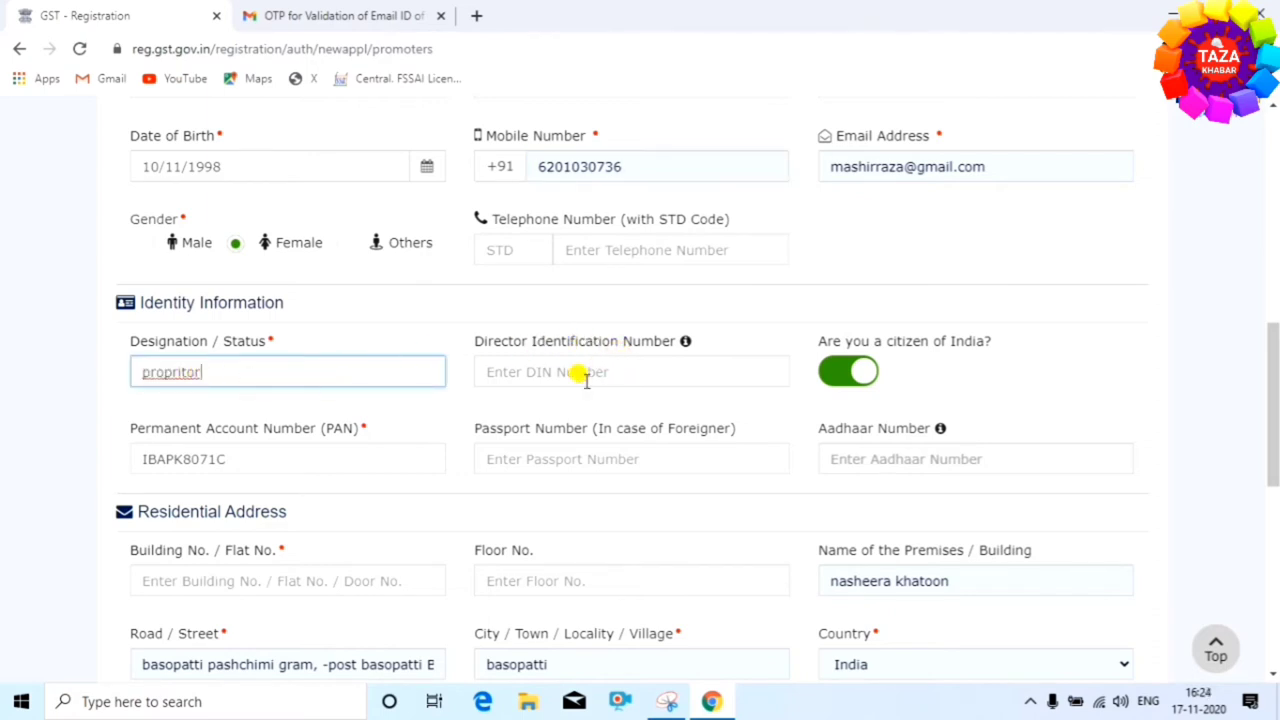
pyautogui.moveTo(686, 345)
pyautogui.click(848, 372)
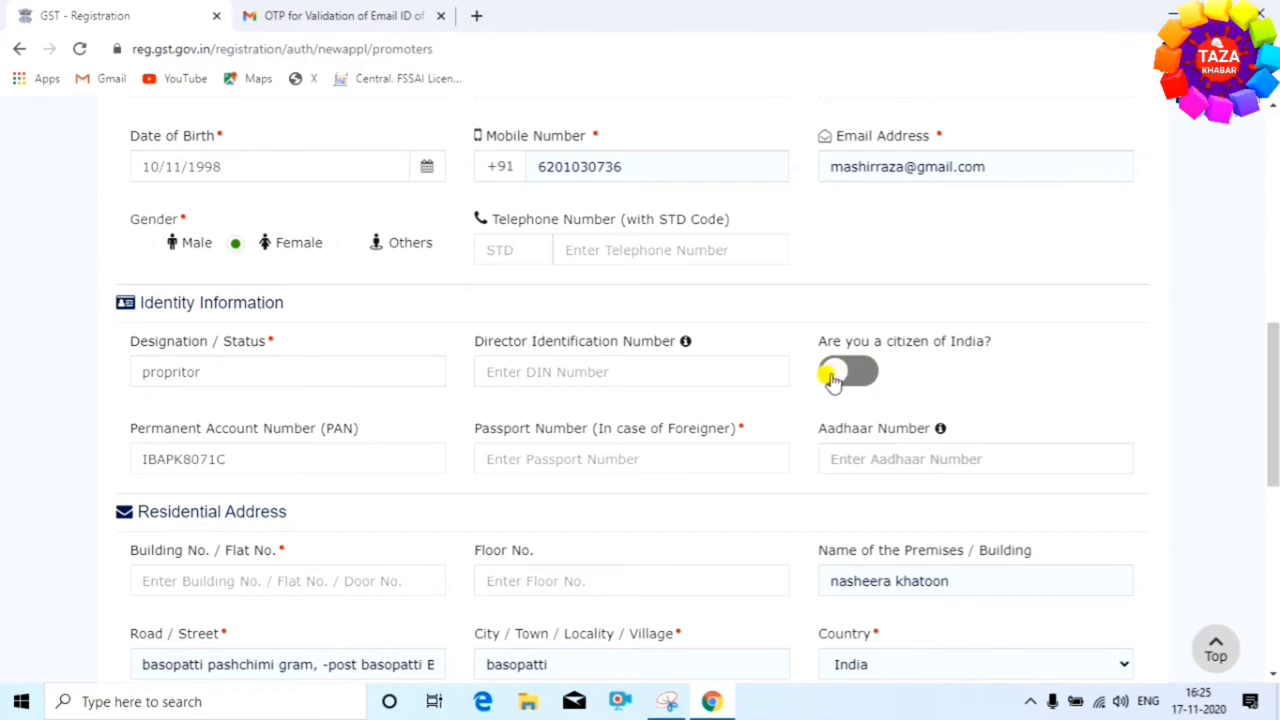
pyautogui.click(833, 377)
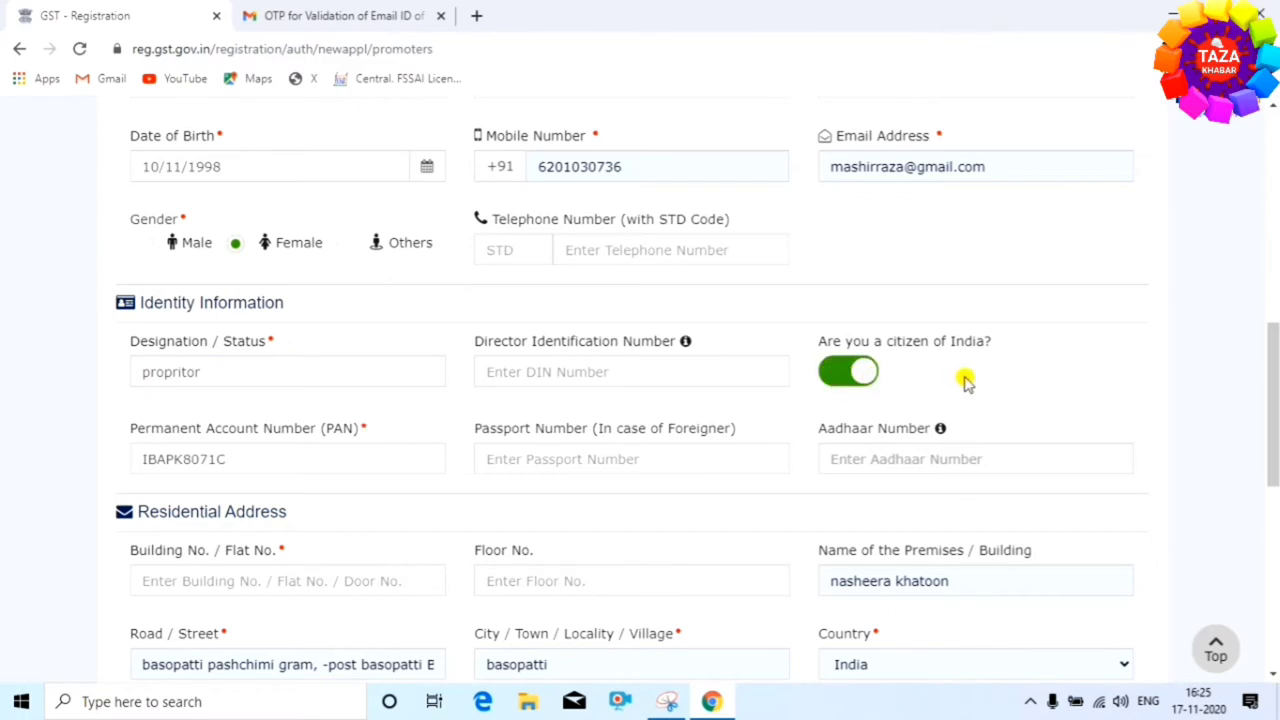
pyautogui.scroll(-2, 965, 383)
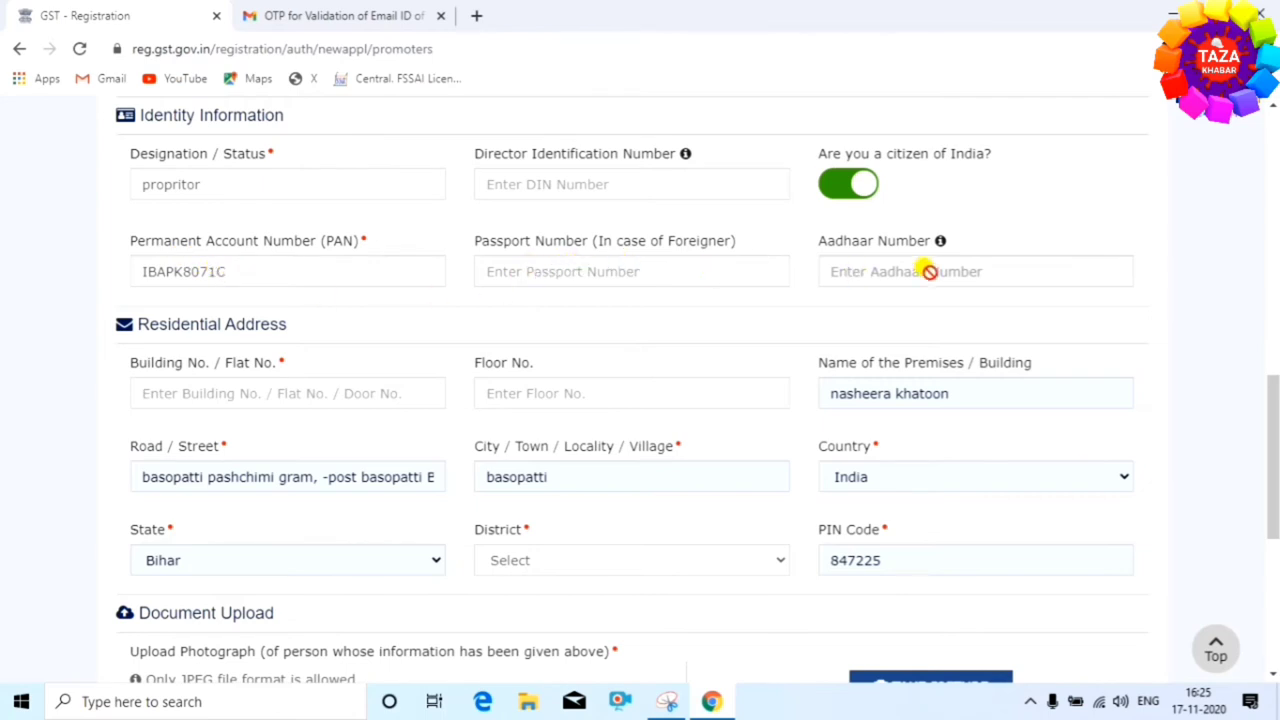
# Select Madhubani as the proprietor's residential district in Bihar
pyautogui.scroll(-1, 760, 284)
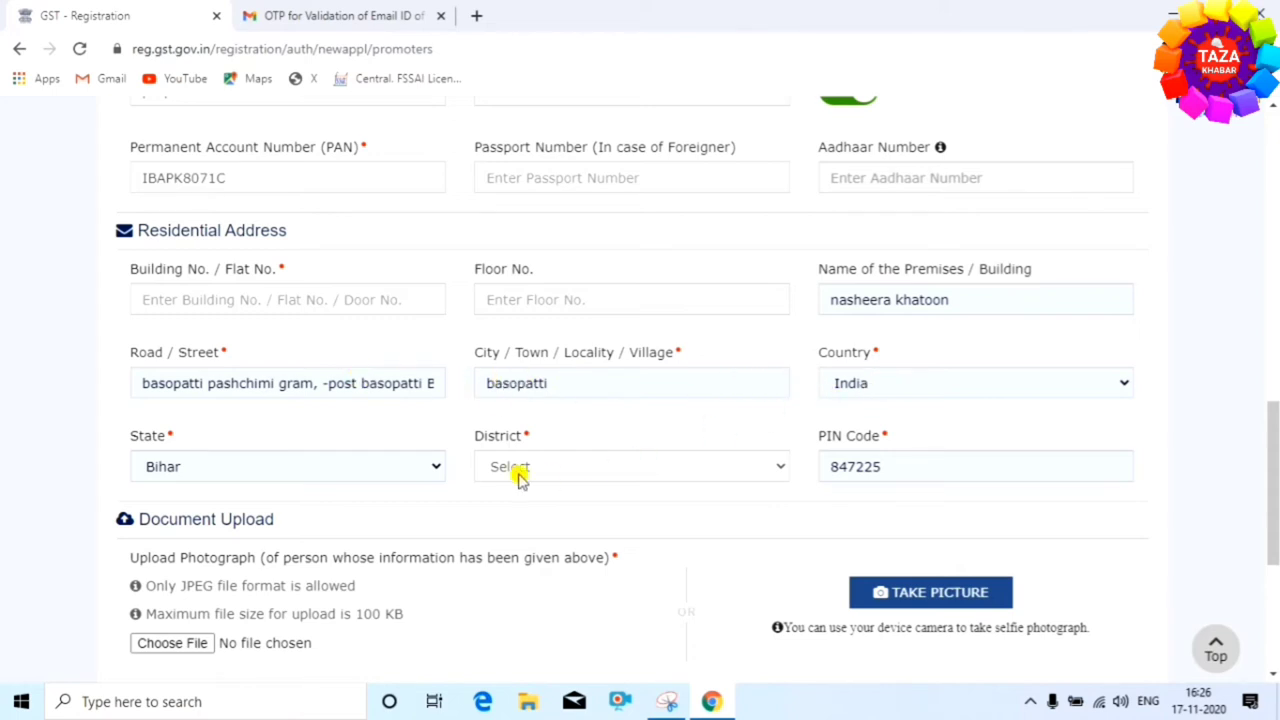
pyautogui.click(708, 476)
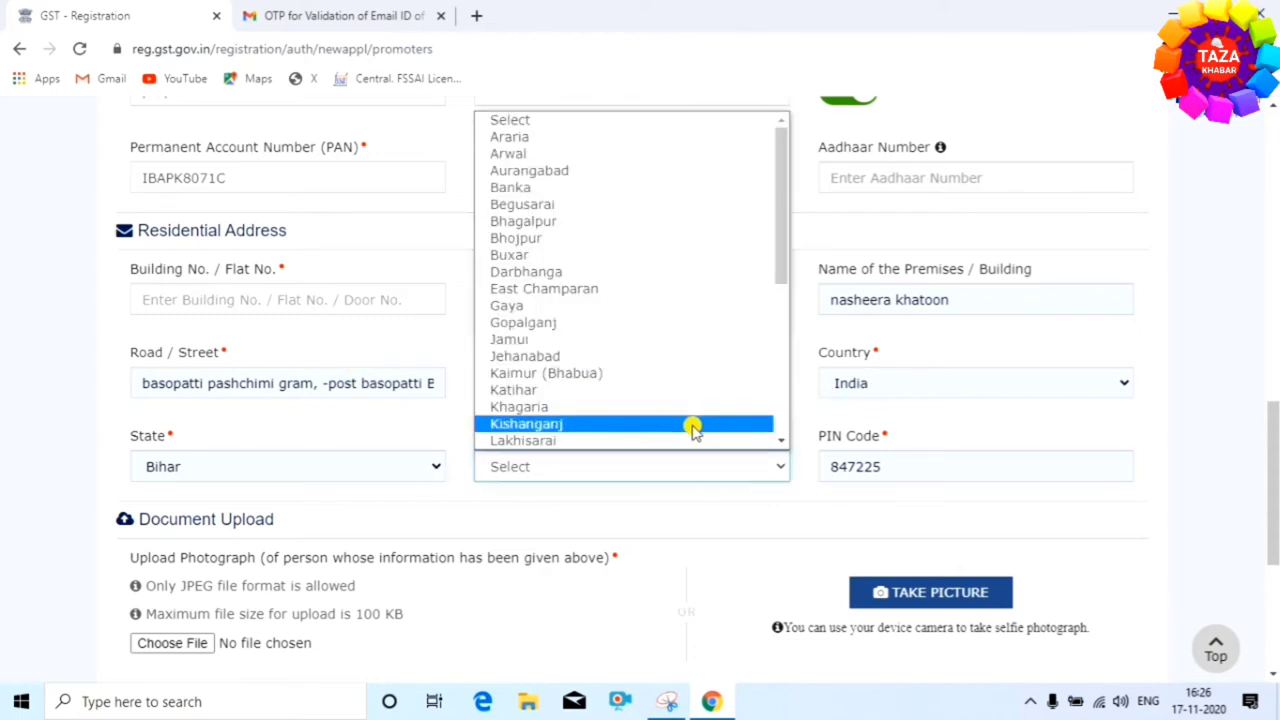
pyautogui.scroll(-3, 686, 400)
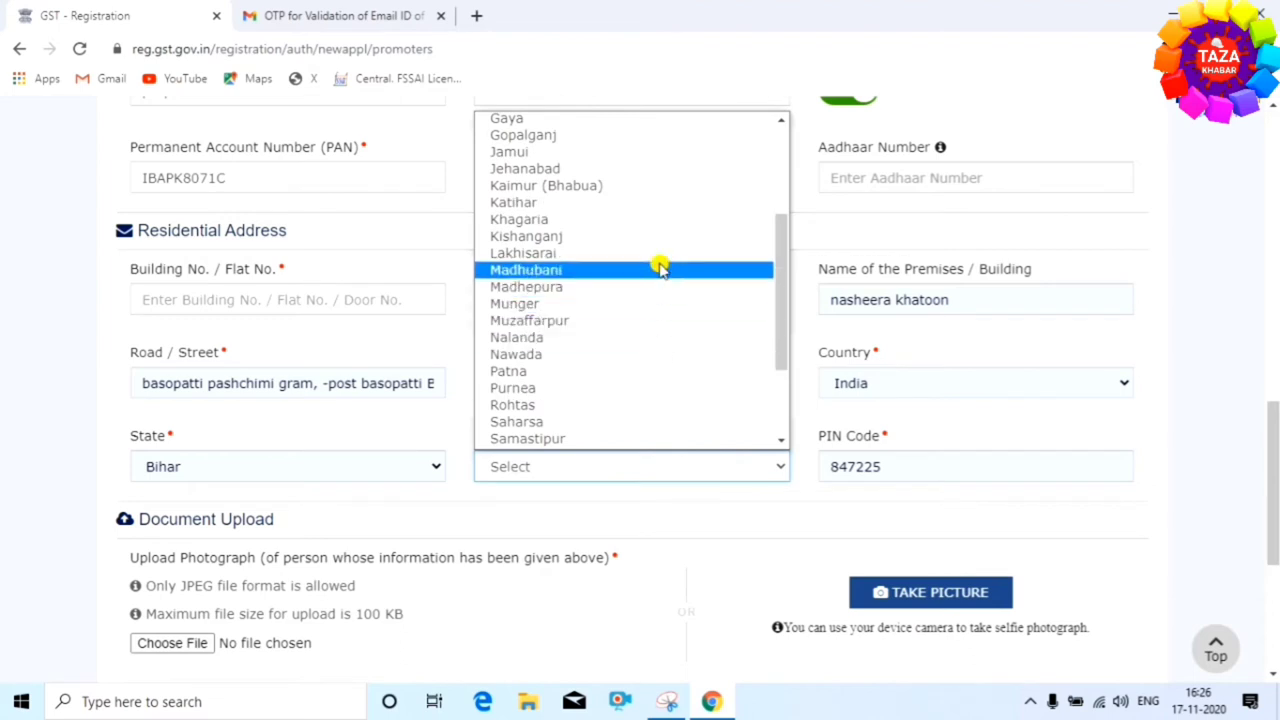
pyautogui.click(660, 268)
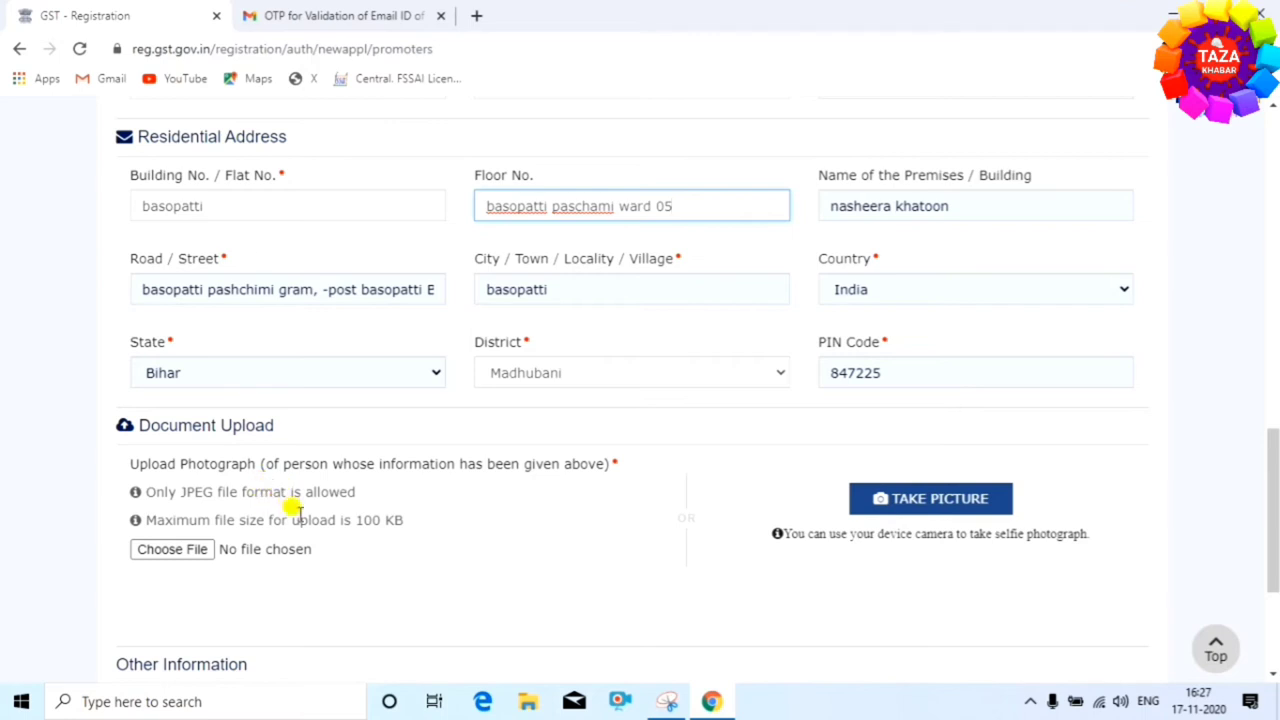
# Mark the proprietor as authorized signatory too and save the promoter details
pyautogui.moveTo(355, 520); pyautogui.dragTo(460, 535)
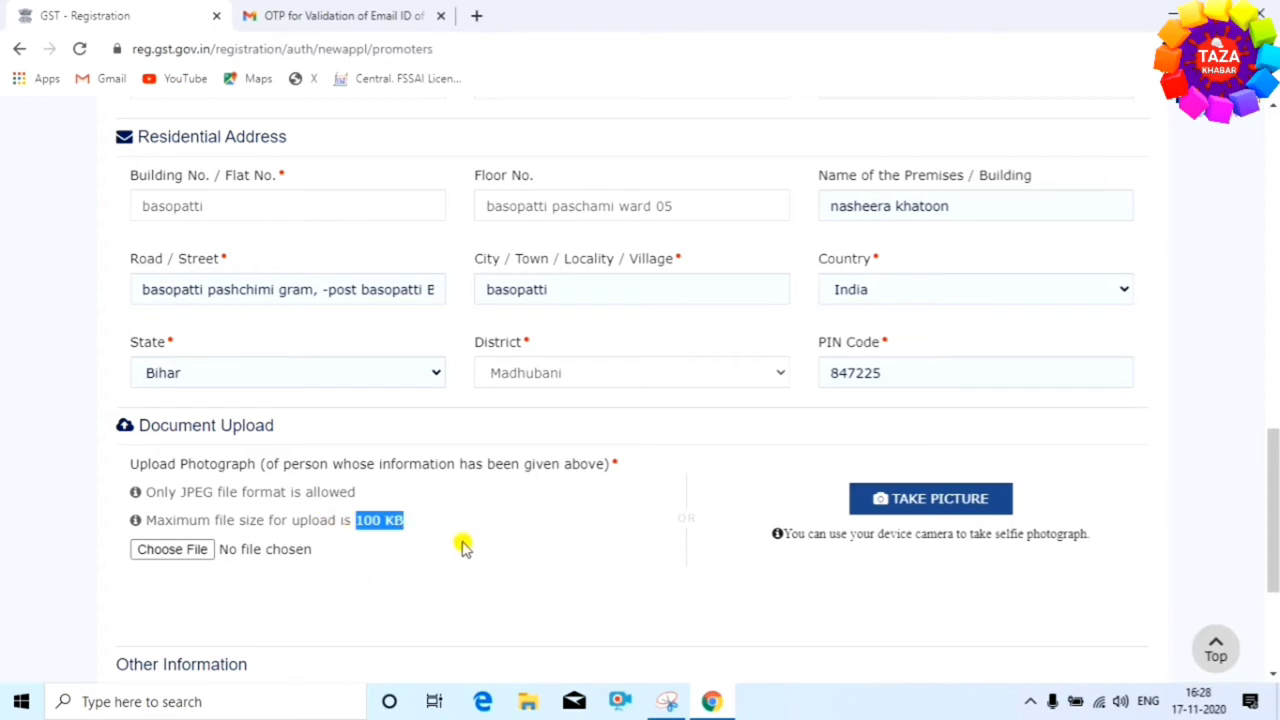
pyautogui.scroll(-3, 463, 545)
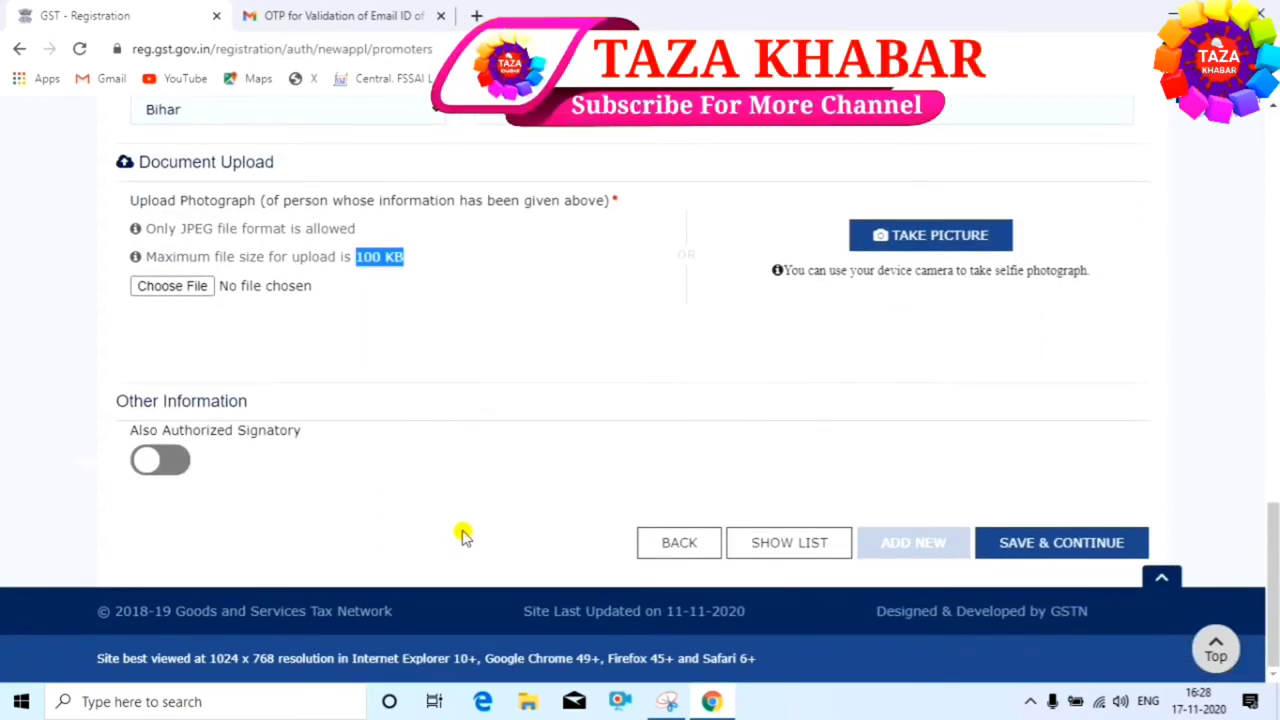
pyautogui.click(146, 462)
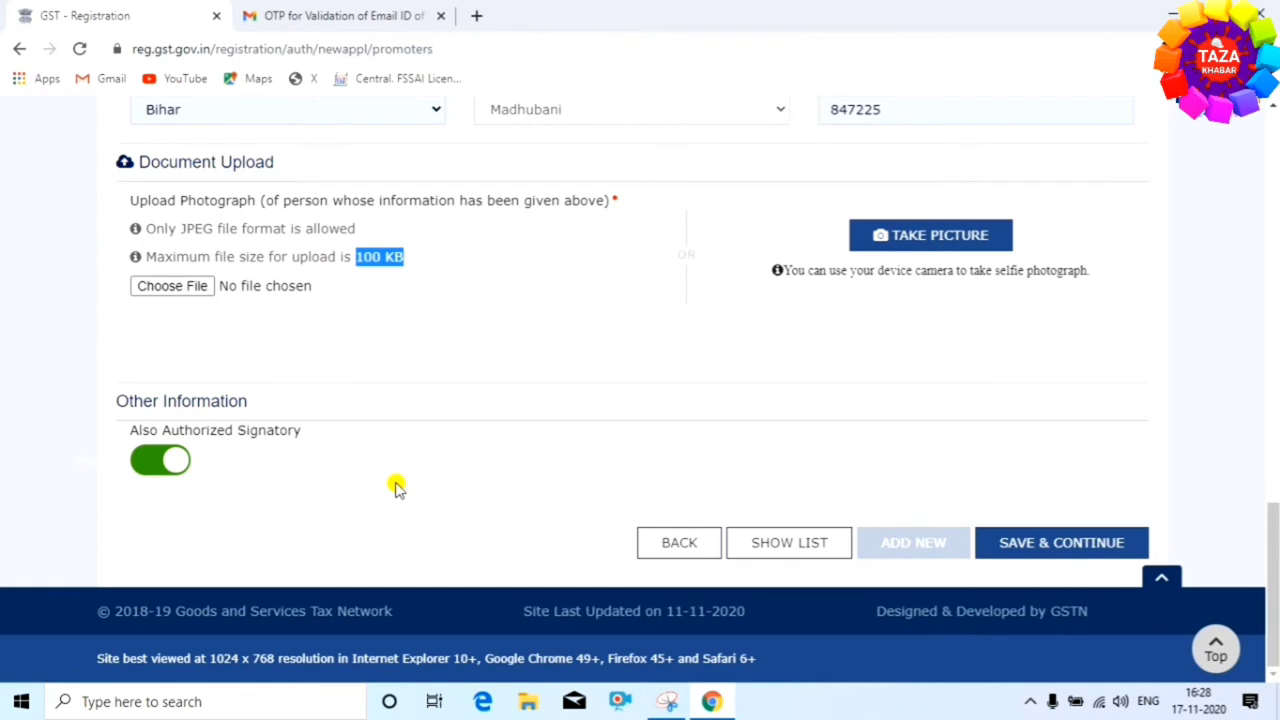
pyautogui.click(1070, 545)
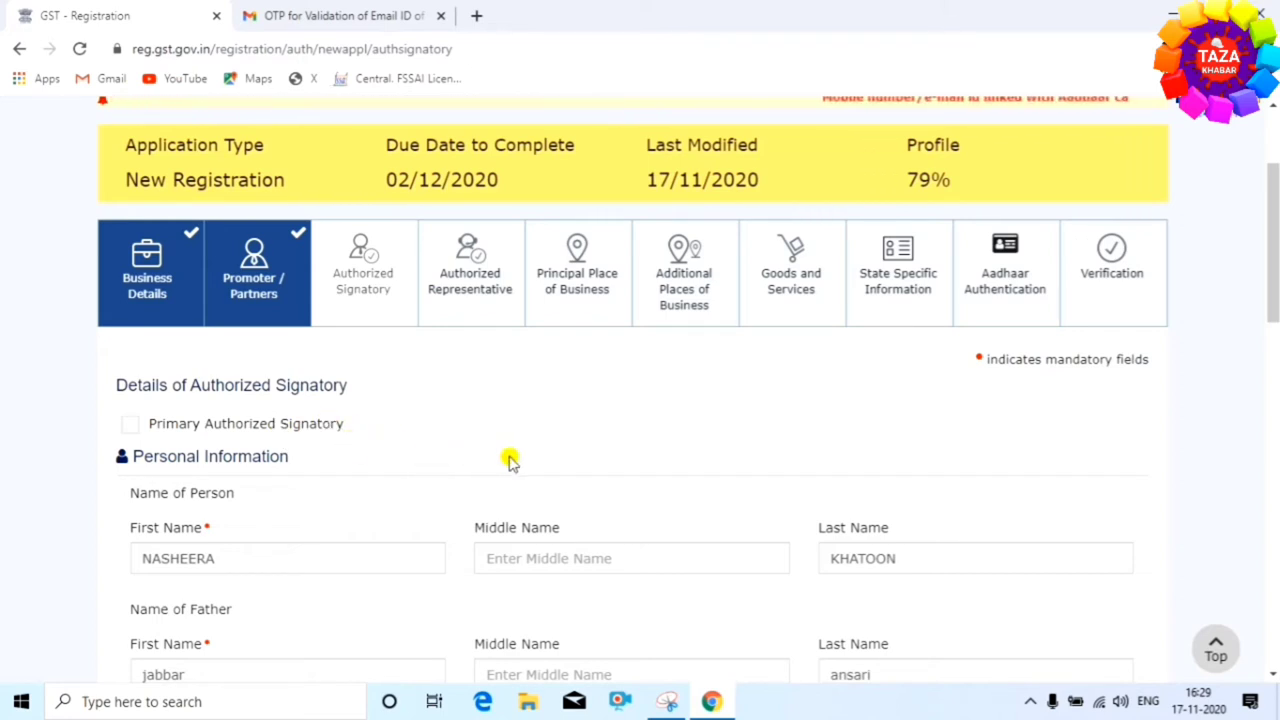
# Tick Primary Authorized Signatory for the prefilled proprietor and review the form down to Document Upload
pyautogui.click(131, 424)
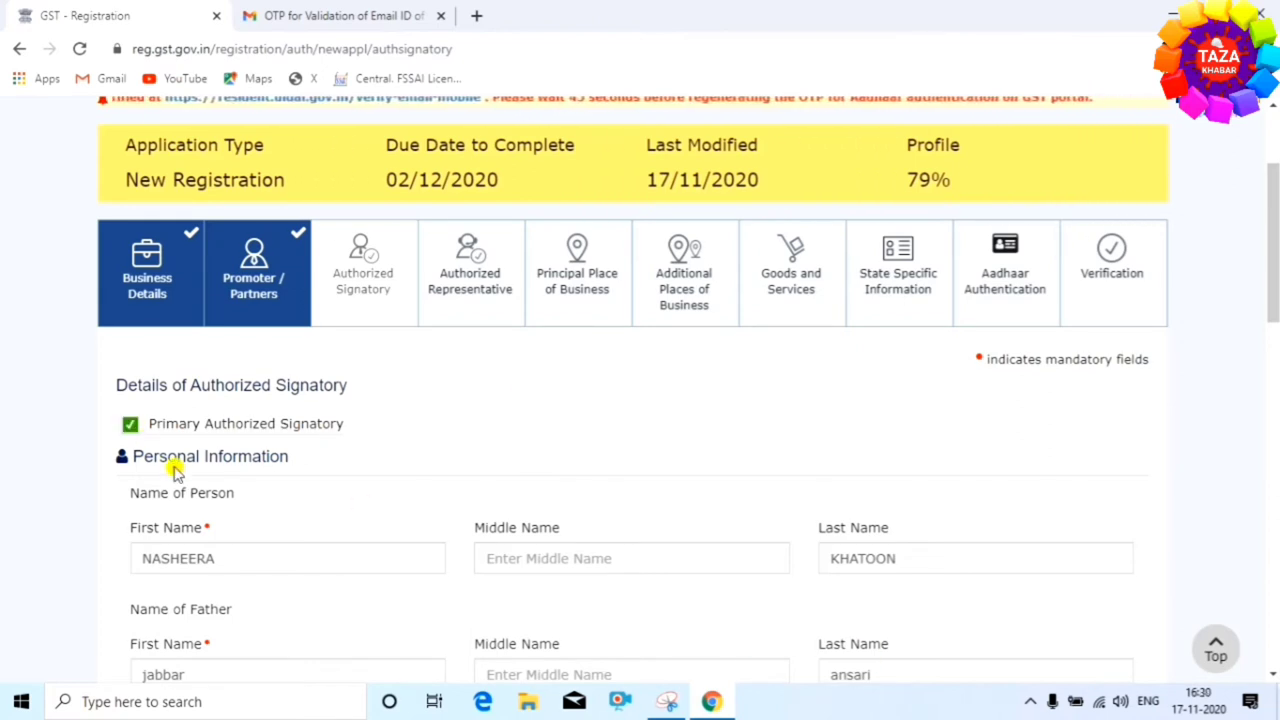
pyautogui.scroll(-2, 467, 470)
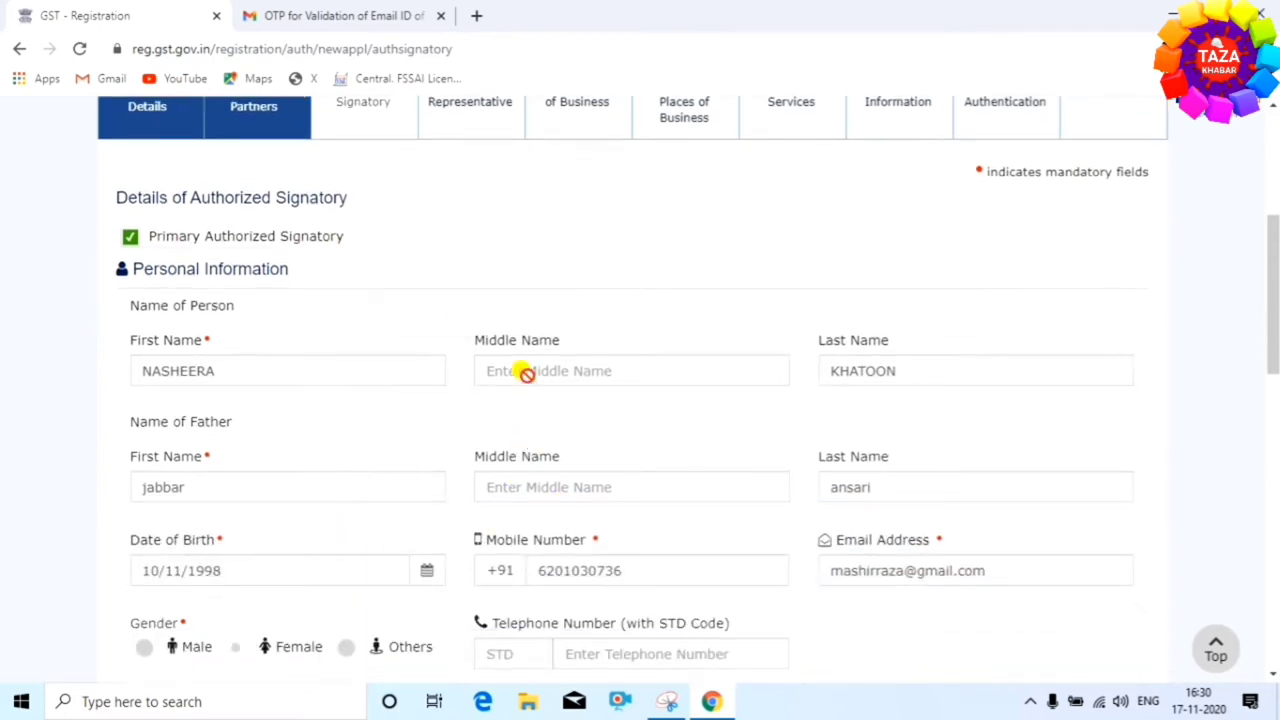
pyautogui.scroll(-15, 489, 409)
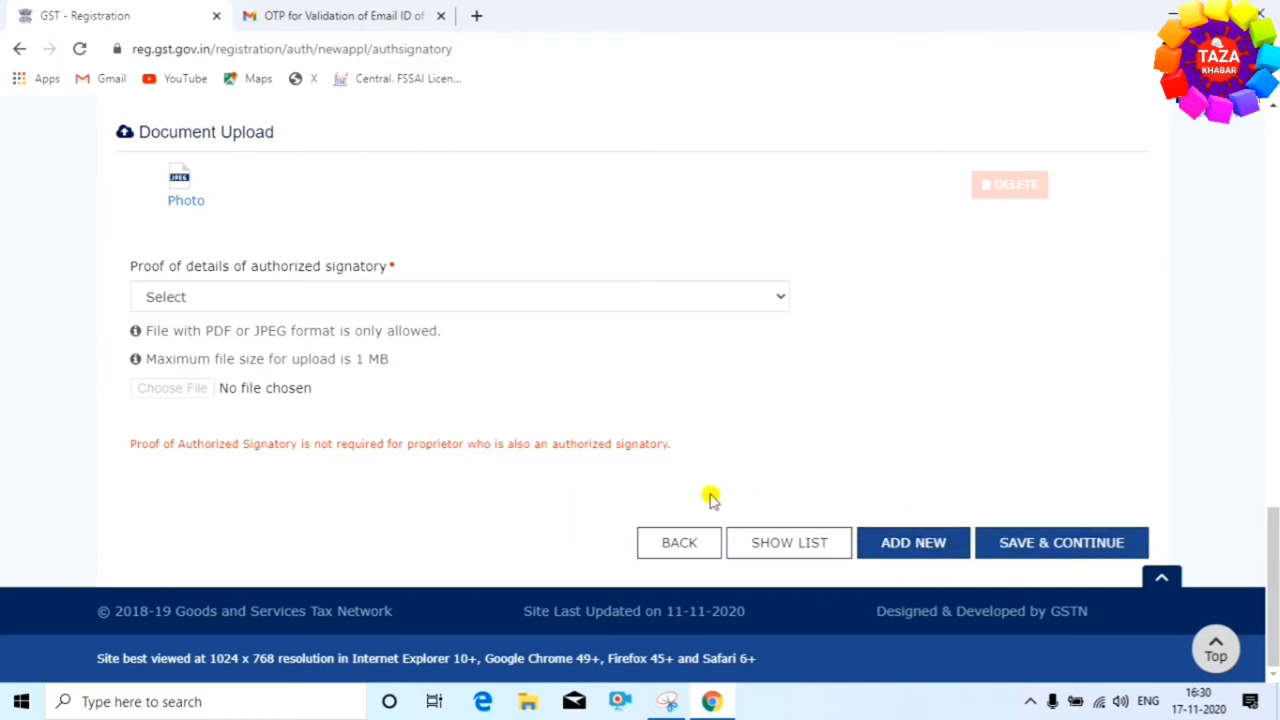
# Add a new signatory entry with Letter of Authorisation as proof of details and save it
pyautogui.click(912, 548)
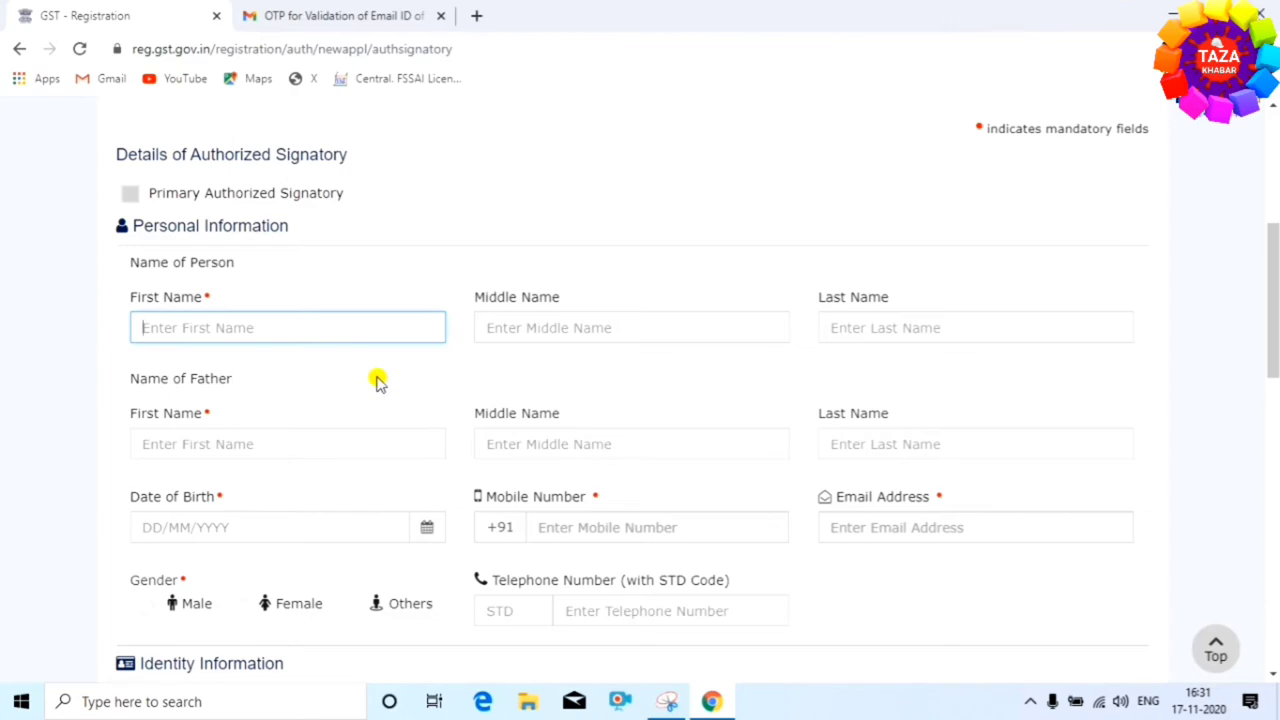
pyautogui.scroll(-4, 378, 383)
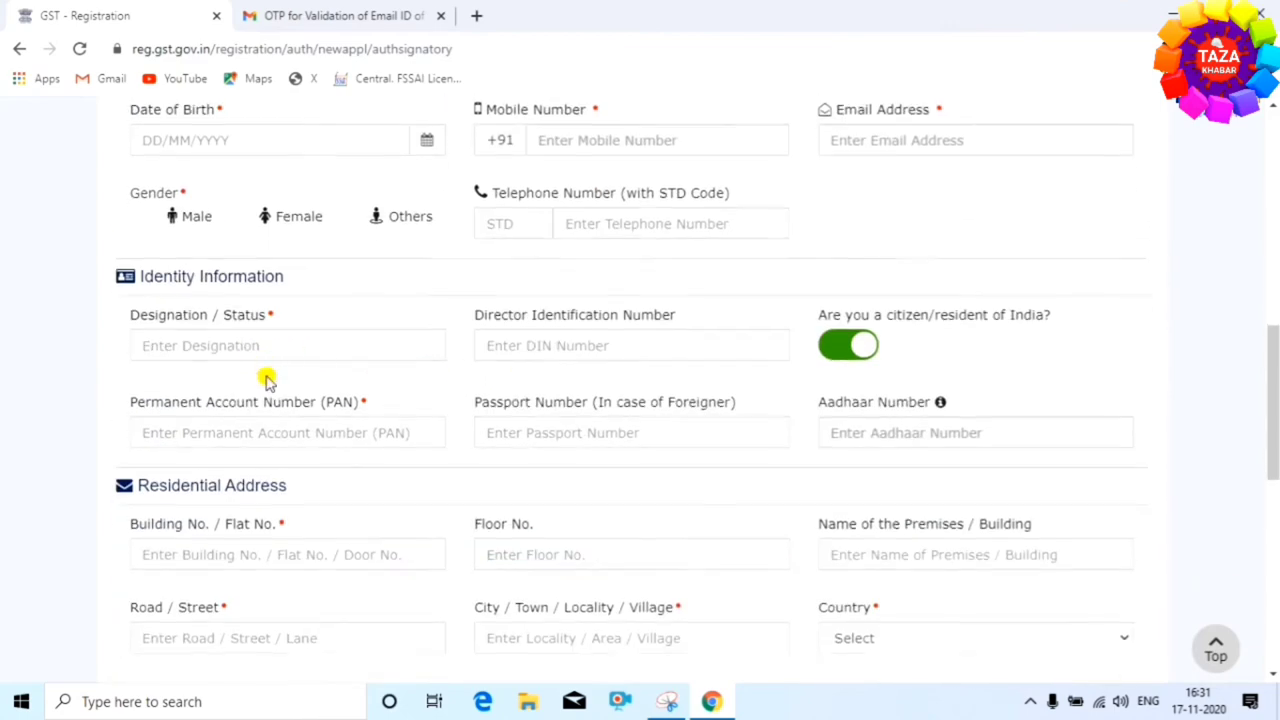
pyautogui.scroll(-5, 266, 380)
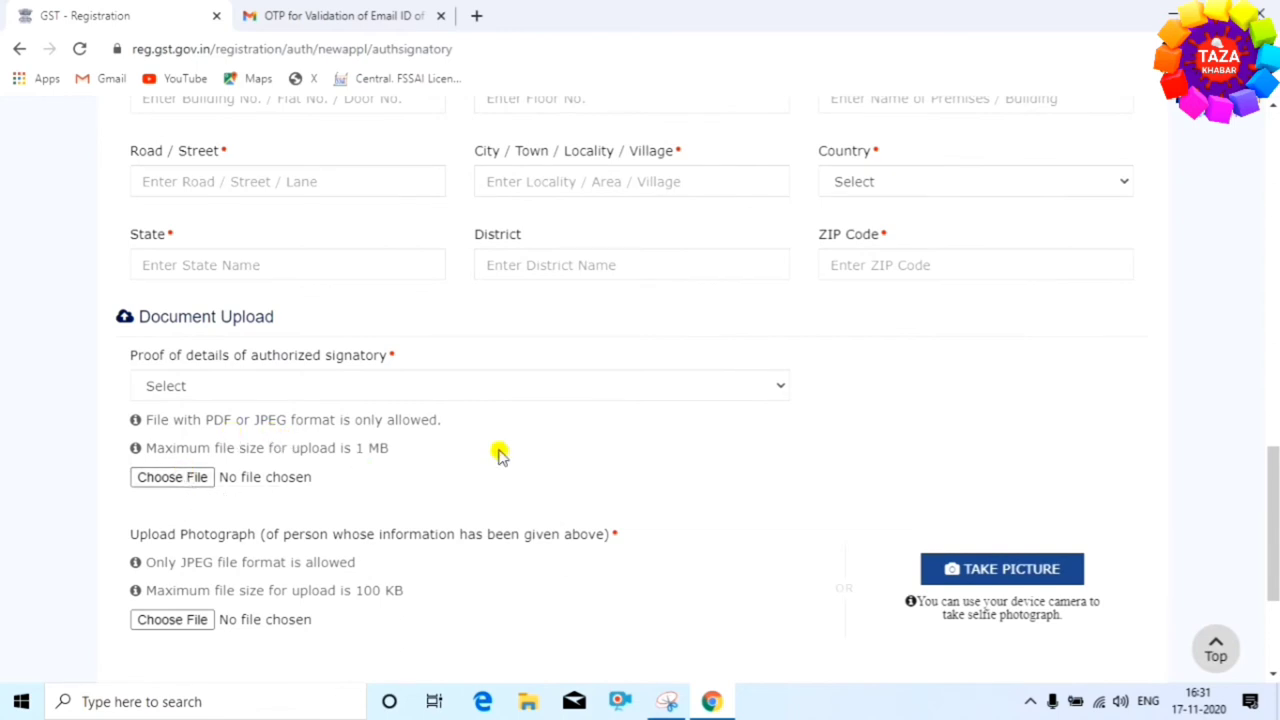
pyautogui.click(716, 386)
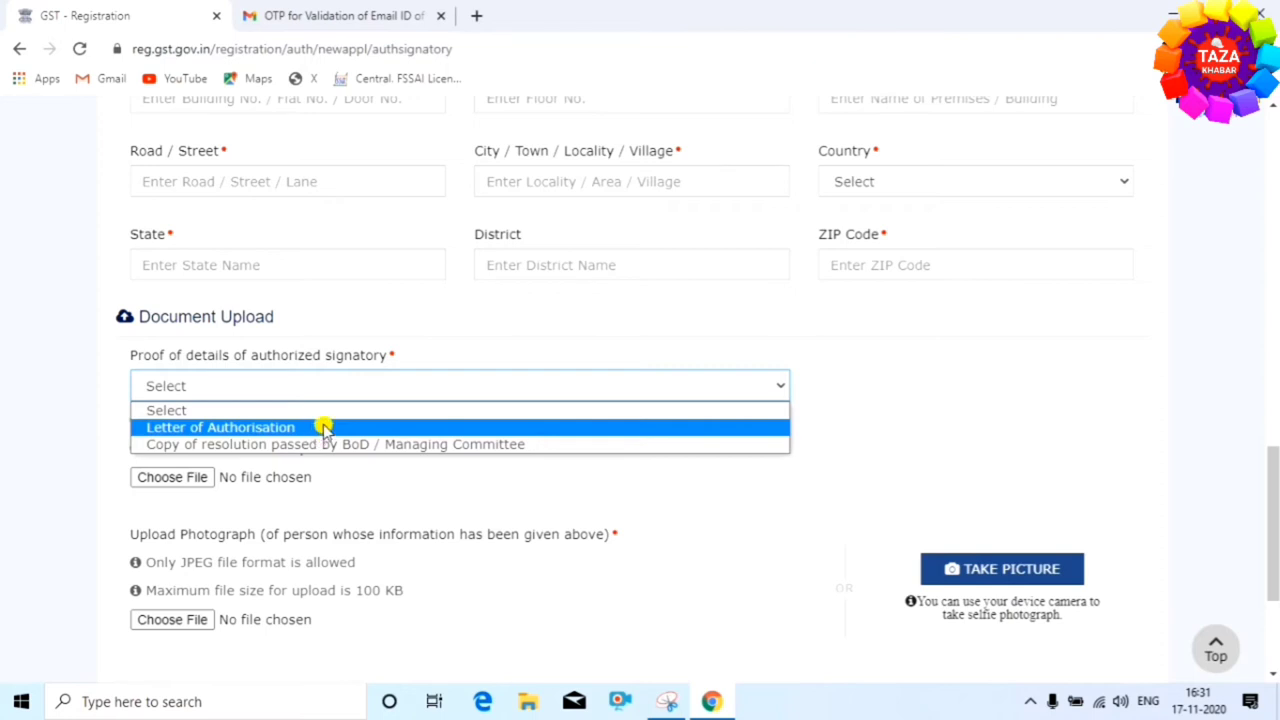
pyautogui.click(324, 428)
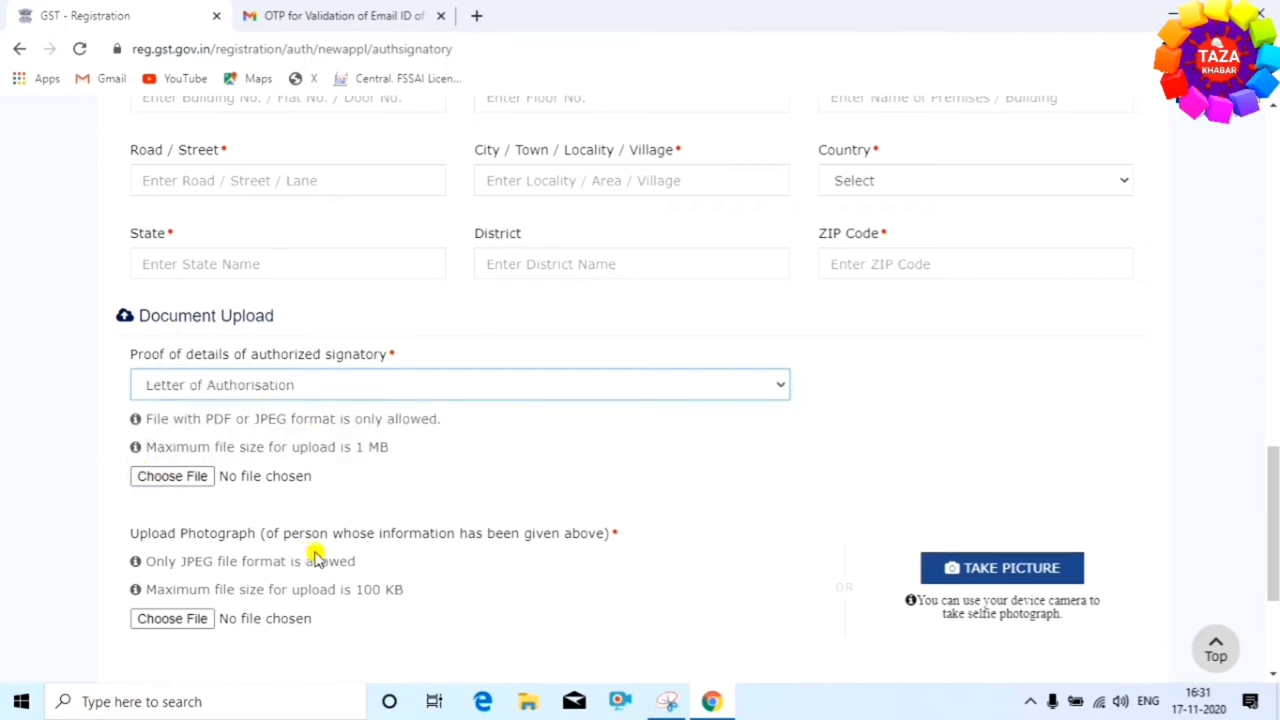
pyautogui.scroll(-2, 250, 507)
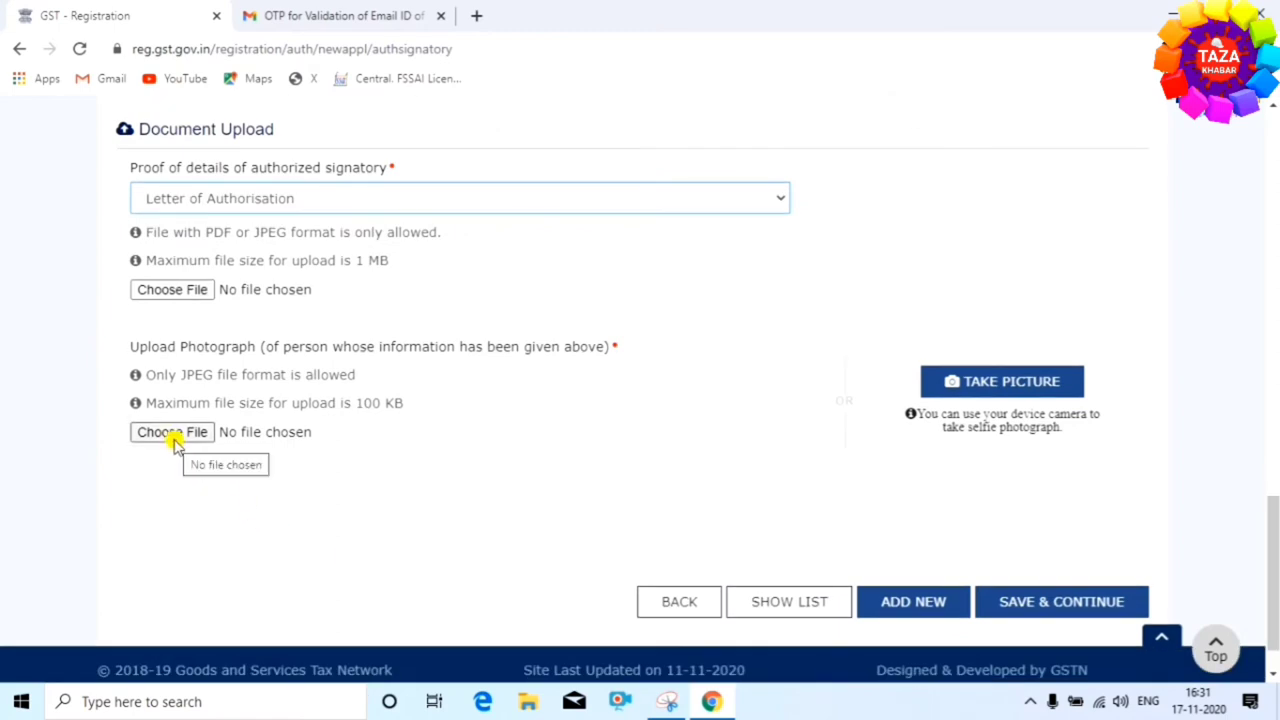
pyautogui.click(1024, 603)
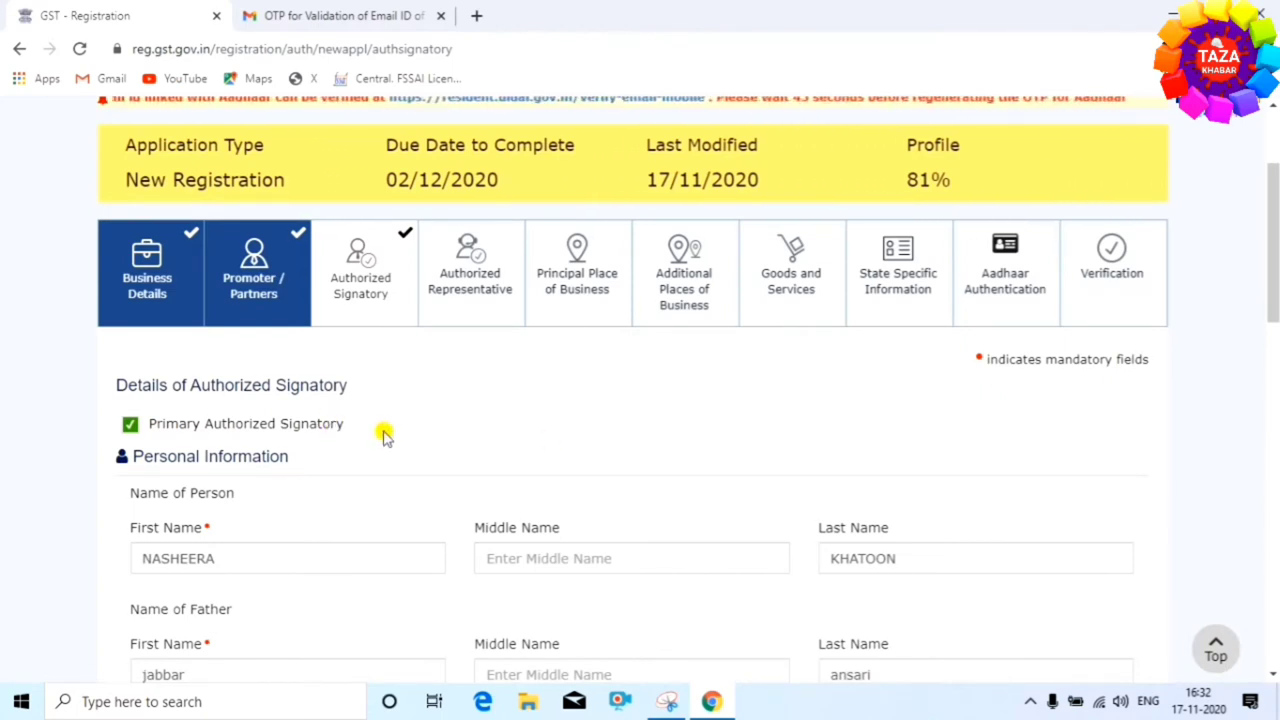
# Resave the promoter details, then save the signatory form to reach Authorized Representative
pyautogui.scroll(-20, 693, 495)
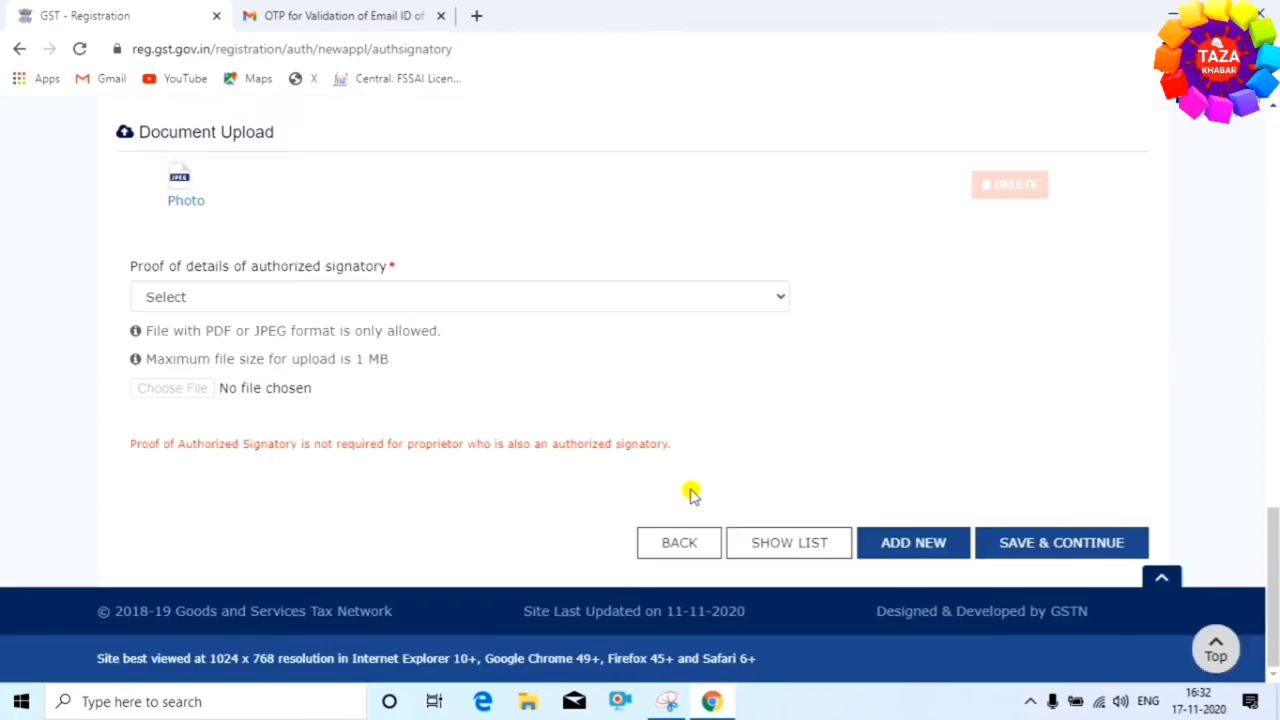
pyautogui.click(659, 545)
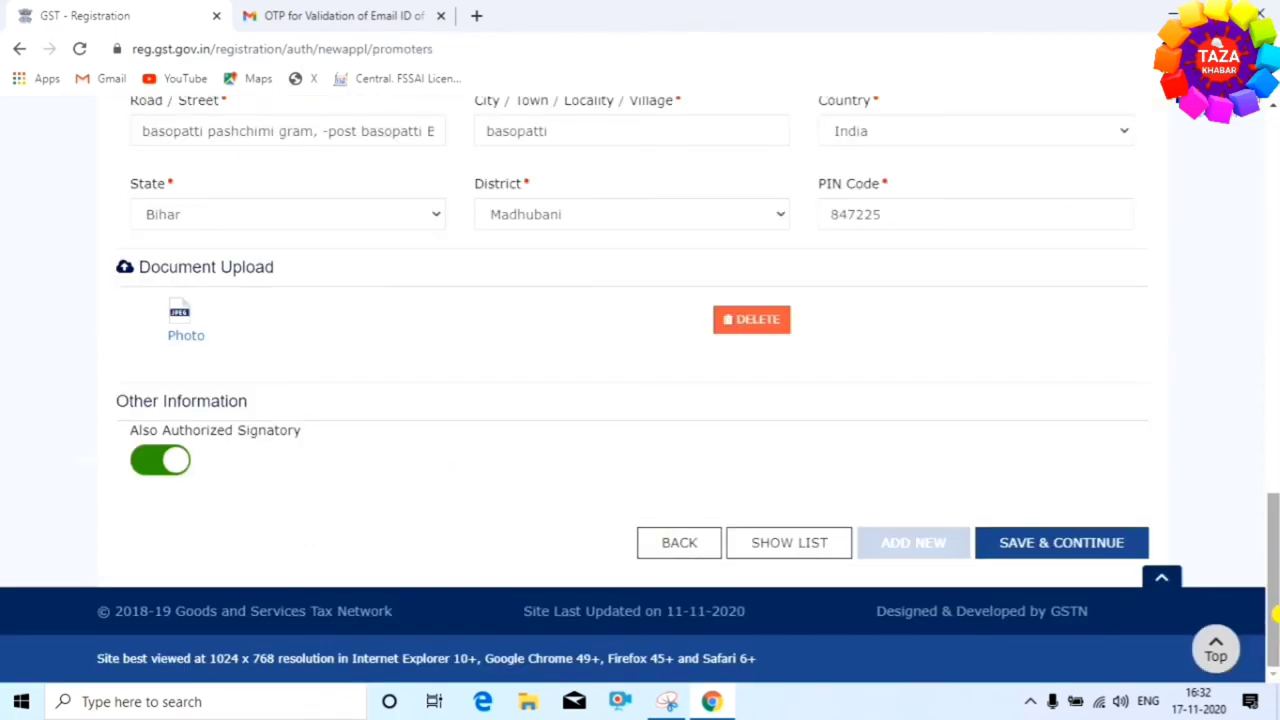
pyautogui.click(1076, 544)
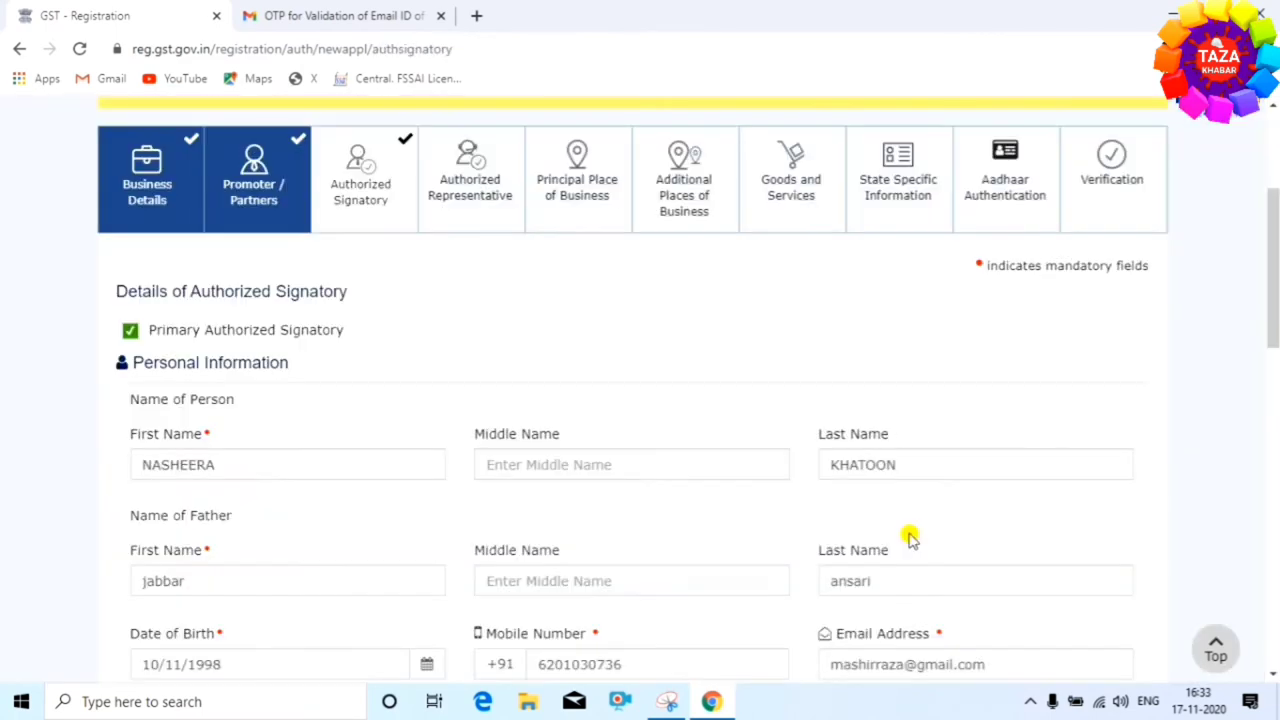
pyautogui.scroll(-3, 910, 538)
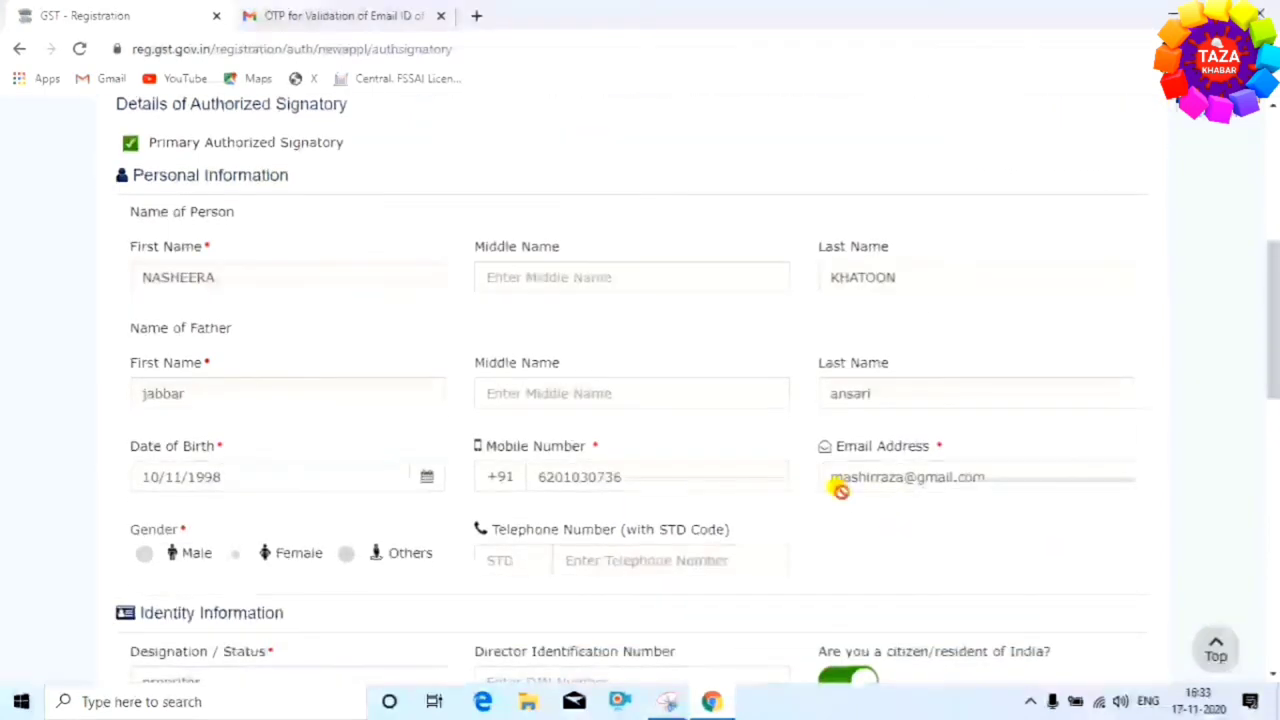
pyautogui.scroll(-6, 891, 509)
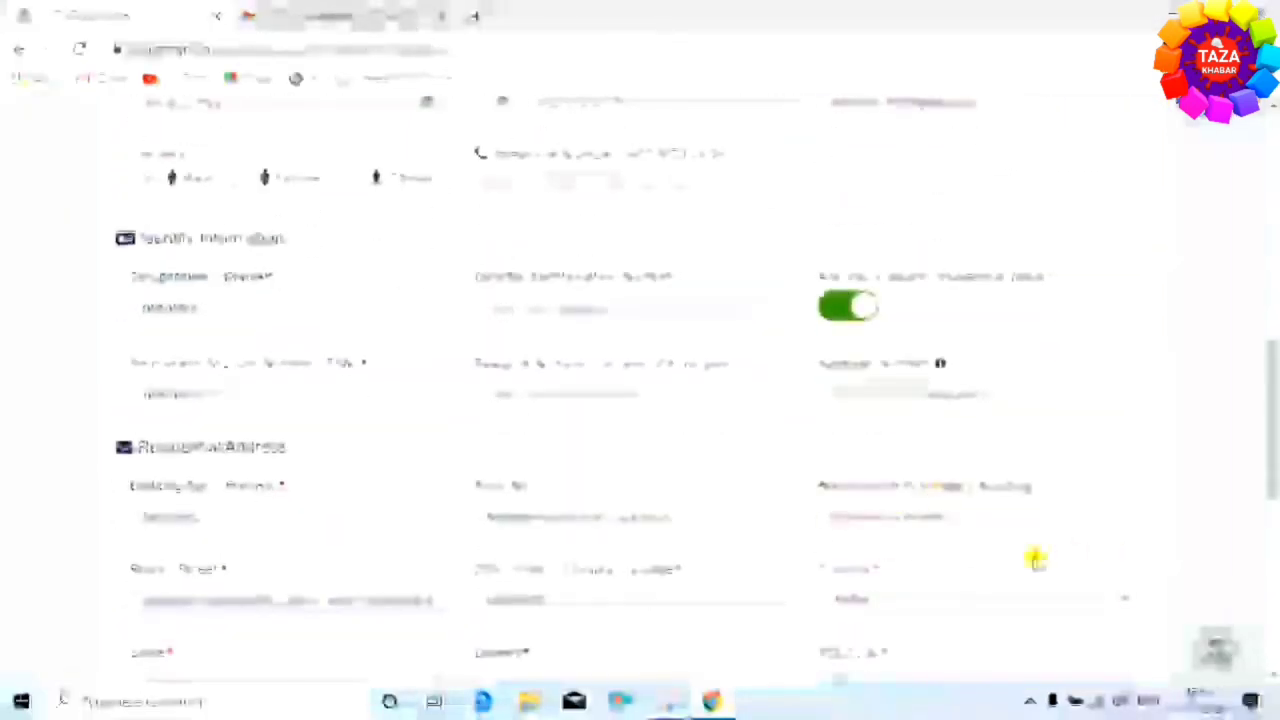
pyautogui.scroll(-7, 1035, 560)
pyautogui.scroll(-4, 937, 503)
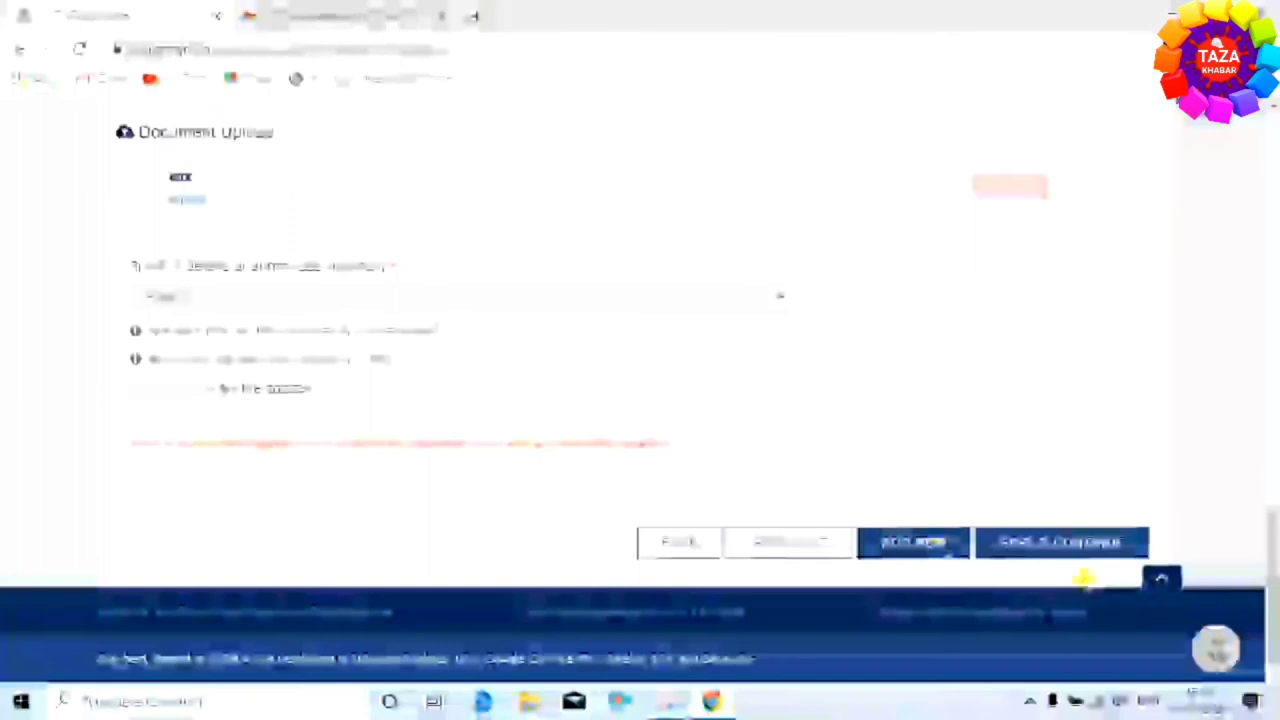
pyautogui.click(1046, 543)
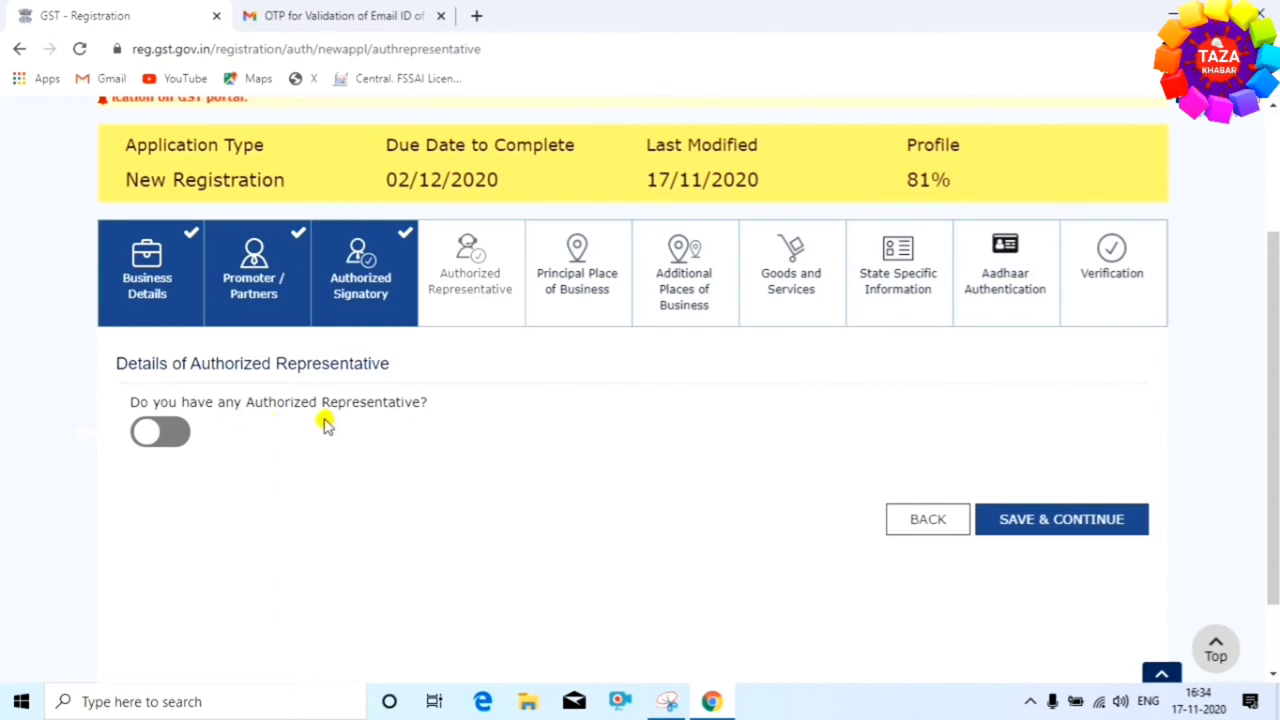
# Leave 'Do you have any Authorized Representative?' off and save to reach Principal Place of Business
pyautogui.click(145, 431)
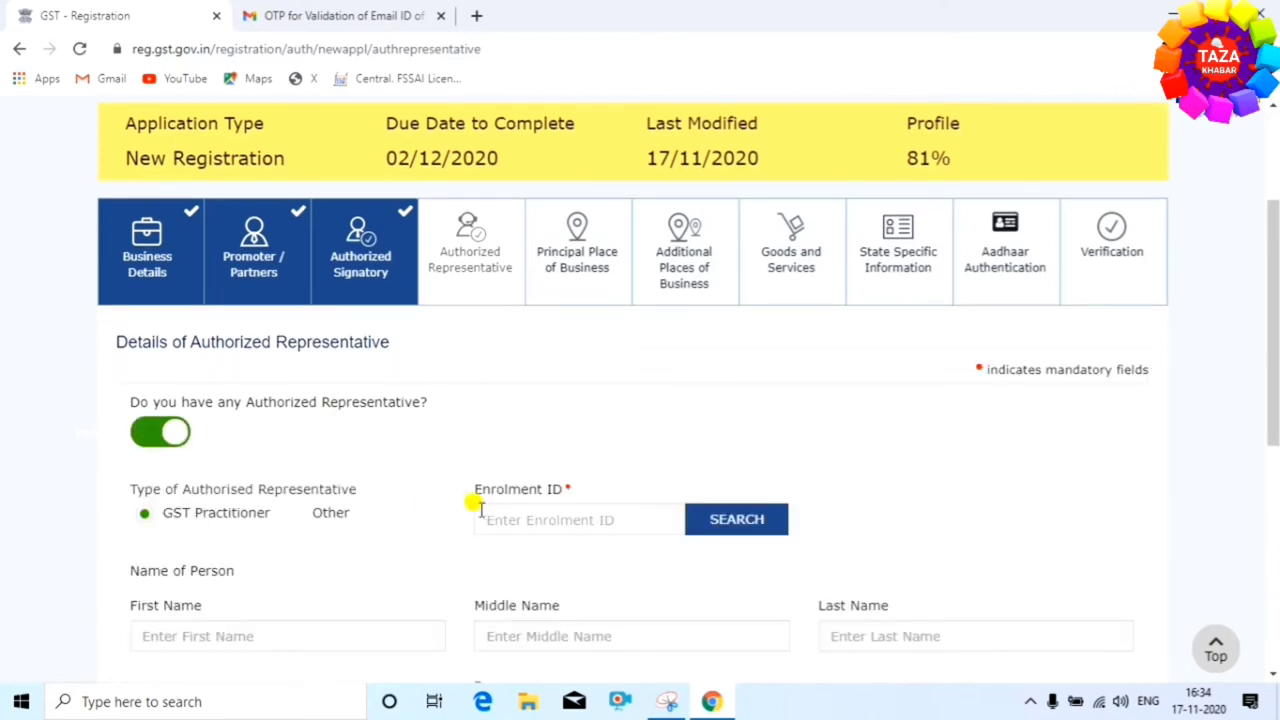
pyautogui.scroll(-5, 490, 495)
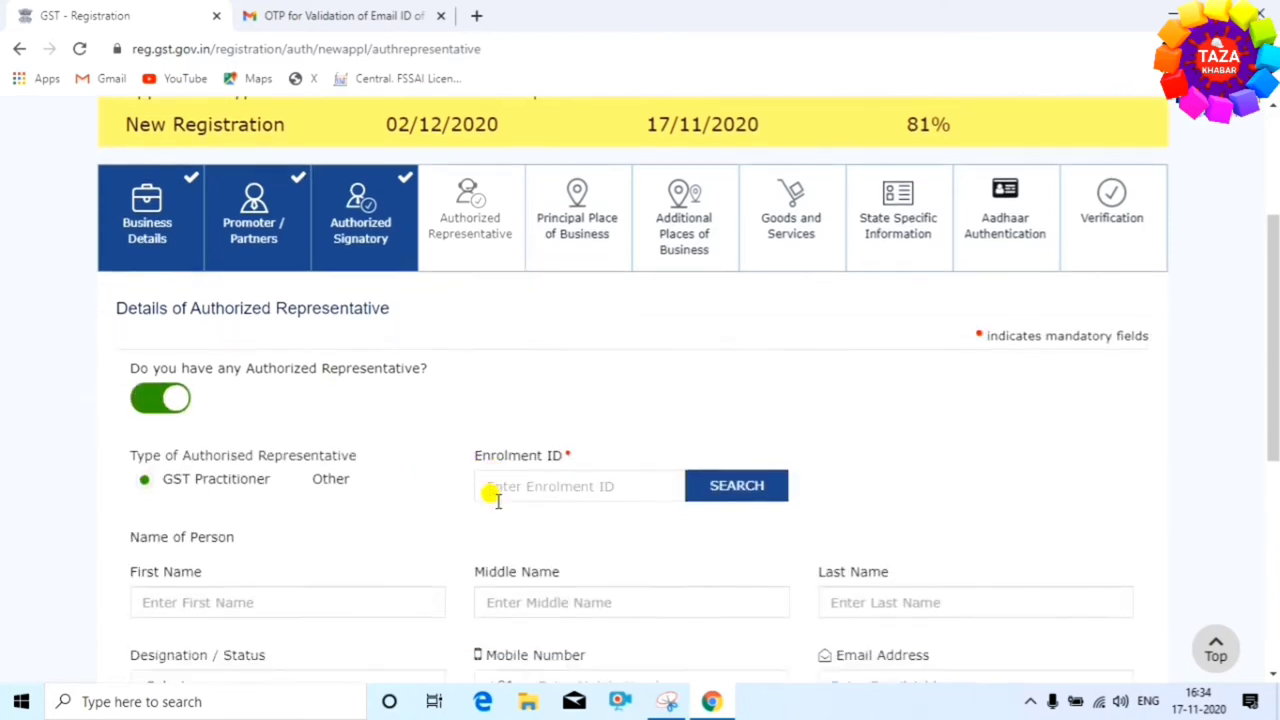
pyautogui.scroll(5, 480, 490)
pyautogui.scroll(1, 448, 470)
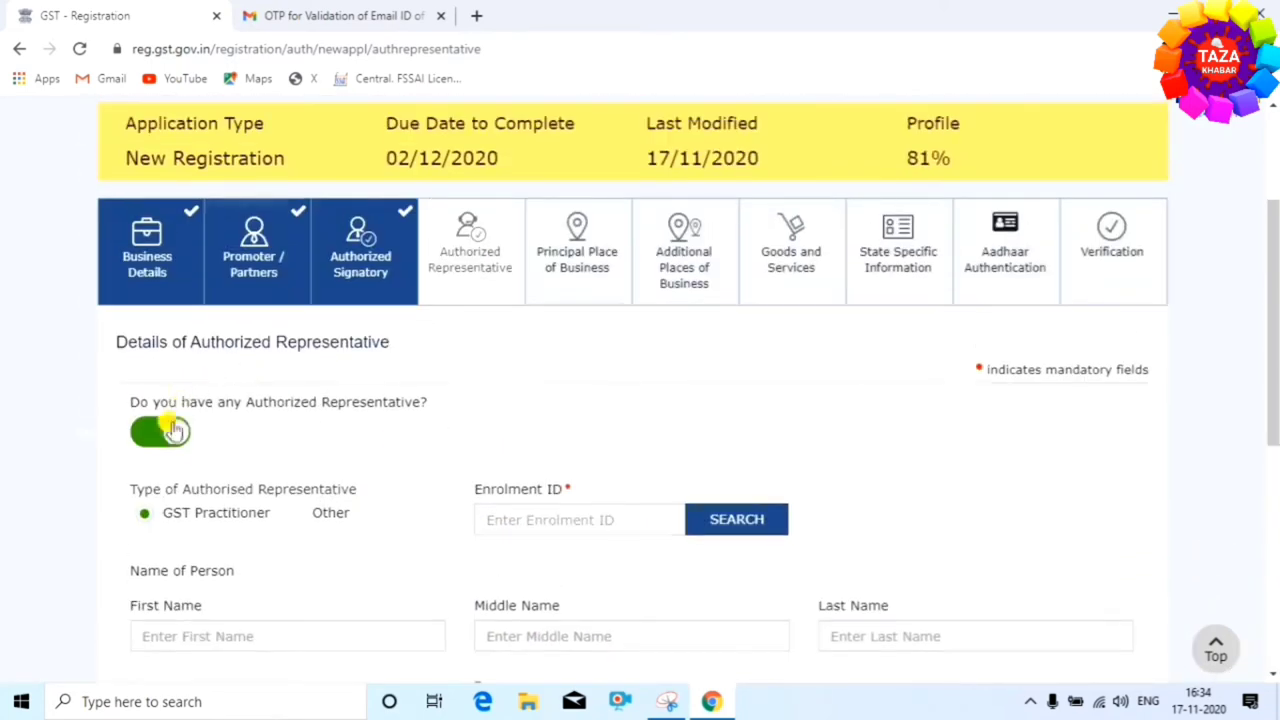
pyautogui.click(165, 433)
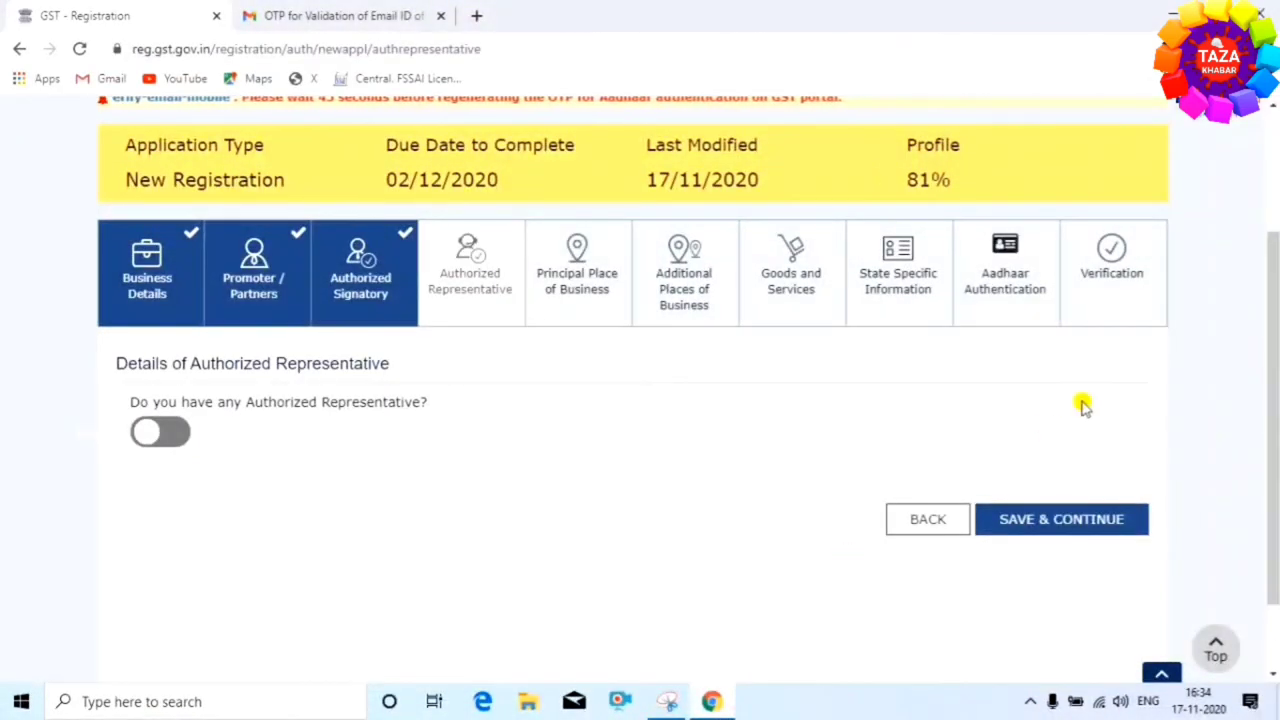
pyautogui.click(1045, 517)
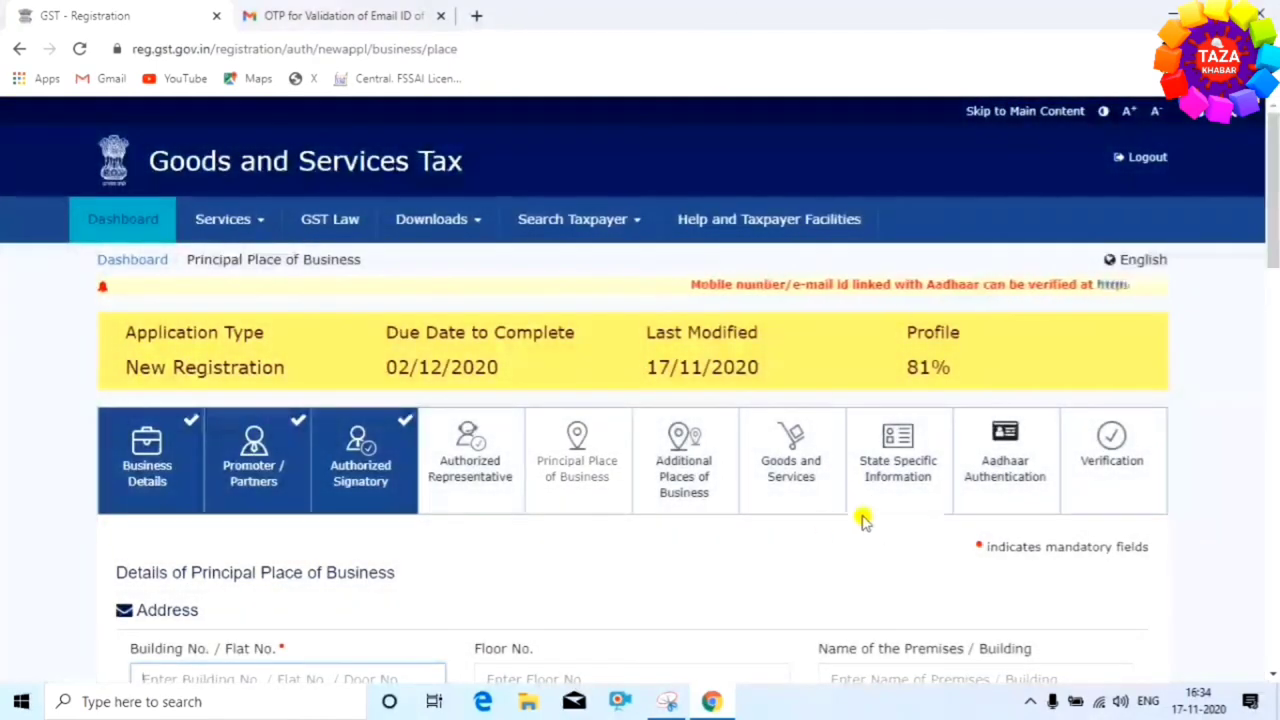
pyautogui.scroll(-2, 800, 550)
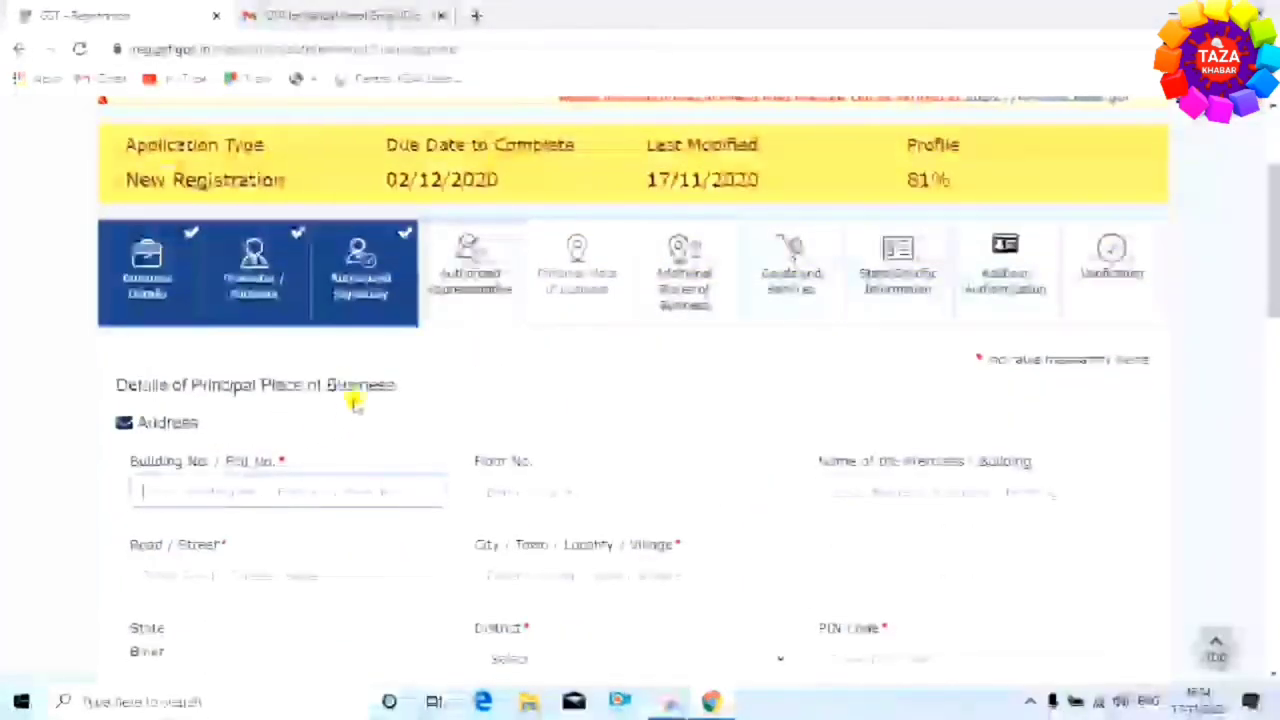
pyautogui.scroll(-1, 360, 414)
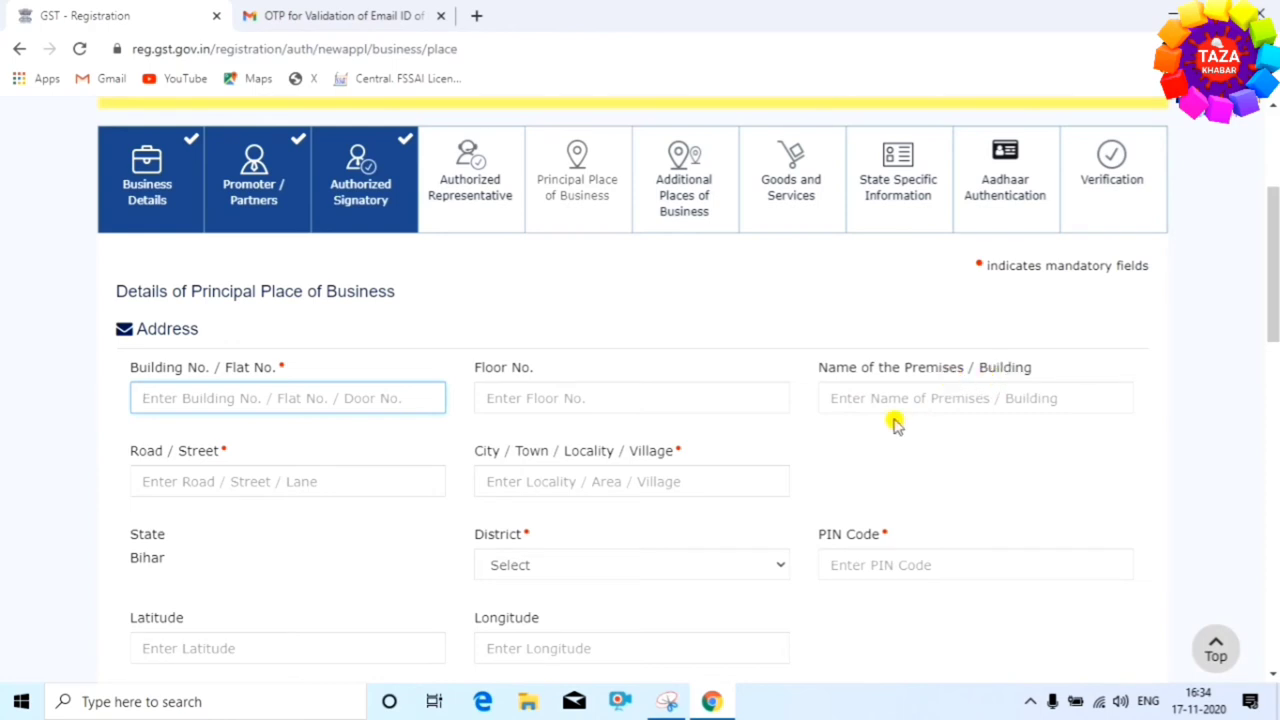
pyautogui.scroll(-1, 850, 420)
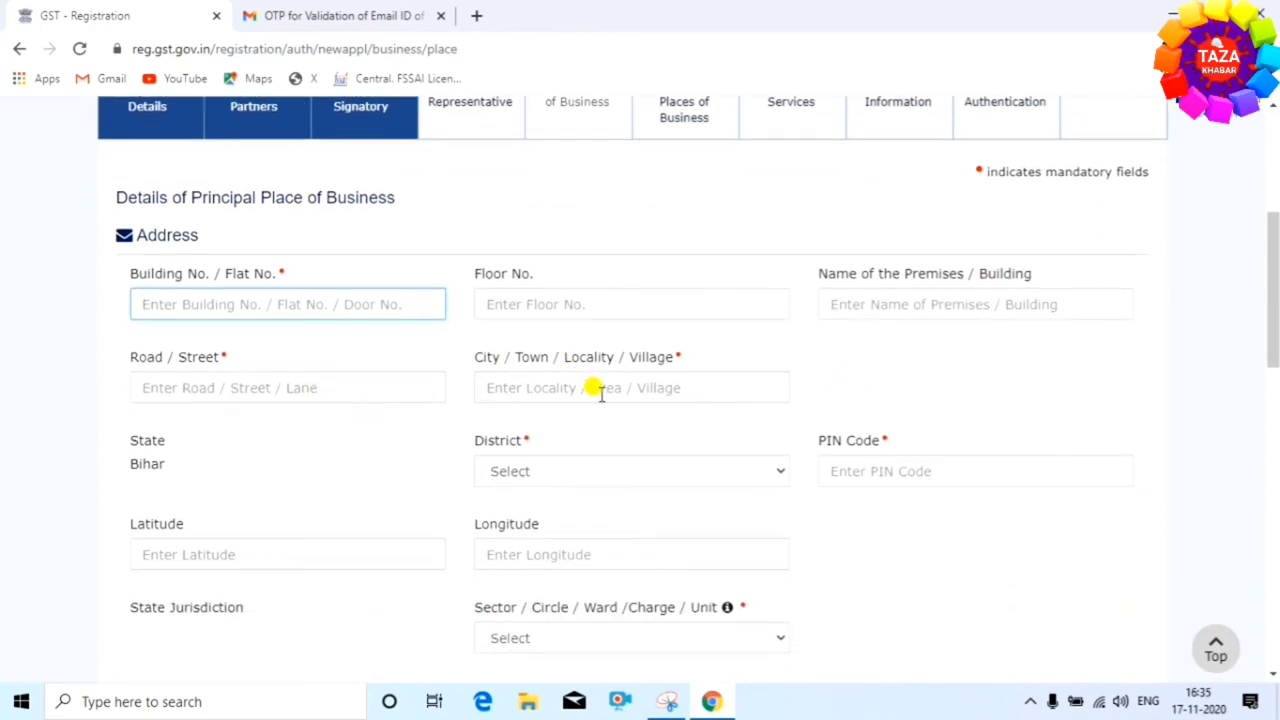
pyautogui.scroll(-1, 640, 380)
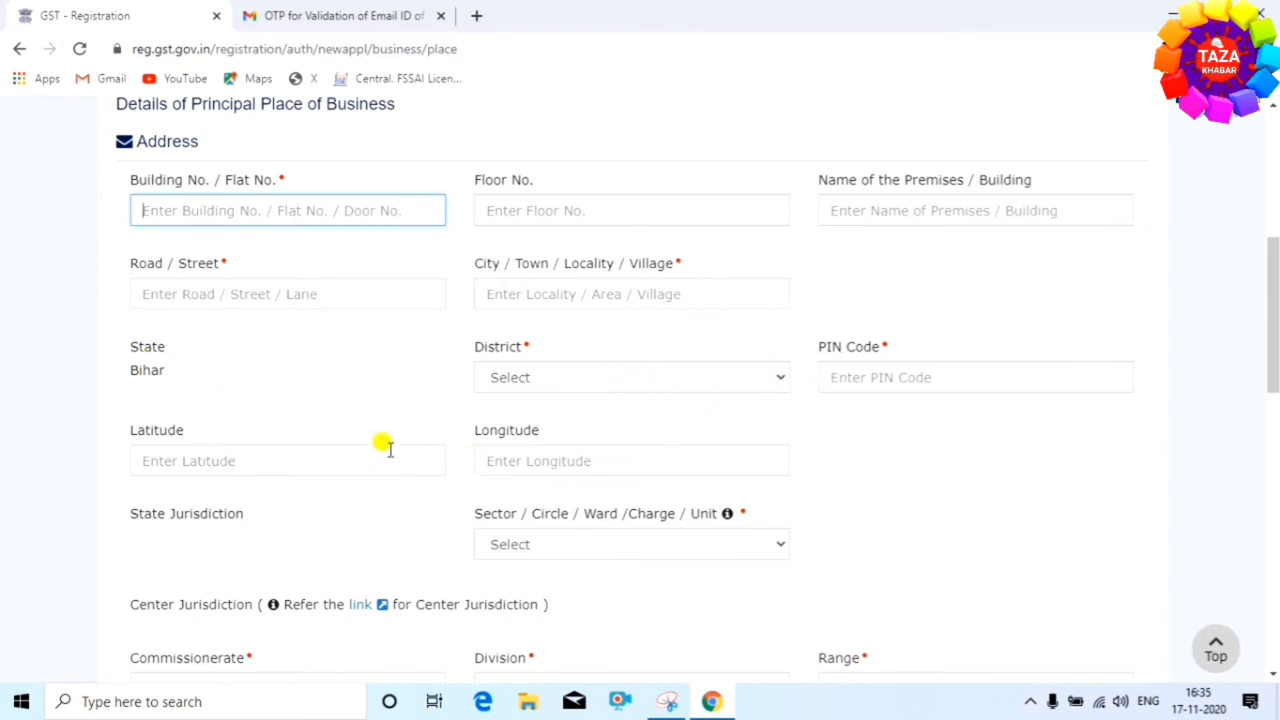
pyautogui.scroll(-6, 645, 515)
pyautogui.scroll(-1, 638, 513)
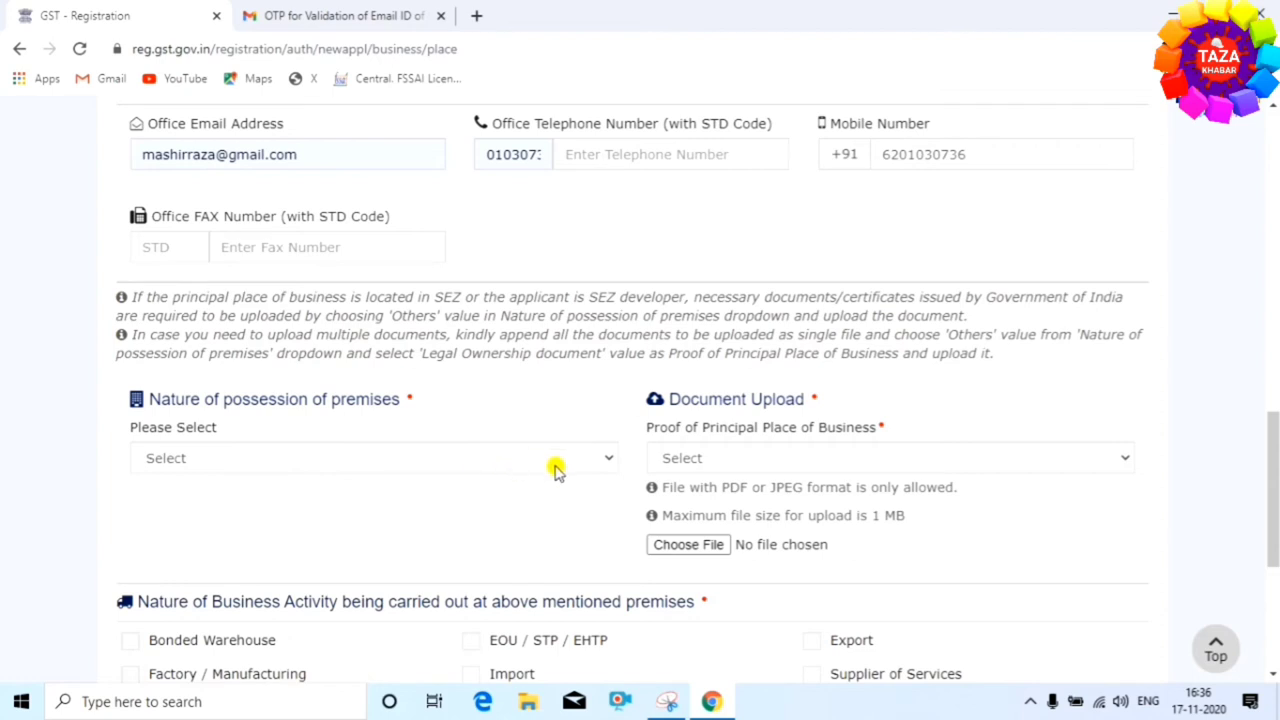
# Set possession of premises to Rented and upload a Legal ownership document PDF as proof
pyautogui.click(603, 463)
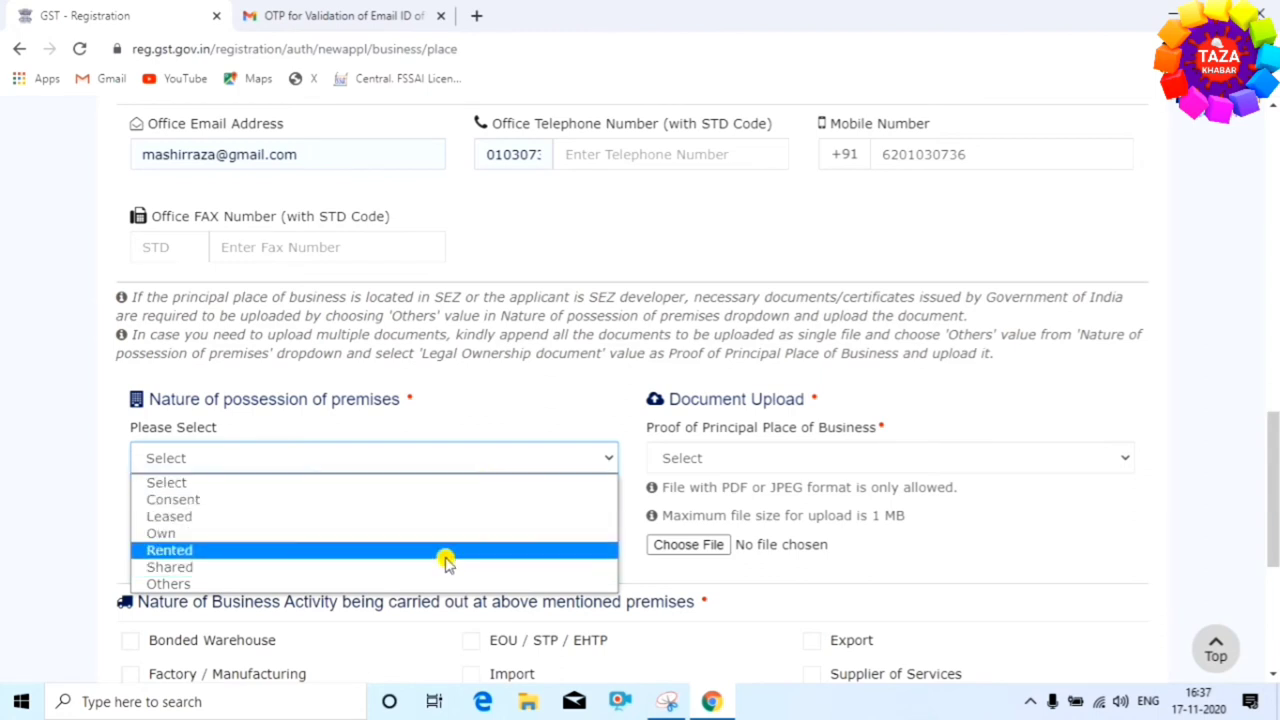
pyautogui.click(452, 551)
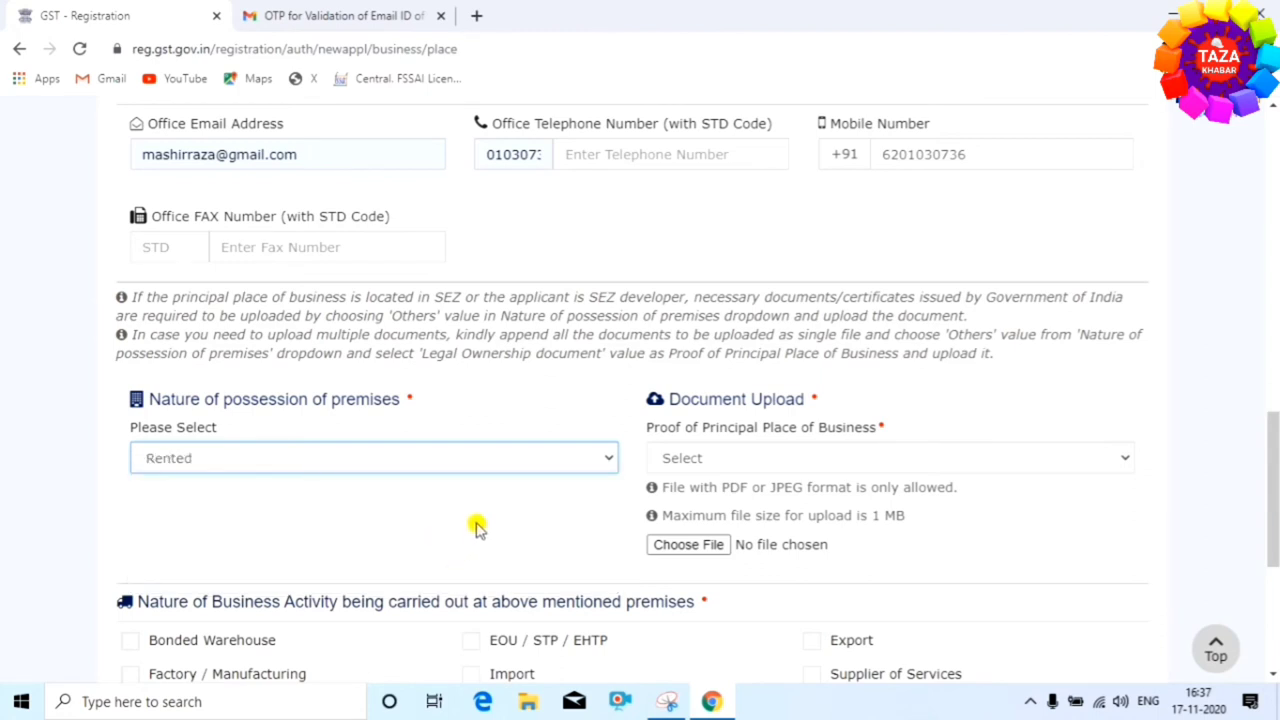
pyautogui.click(1001, 461)
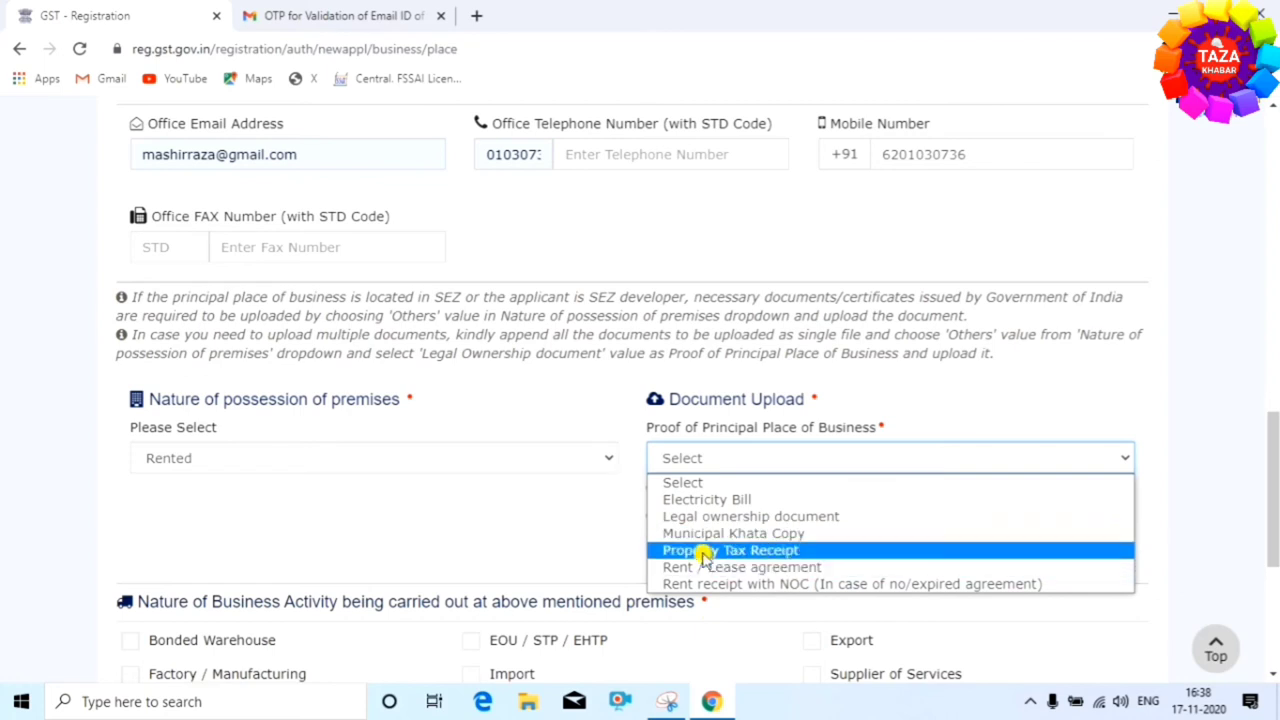
pyautogui.click(702, 516)
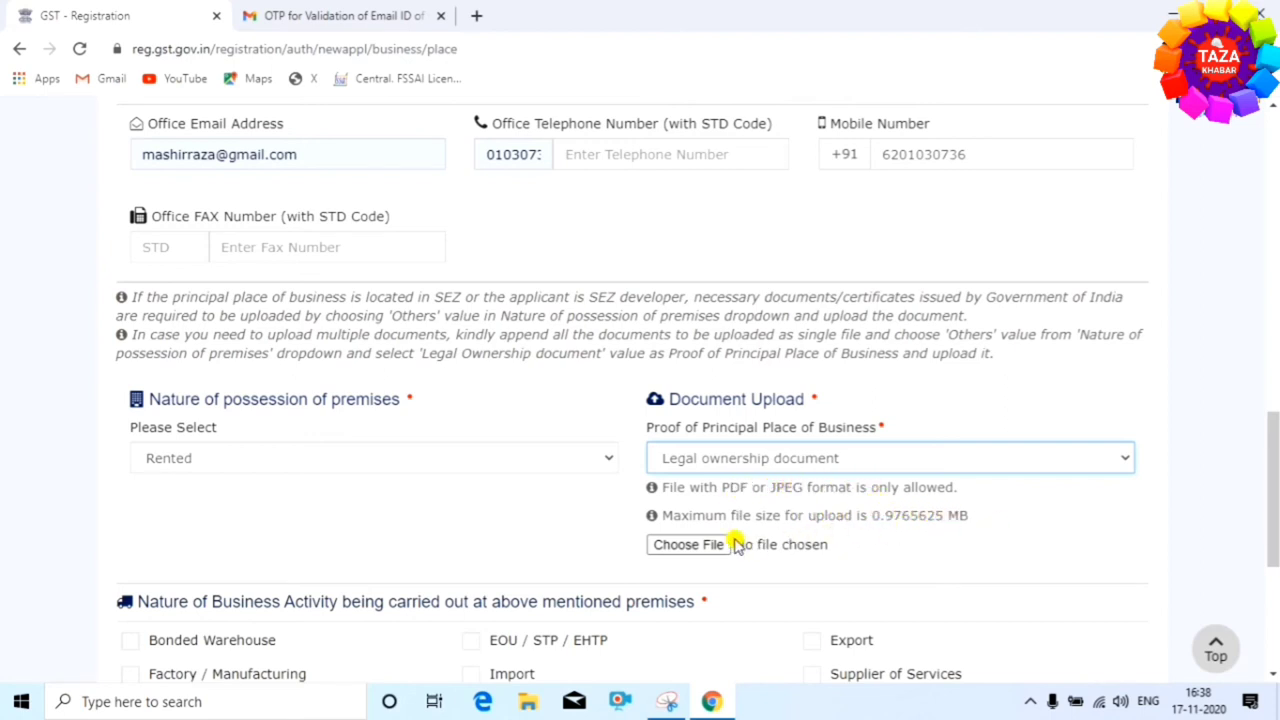
pyautogui.click(930, 710)
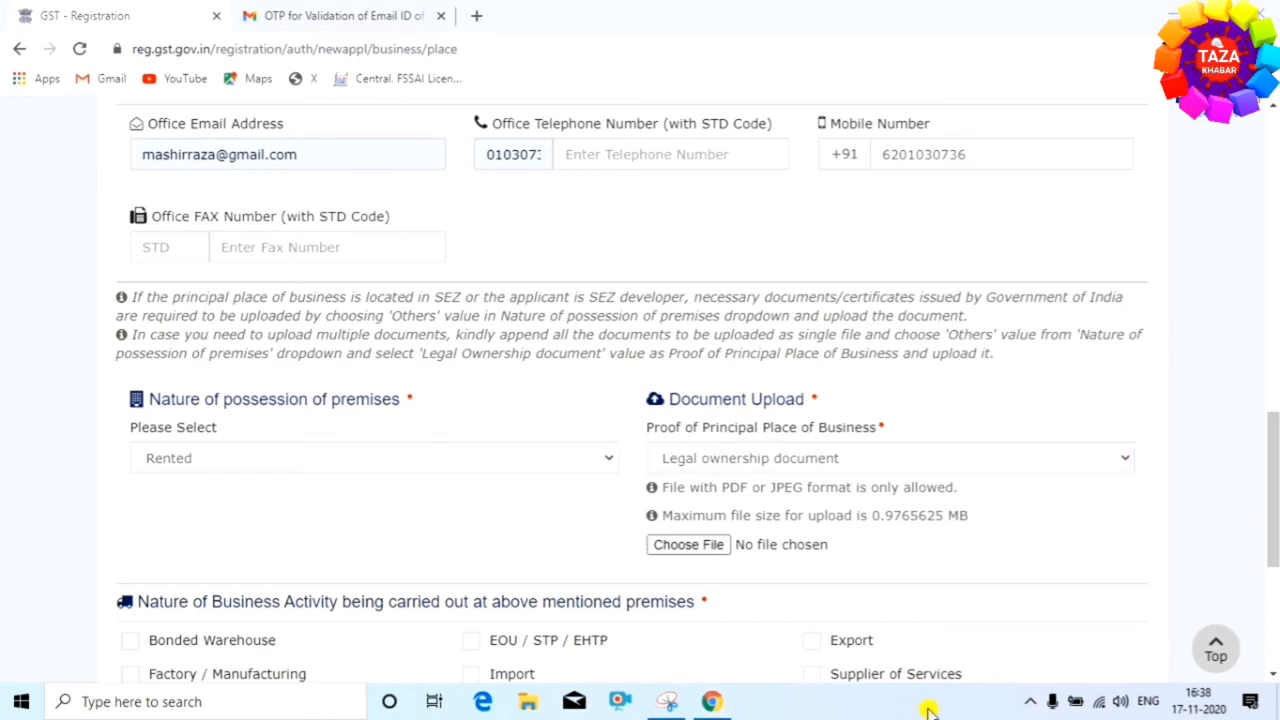
pyautogui.click(683, 545)
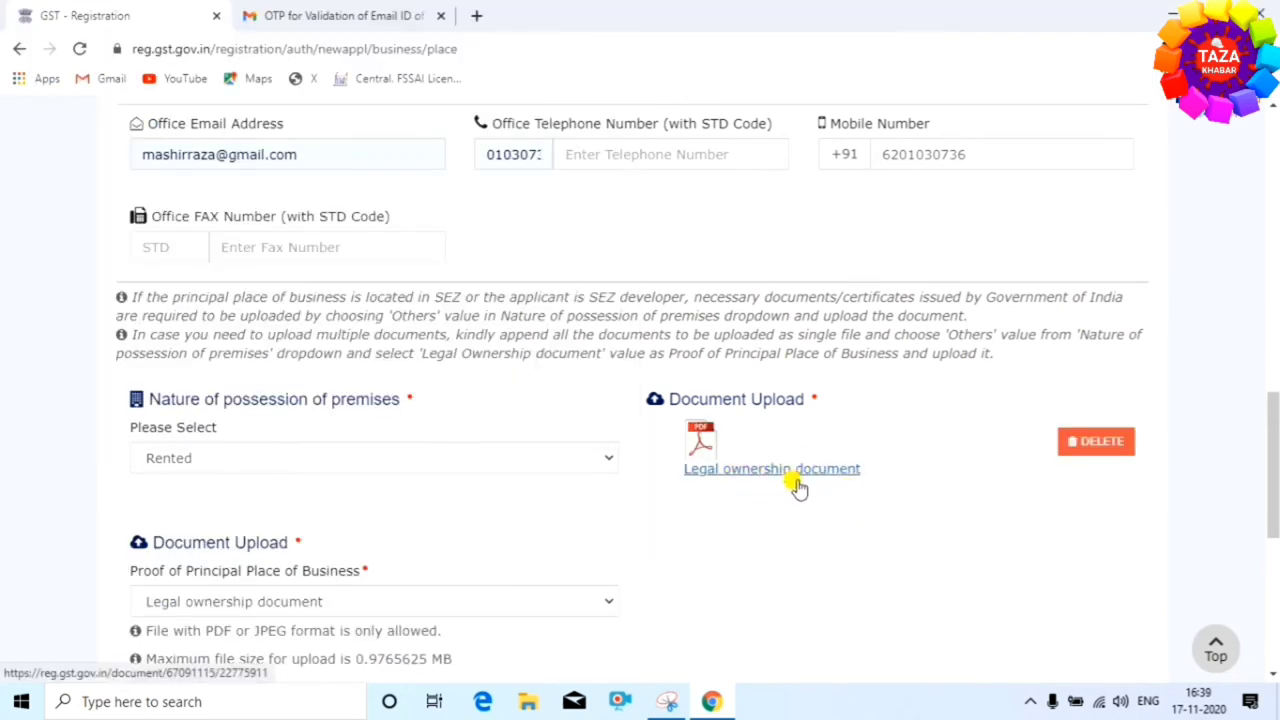
# Keep Wholesale Business with no additional place of business, and save the principal place details
pyautogui.scroll(-3, 790, 490)
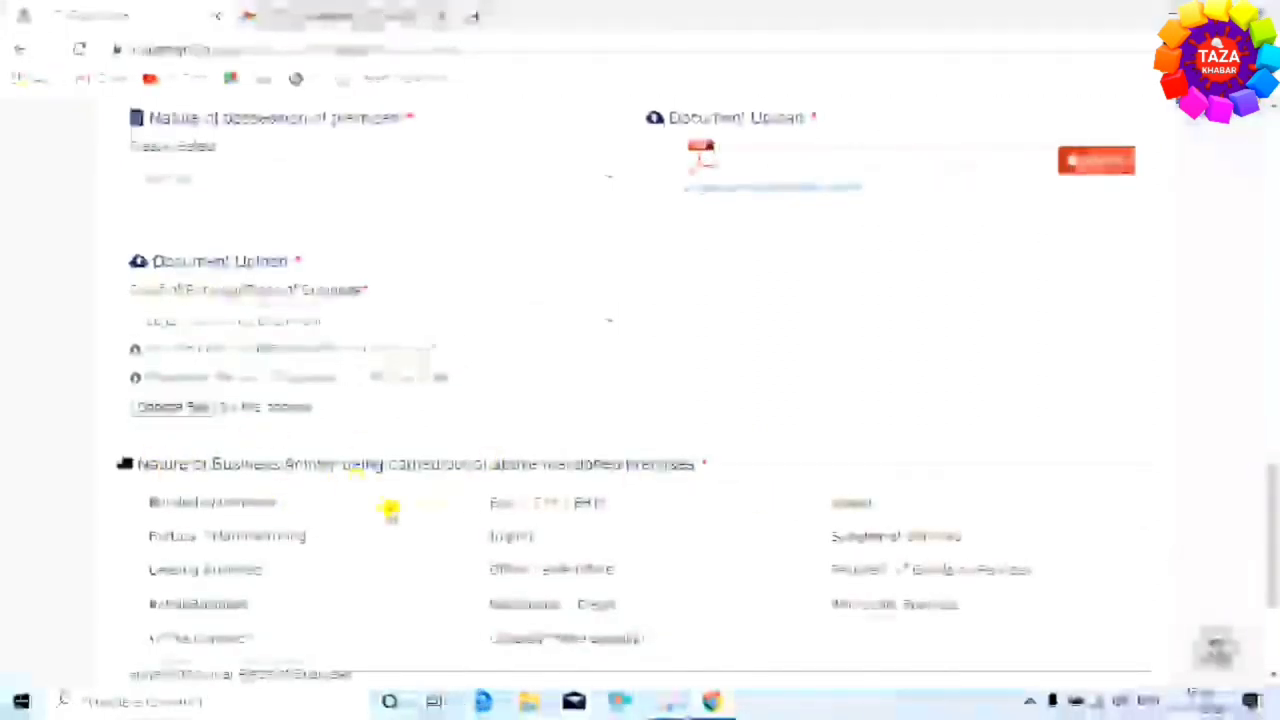
pyautogui.scroll(-1, 390, 510)
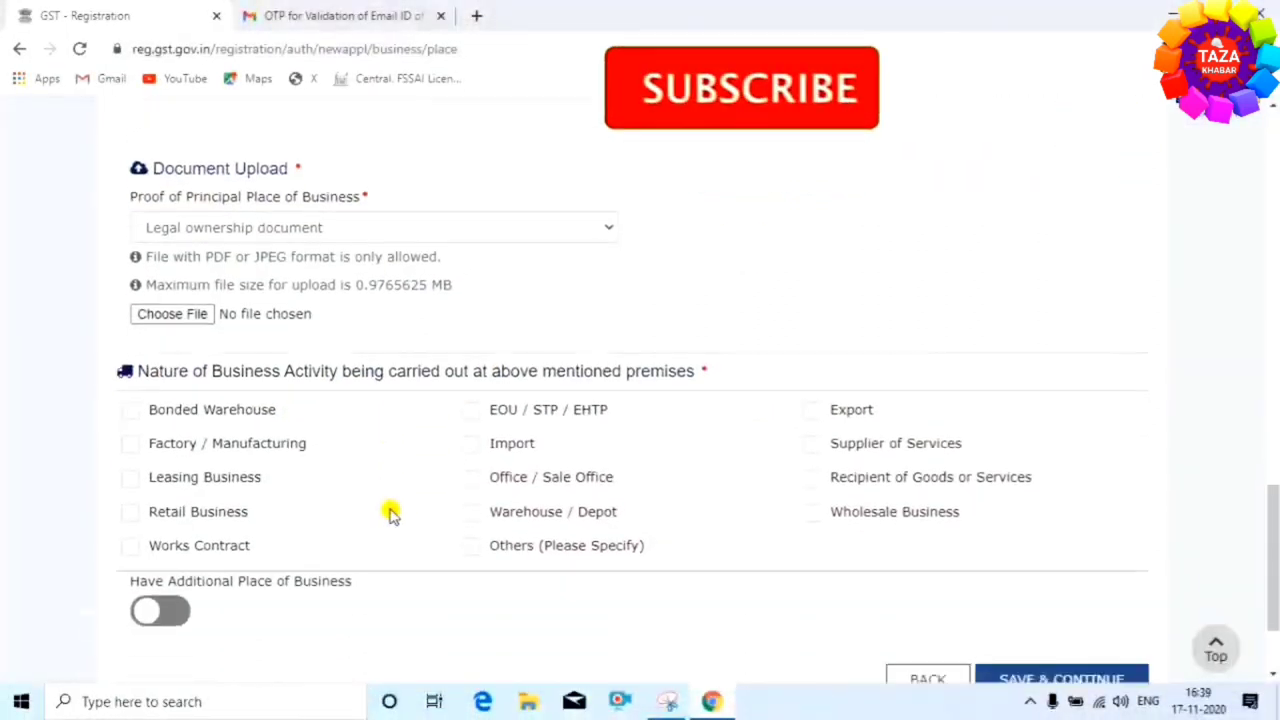
pyautogui.scroll(-1, 390, 510)
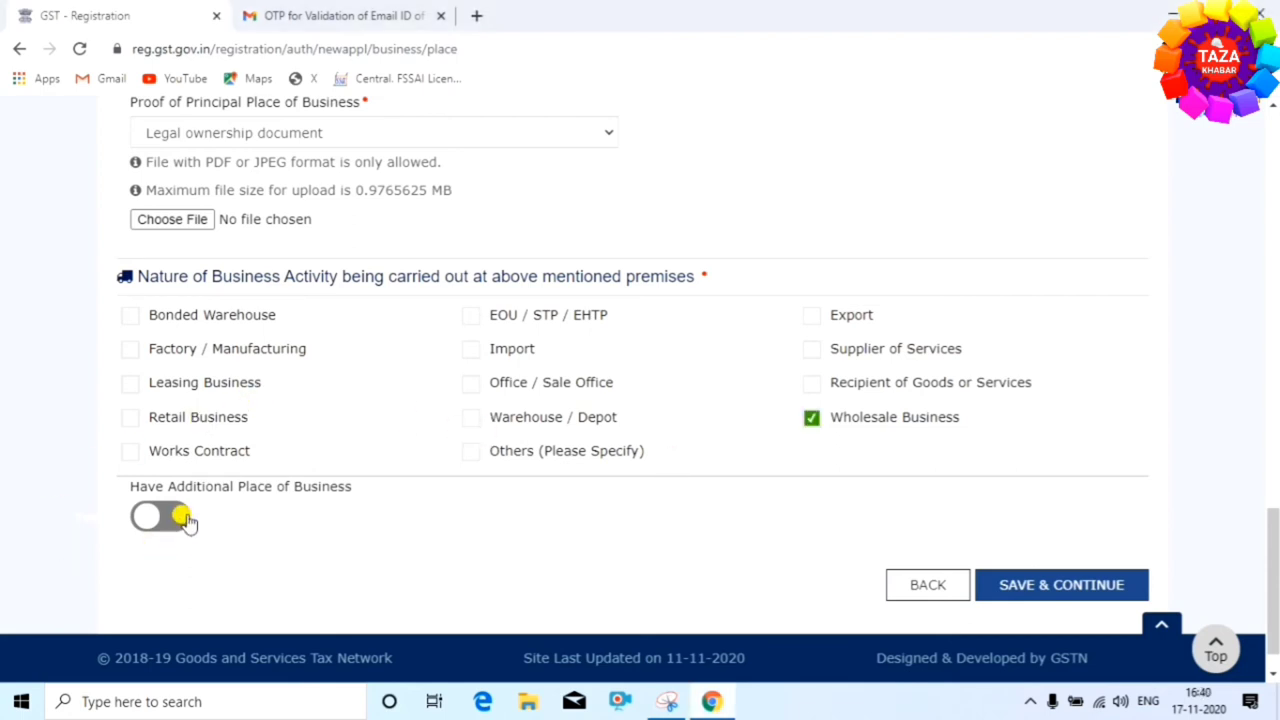
pyautogui.click(155, 517)
pyautogui.scroll(-1, 270, 530)
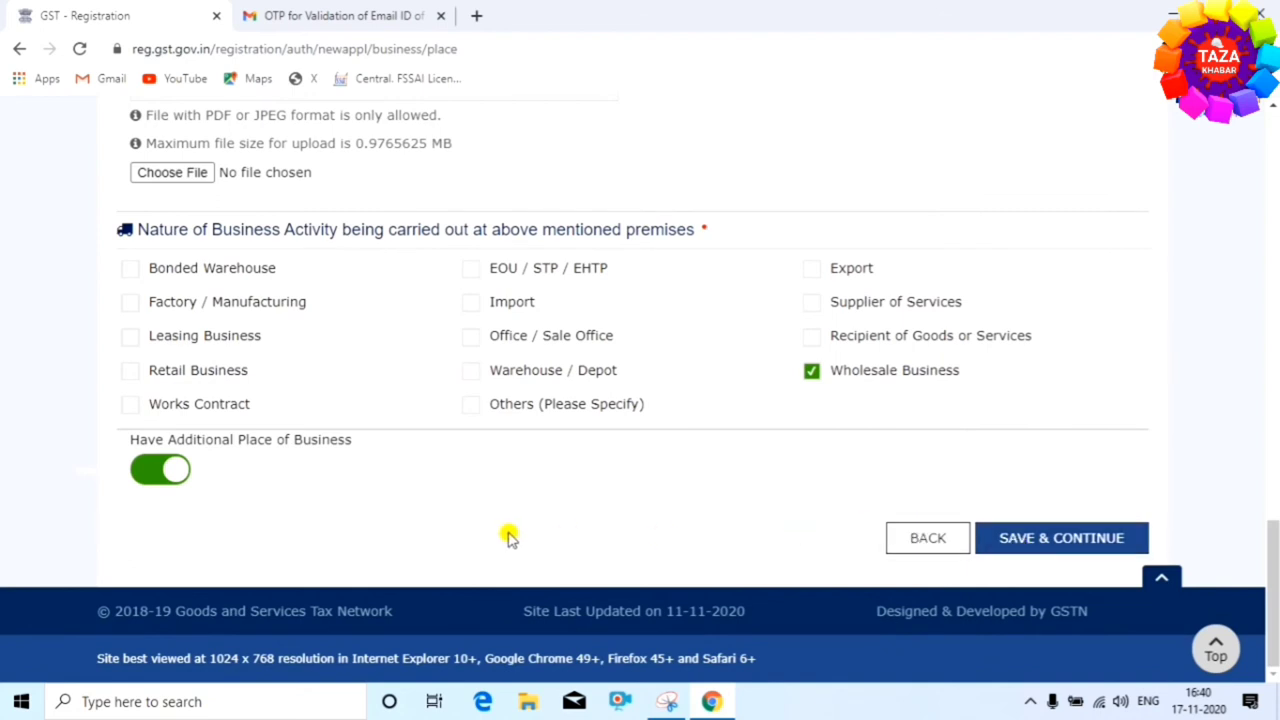
pyautogui.click(166, 472)
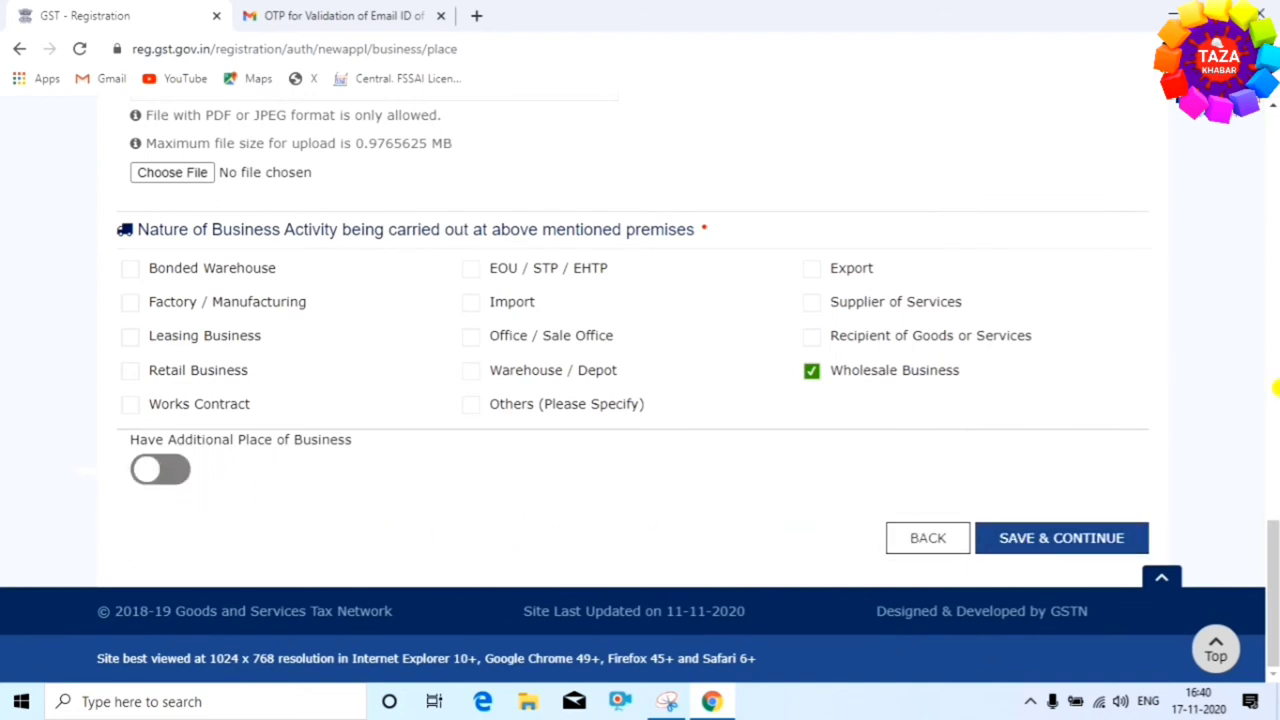
pyautogui.click(157, 480)
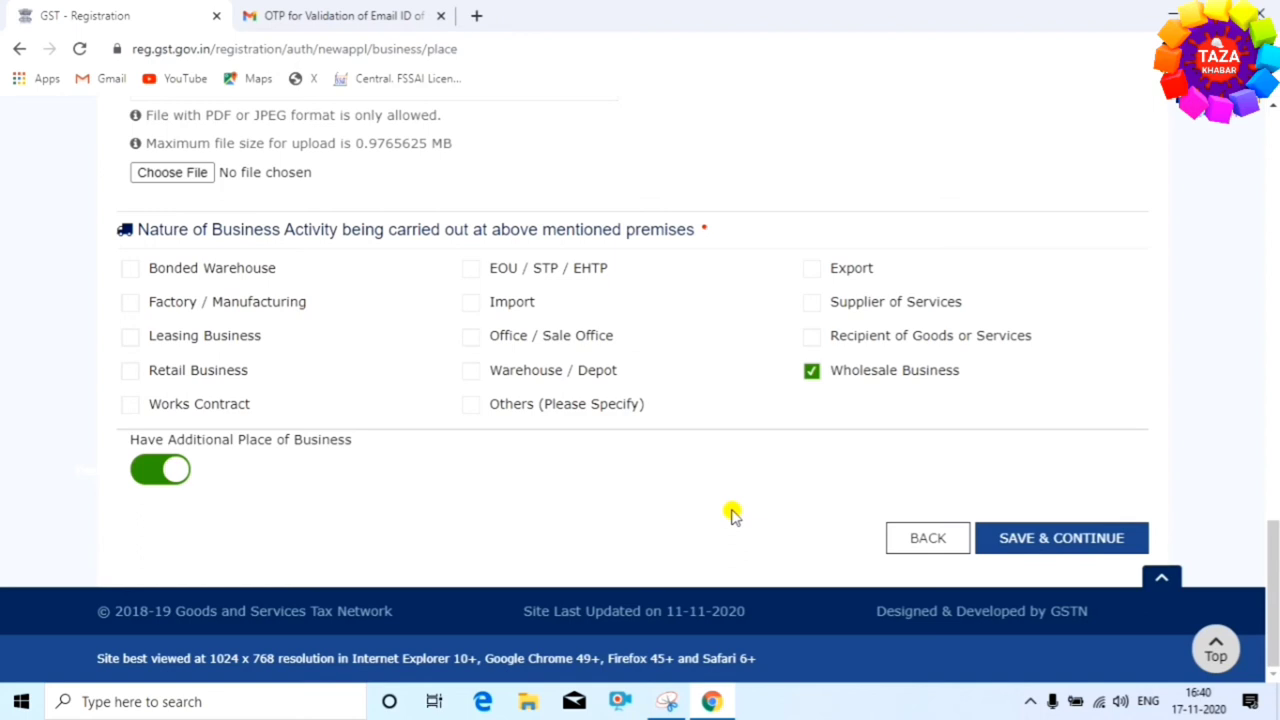
pyautogui.click(168, 474)
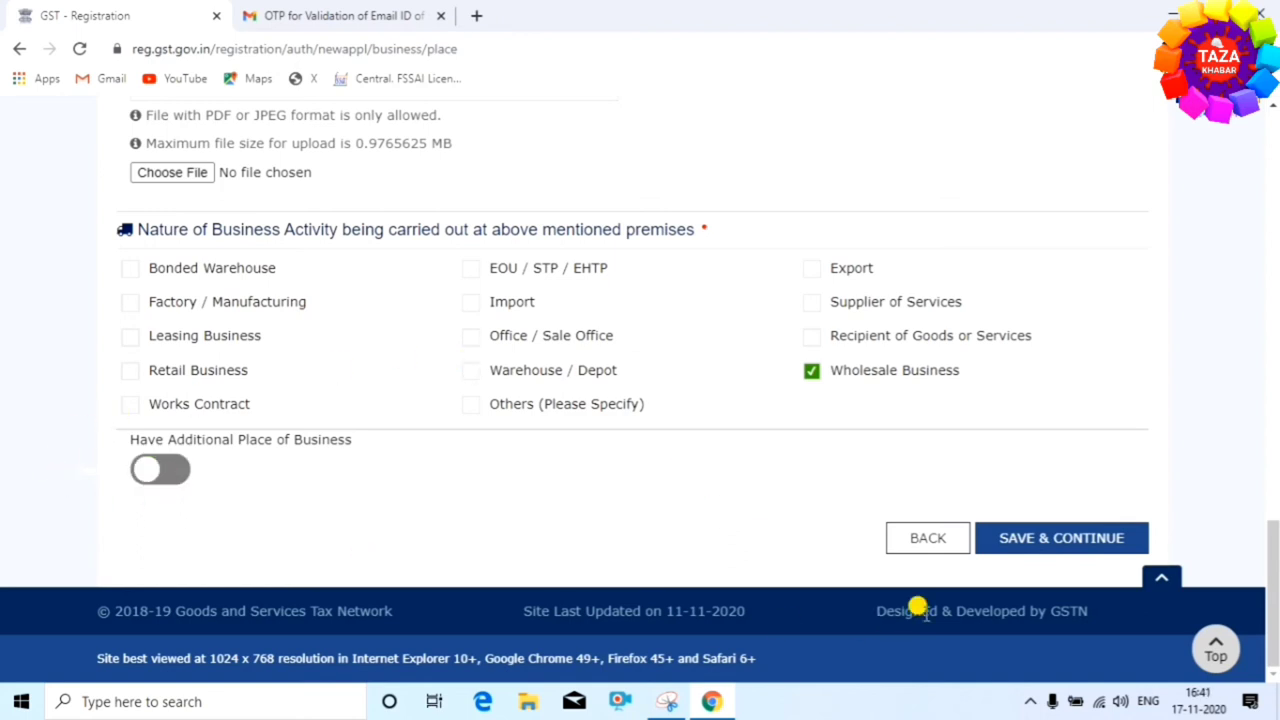
pyautogui.click(1030, 545)
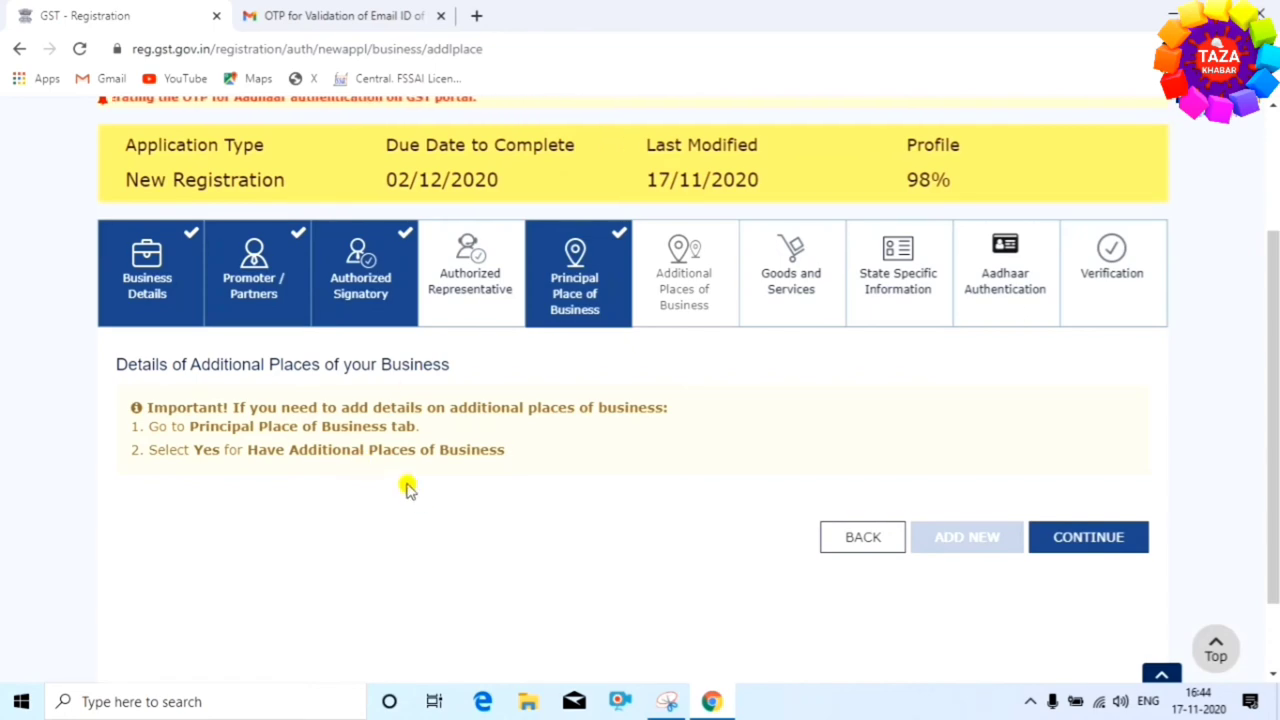
# Continue past the empty Additional Places of Business step to Goods and Services
pyautogui.click(1094, 545)
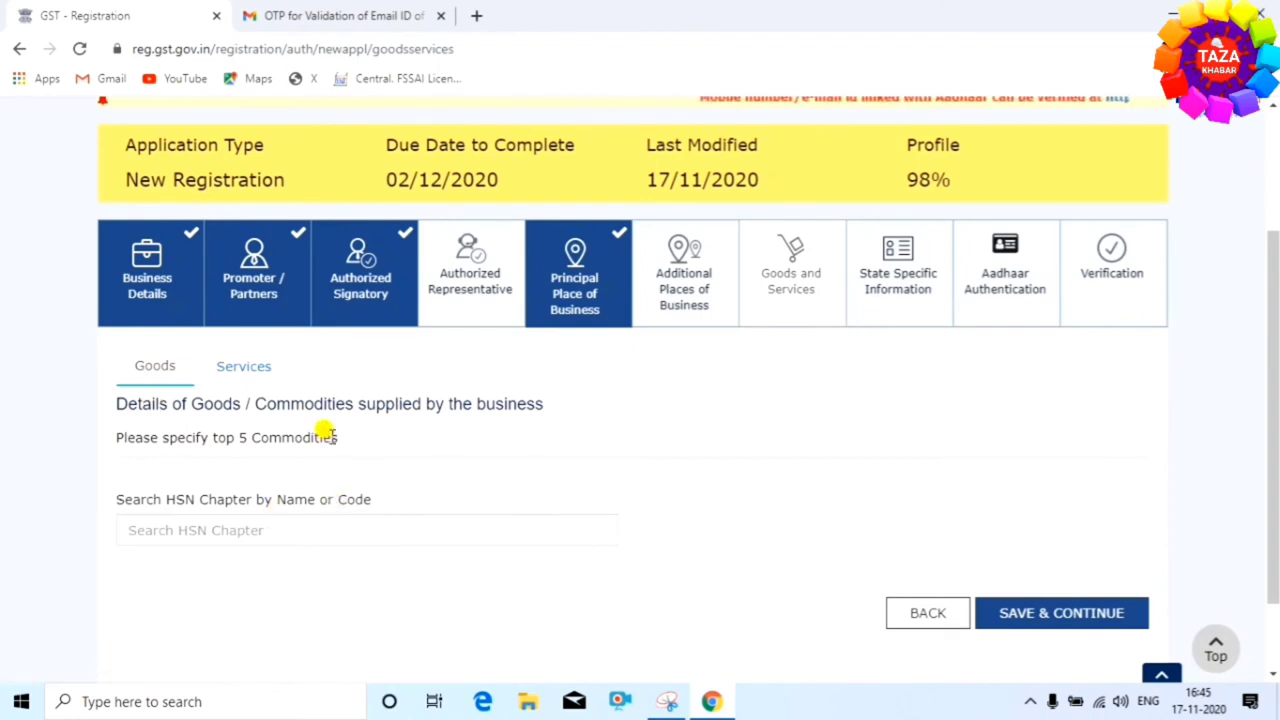
# Search the HSN chapters for 'sho' and add 64035113 children's leather shoes to the goods
pyautogui.click(231, 367)
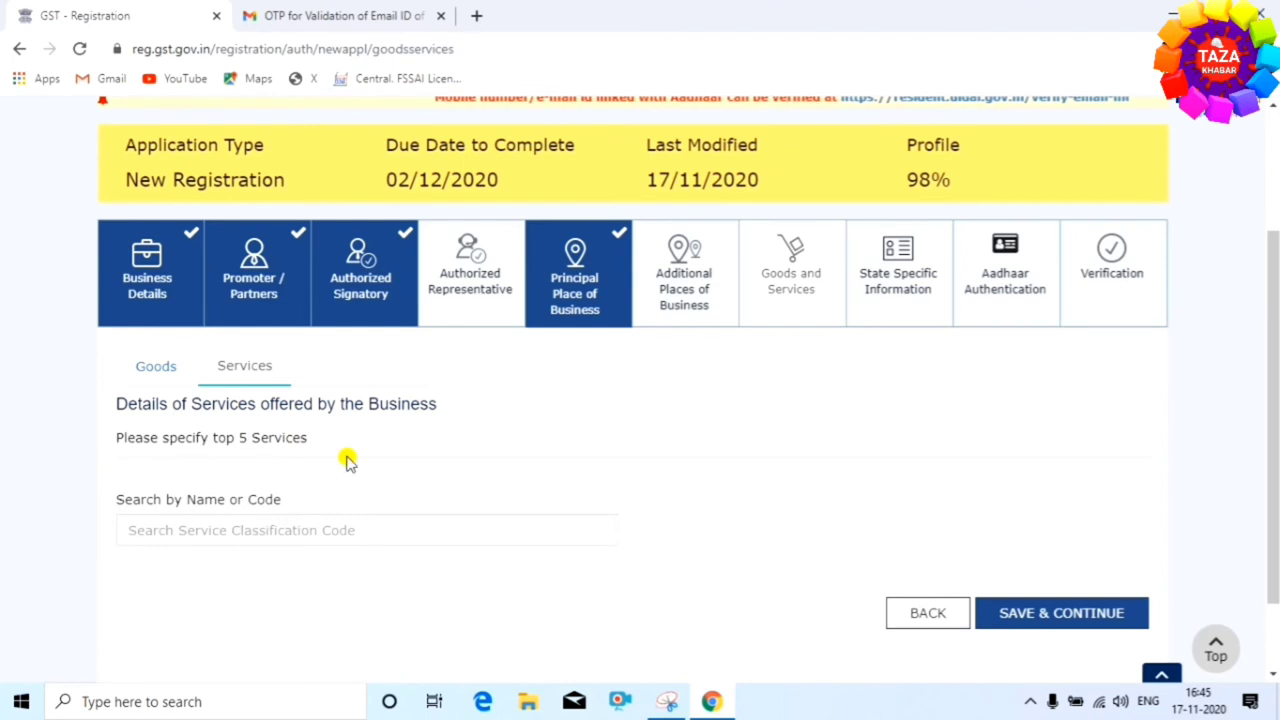
pyautogui.click(153, 365)
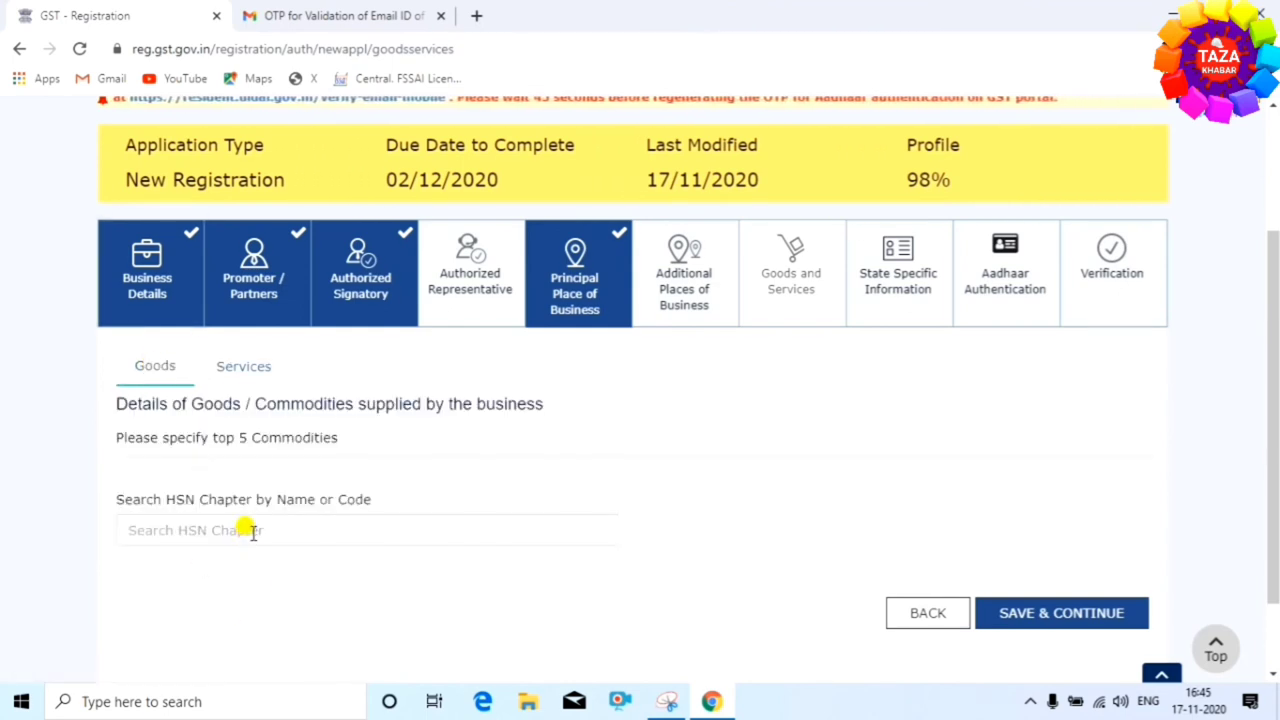
pyautogui.click(188, 531)
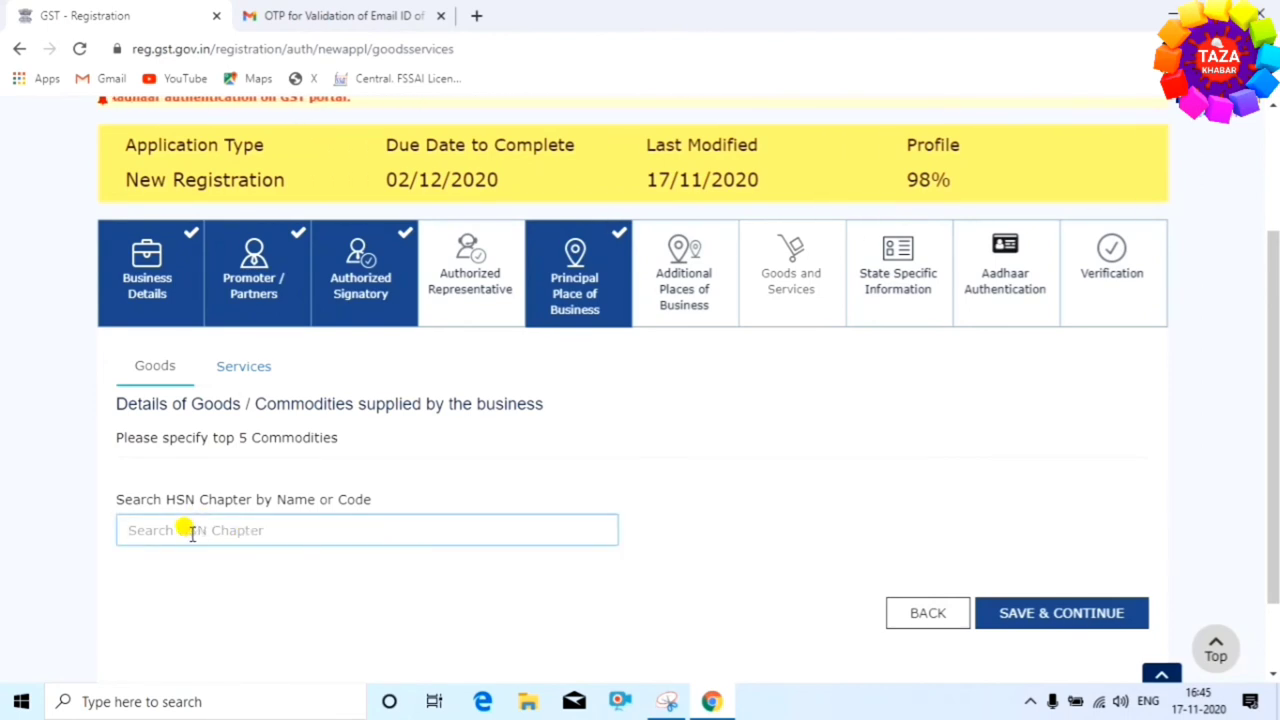
pyautogui.write('shoes')
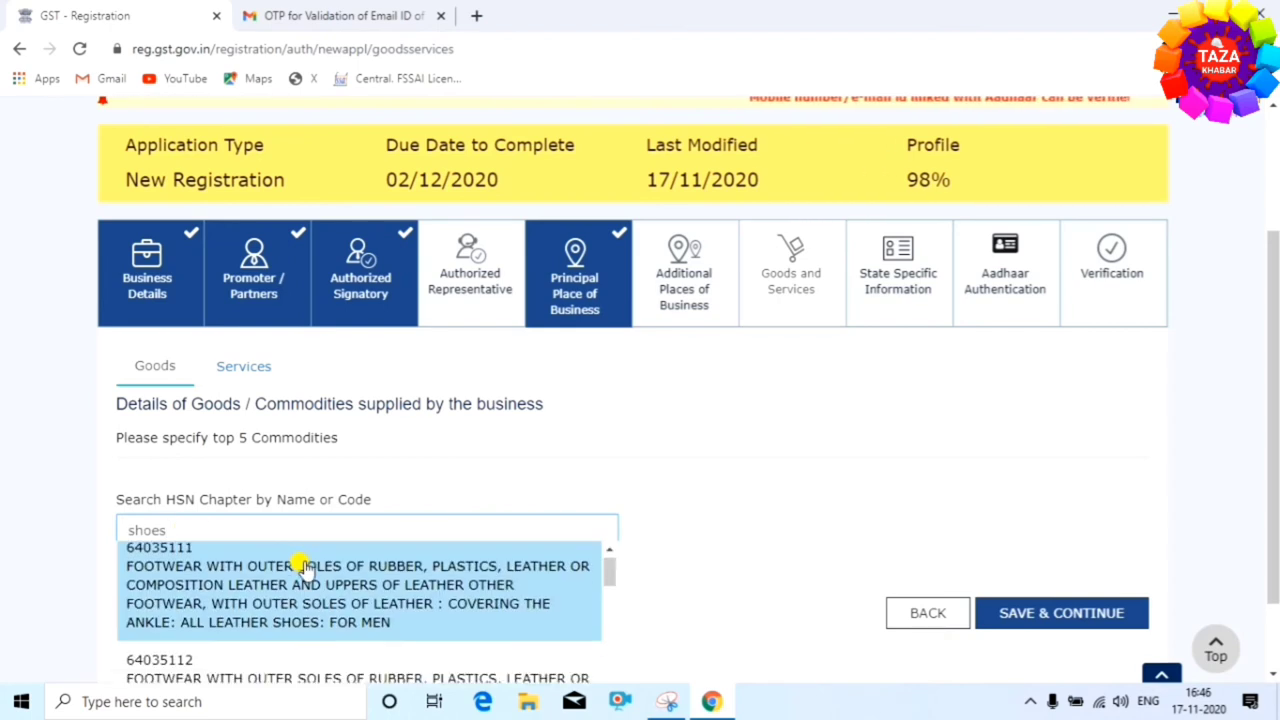
pyautogui.scroll(-2, 366, 568)
pyautogui.scroll(-2, 366, 568)
pyautogui.scroll(2, 362, 594)
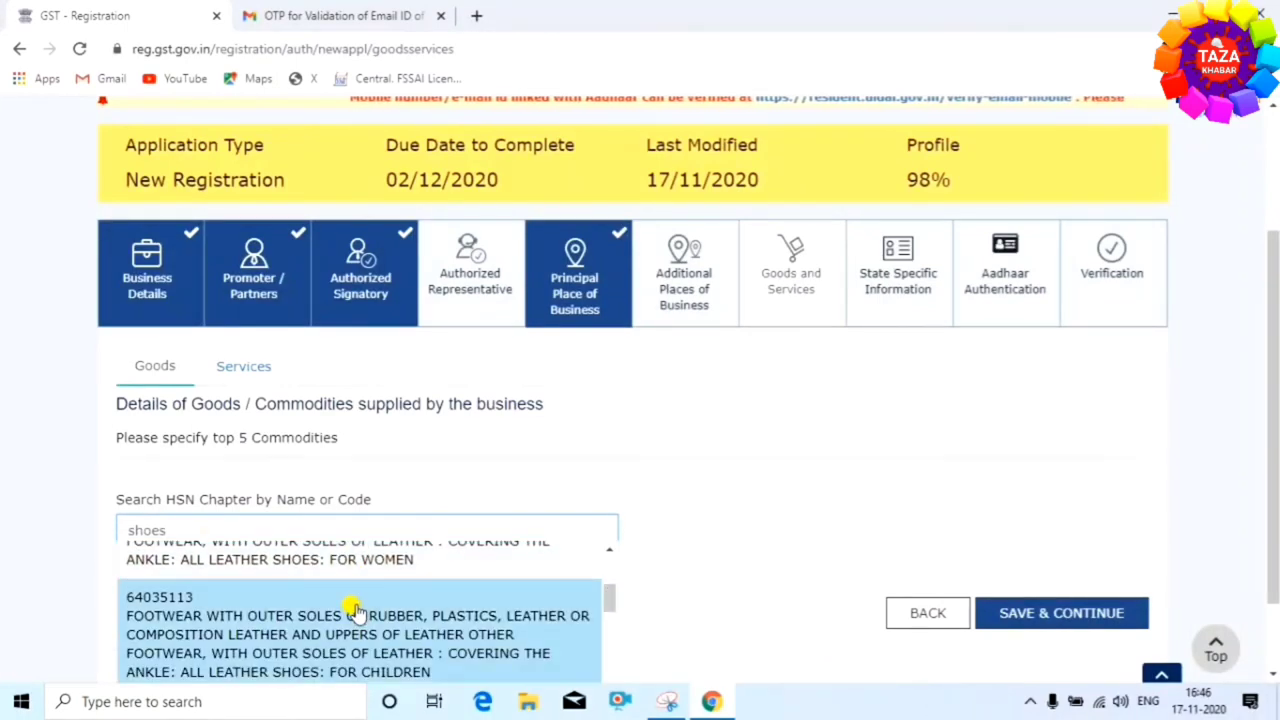
pyautogui.click(352, 624)
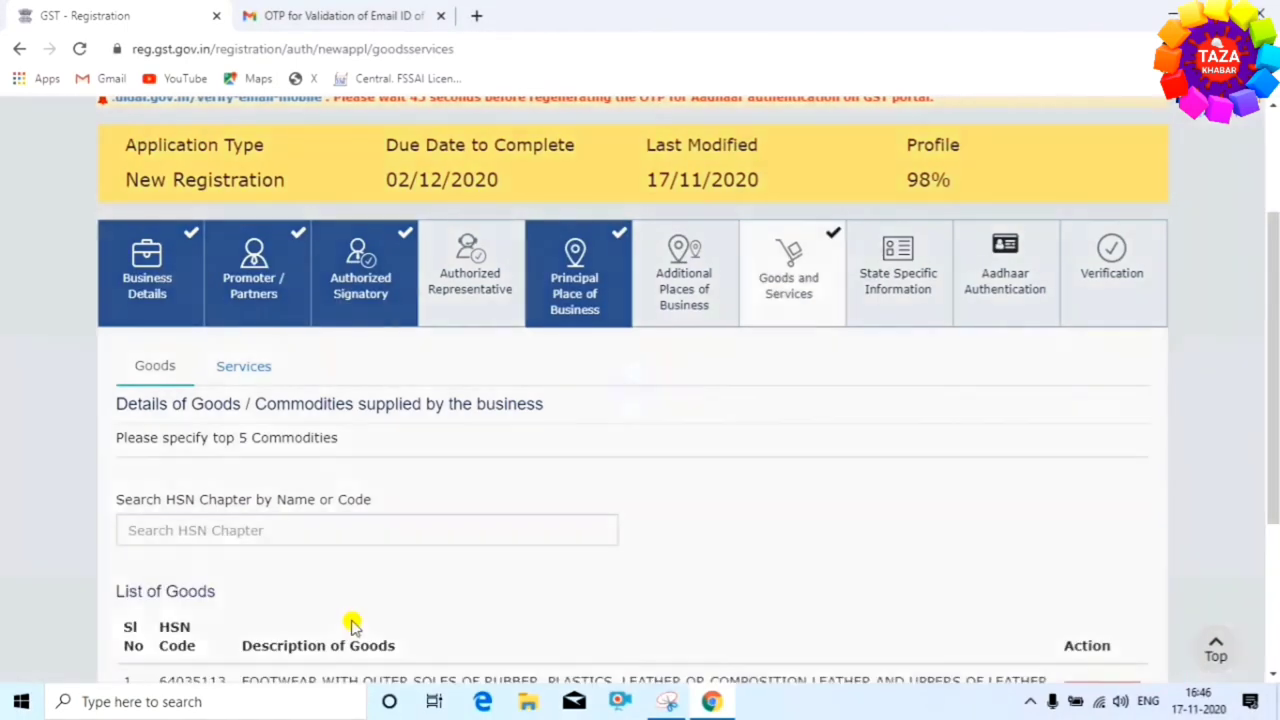
pyautogui.scroll(-2, 469, 589)
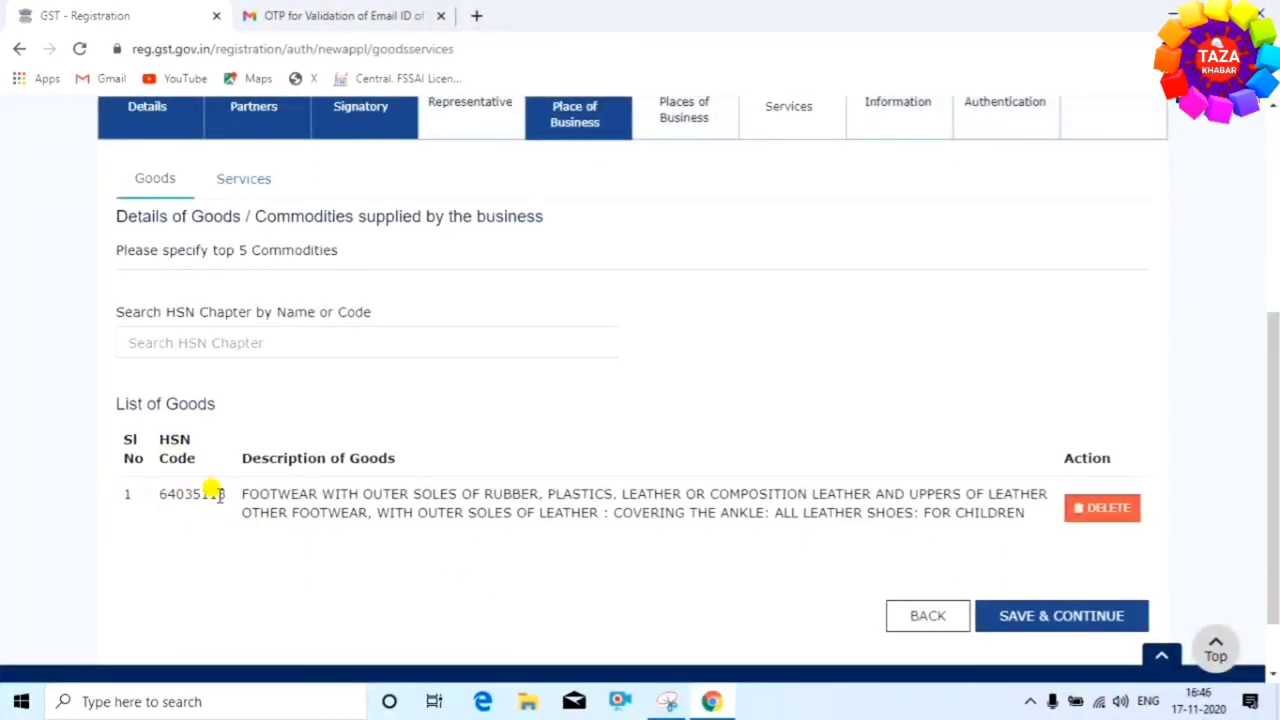
# Add the remaining commodities (1504, 8511, 90, 85) and save the goods list
pyautogui.click(186, 342)
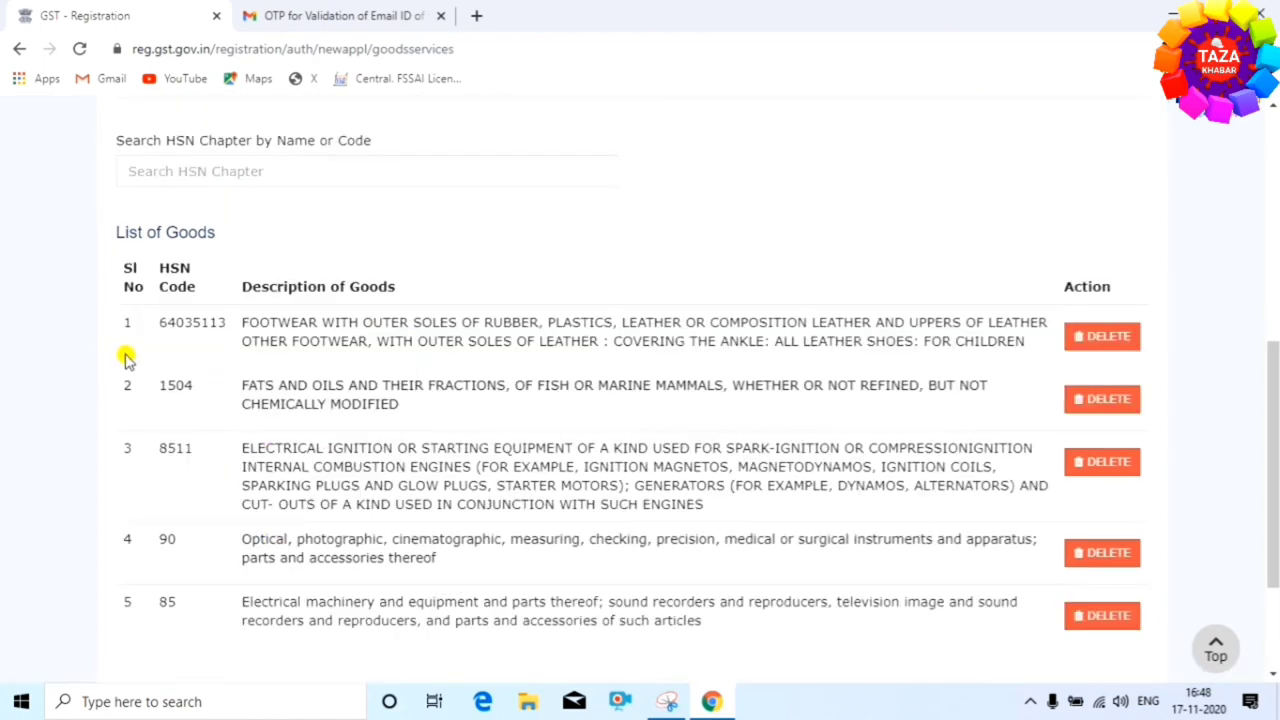
pyautogui.scroll(3, 230, 375)
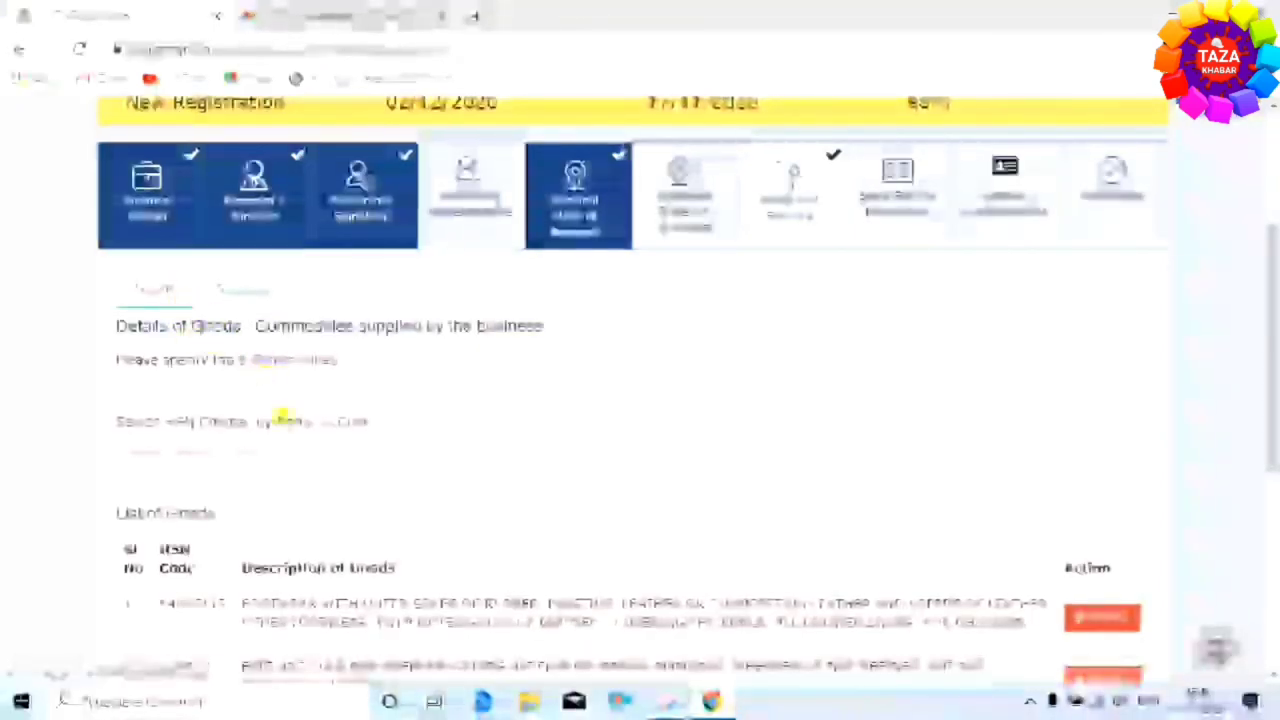
pyautogui.scroll(-3, 286, 414)
pyautogui.scroll(-1, 600, 480)
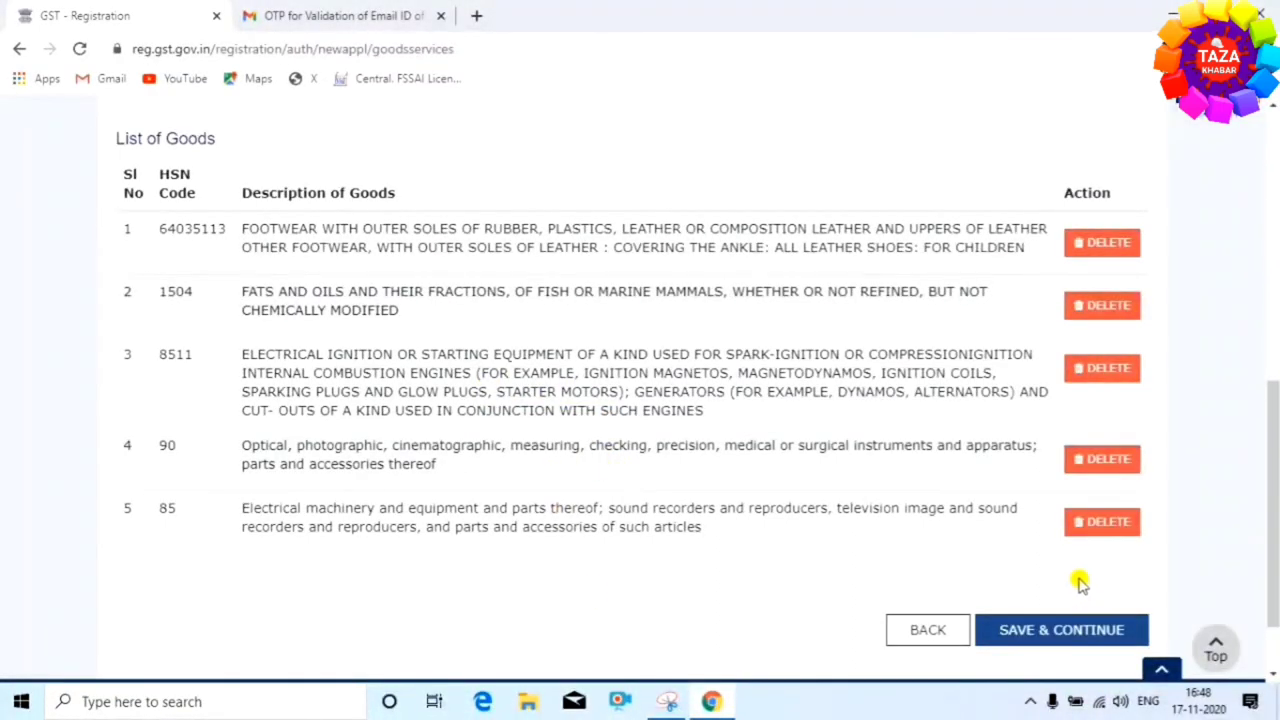
pyautogui.click(1038, 631)
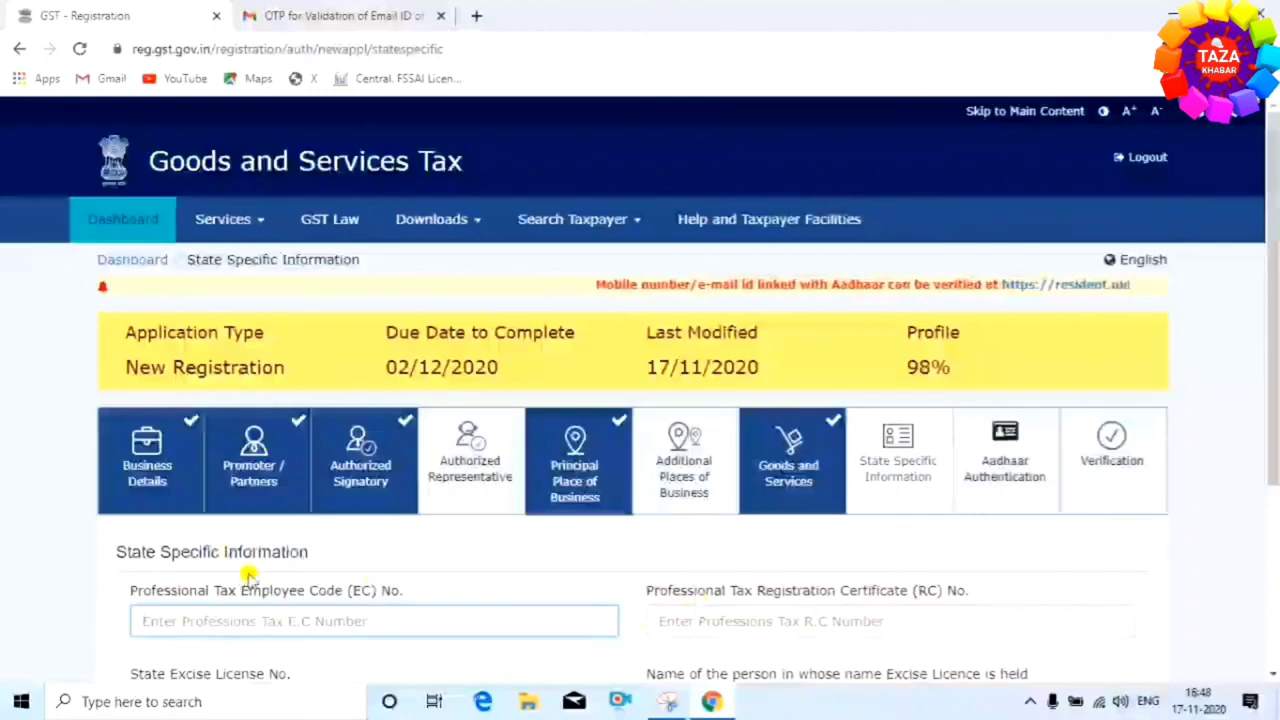
# Scroll through the State Specific Information form to review its empty Professional Tax and excise fields
pyautogui.scroll(-1, 303, 569)
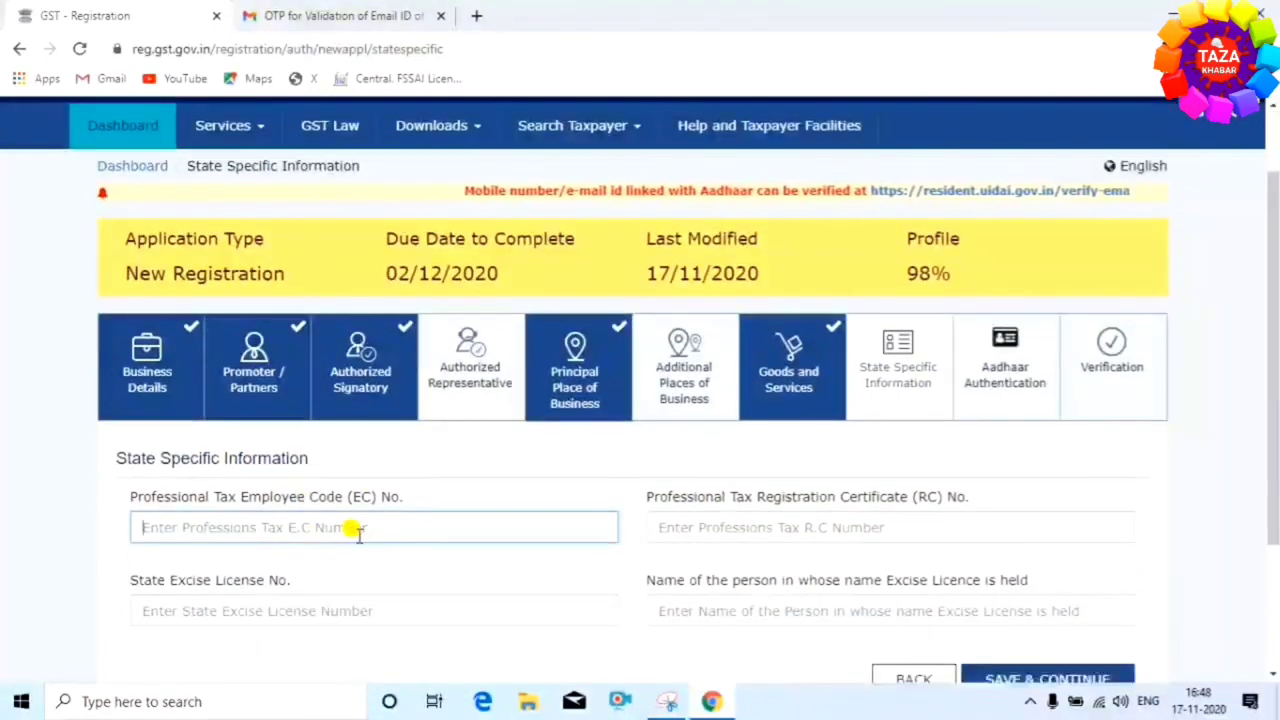
pyautogui.scroll(-2, 354, 523)
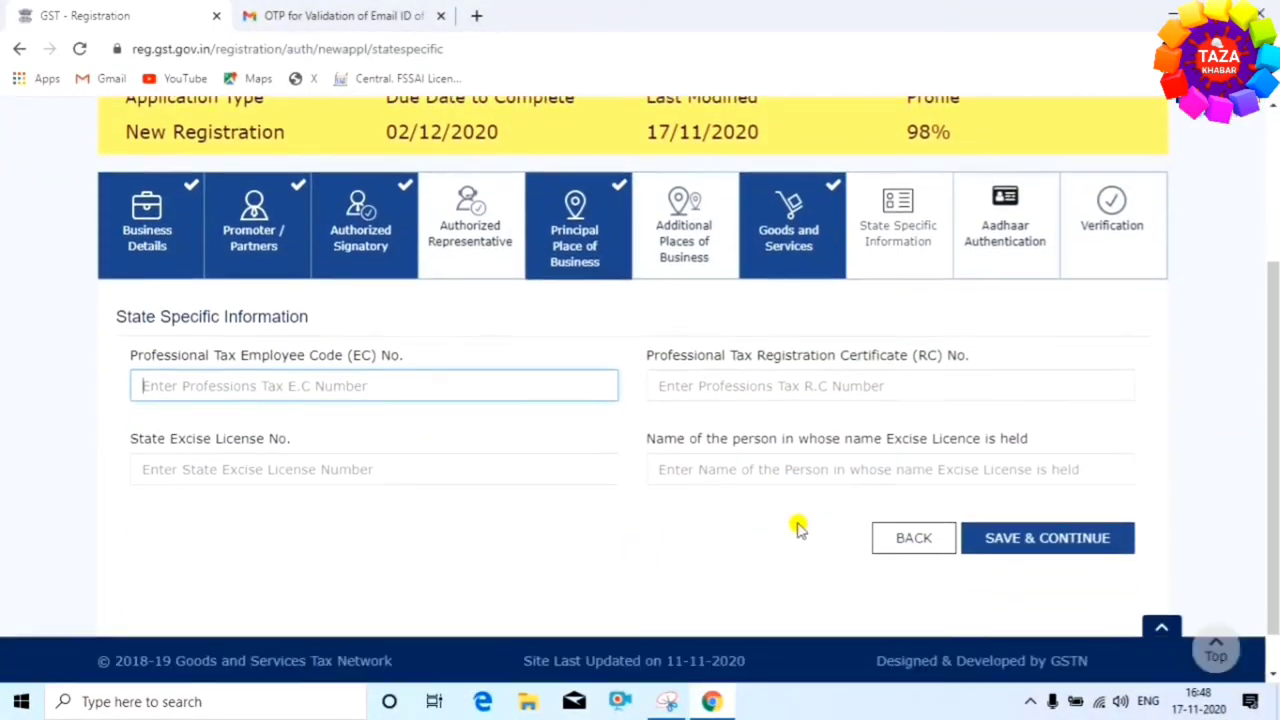
# Save the blank state details, keep Aadhaar authentication as Yes, and acknowledge the warning
pyautogui.click(1033, 491)
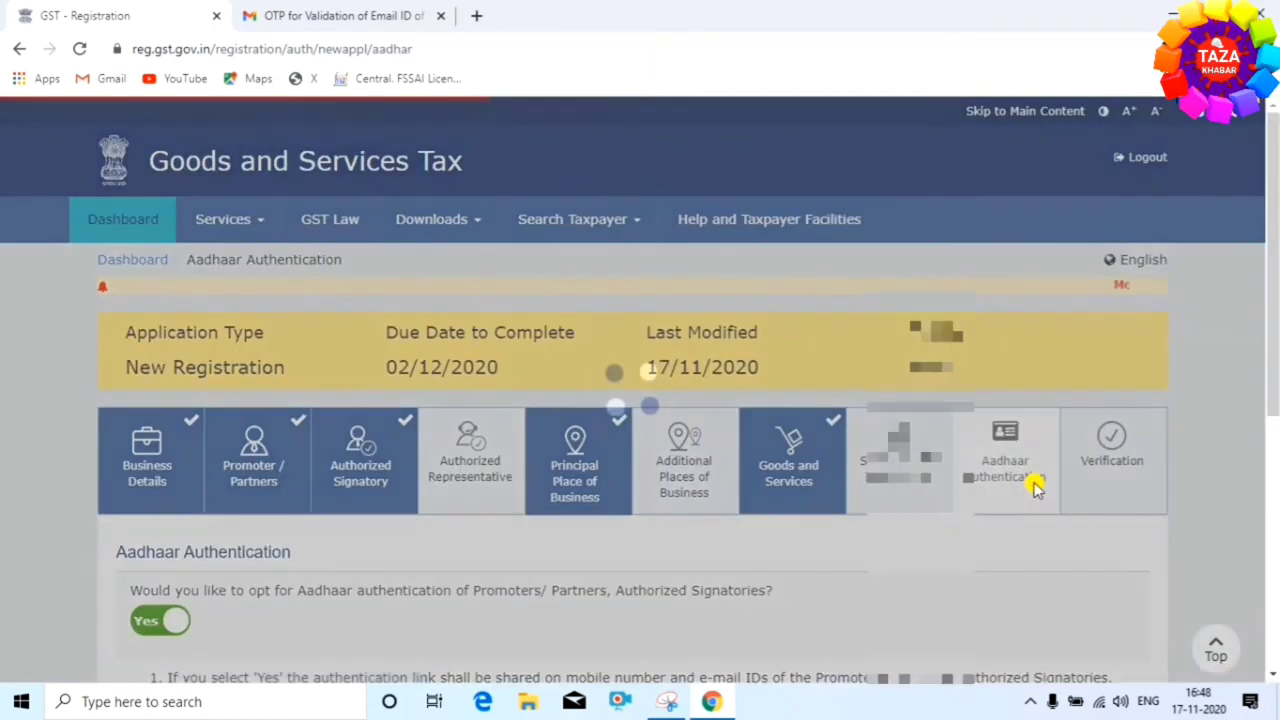
pyautogui.scroll(-2, 766, 534)
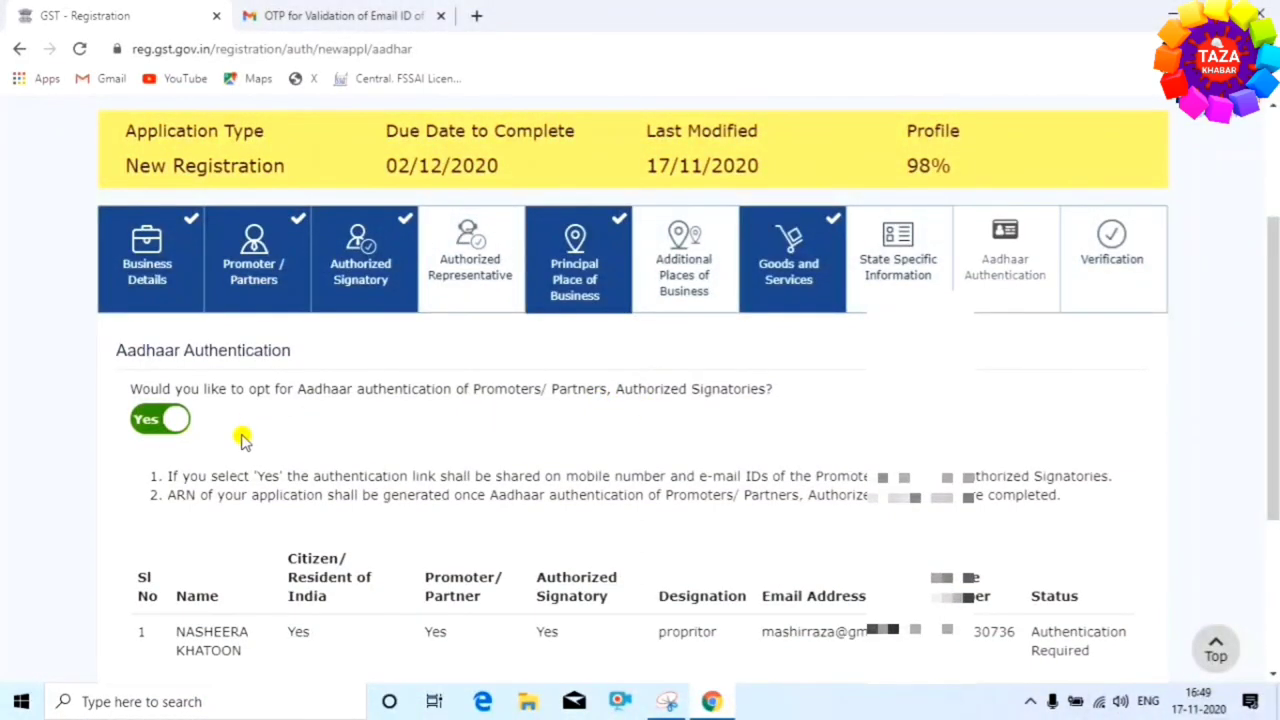
pyautogui.scroll(-3, 766, 507)
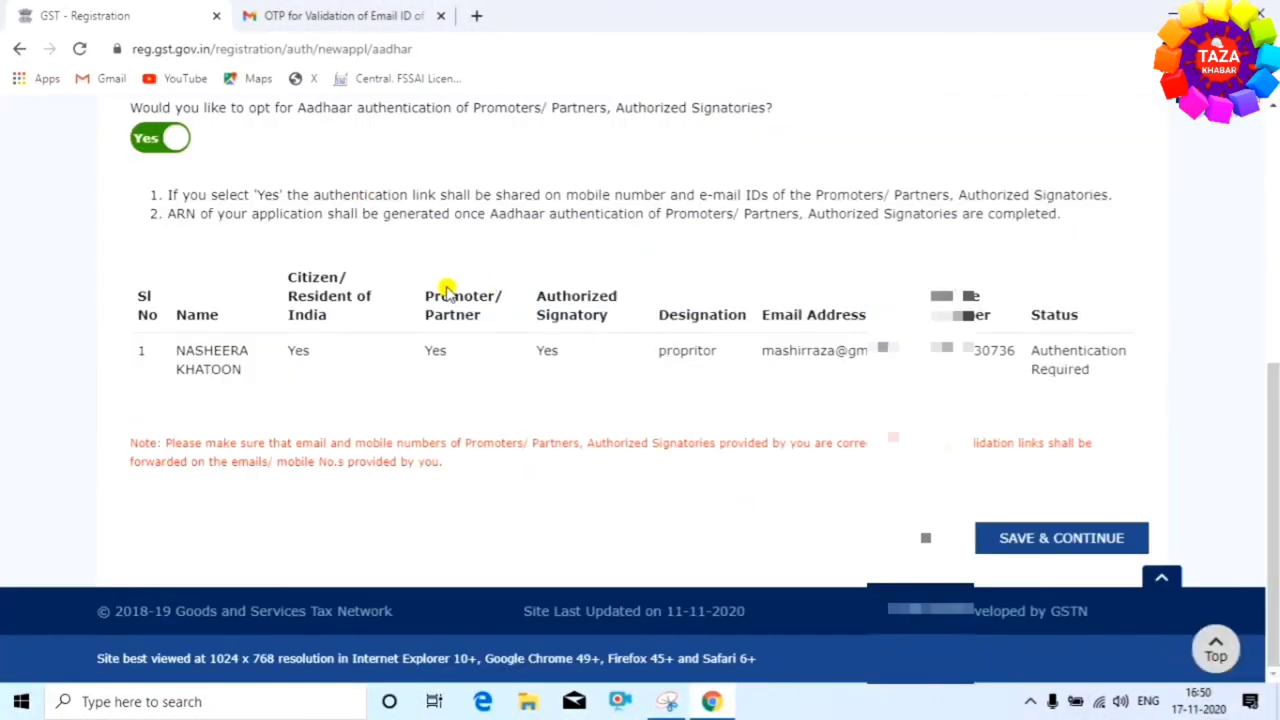
pyautogui.click(1042, 537)
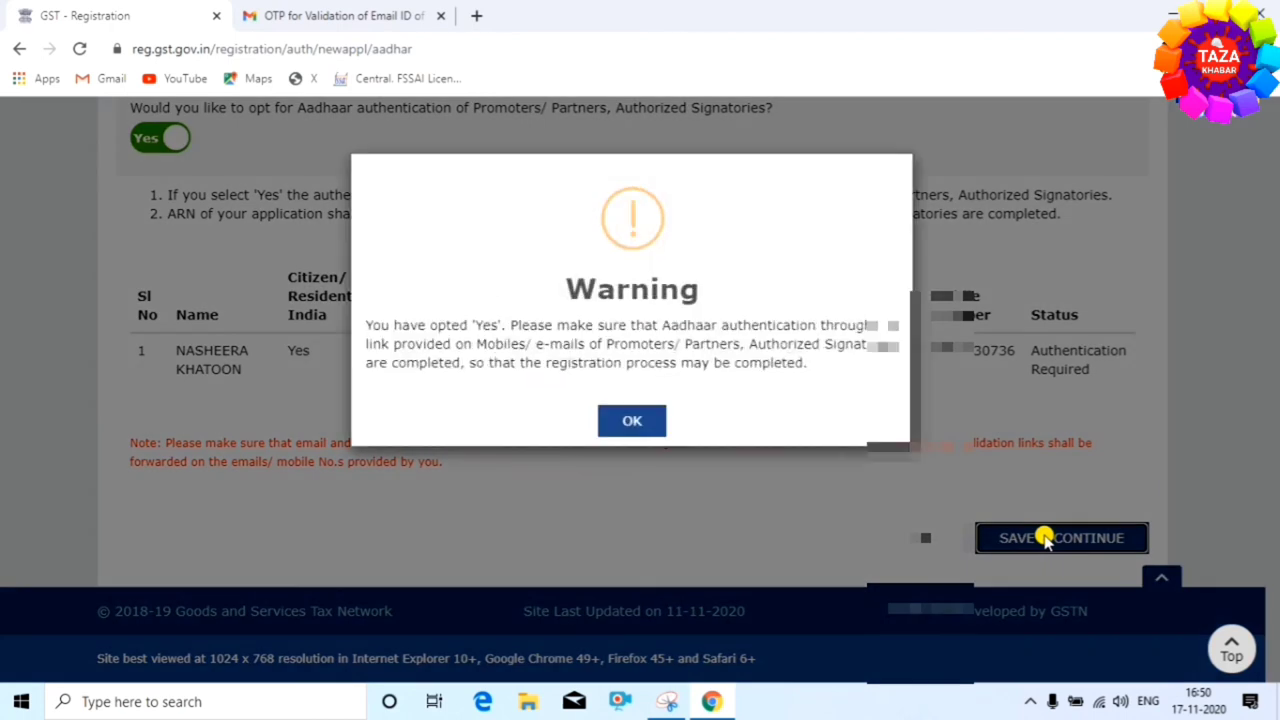
pyautogui.click(636, 420)
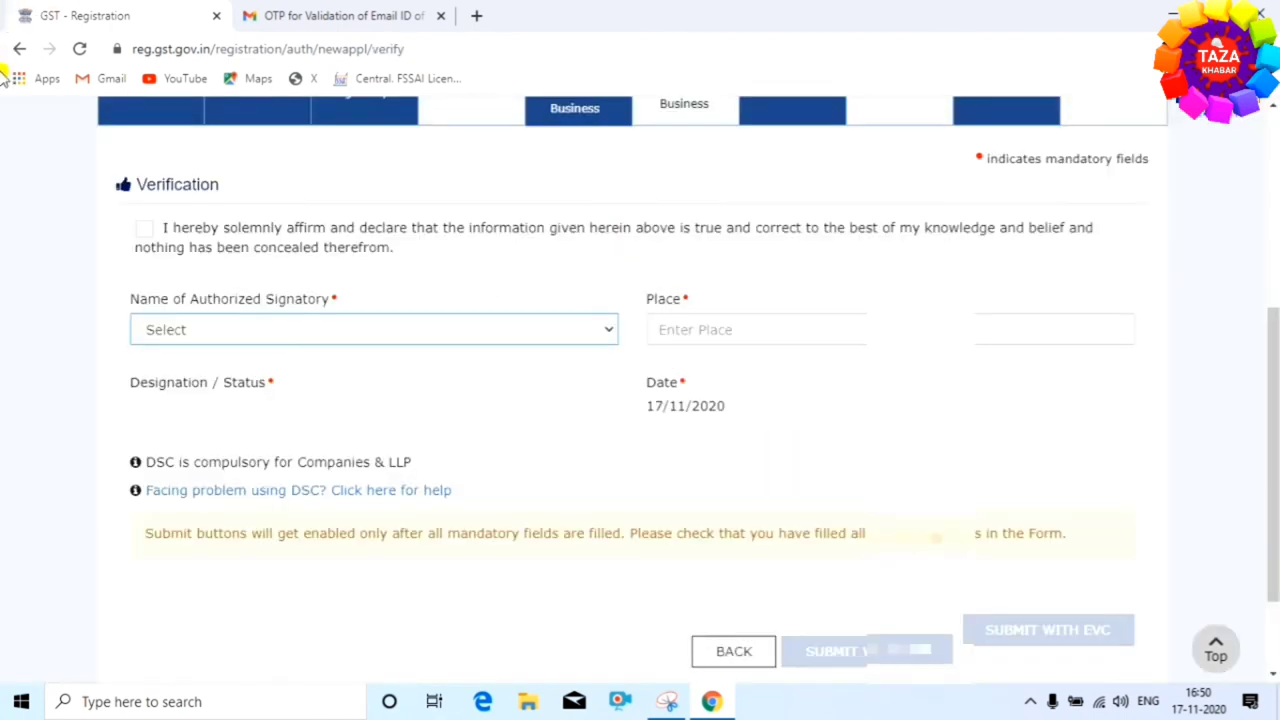
# Tick the declaration, make the proprietor signatory, enter place 'basopatti', and submit with EVC
pyautogui.click(144, 229)
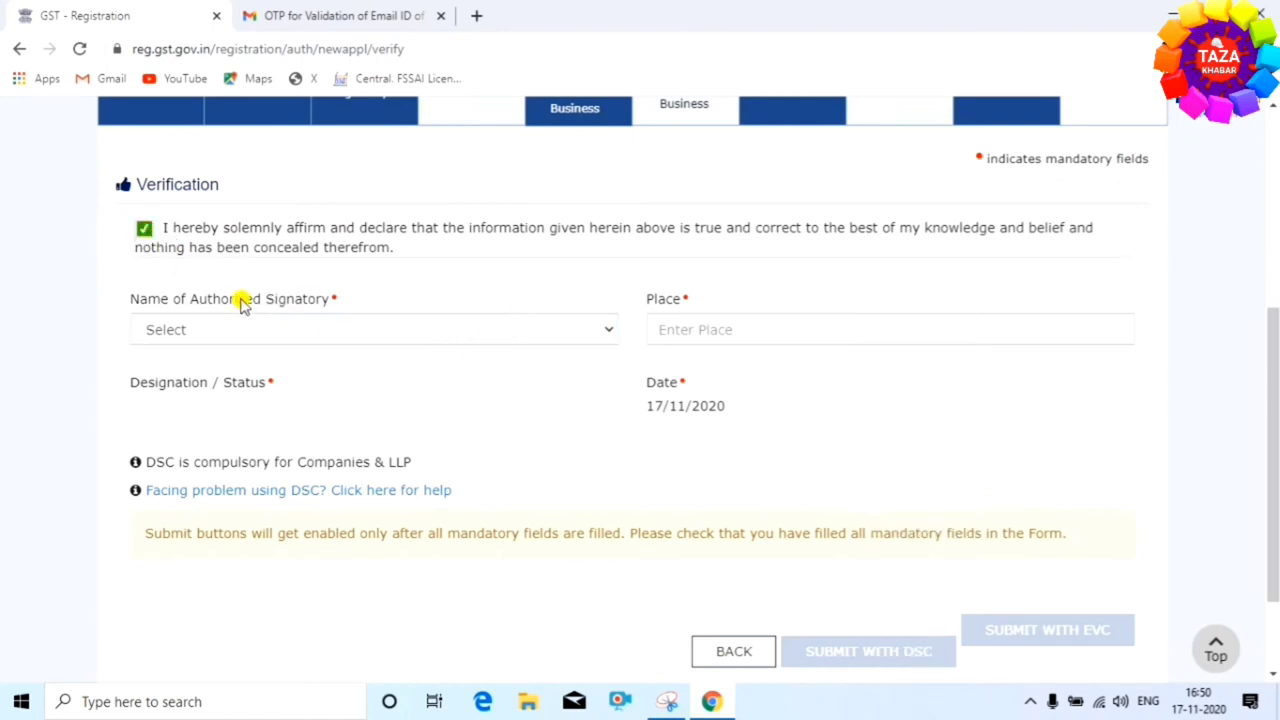
pyautogui.click(540, 330)
pyautogui.click(445, 368)
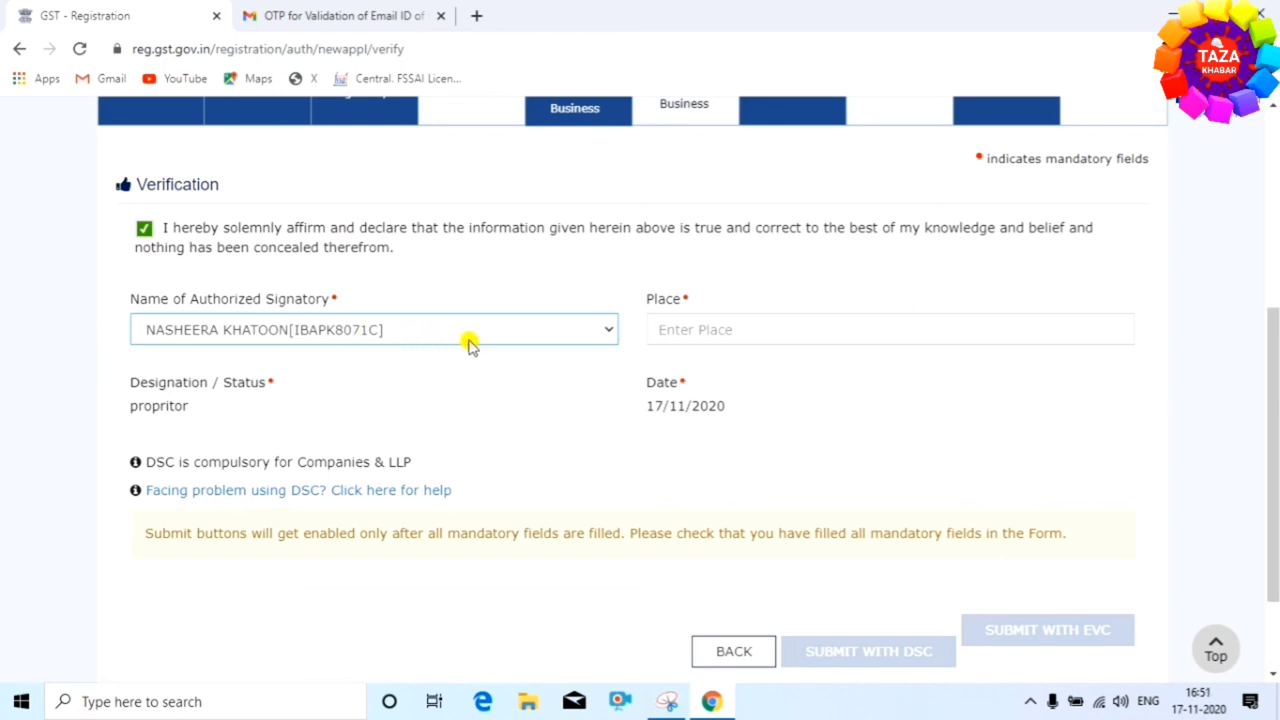
pyautogui.click(722, 328)
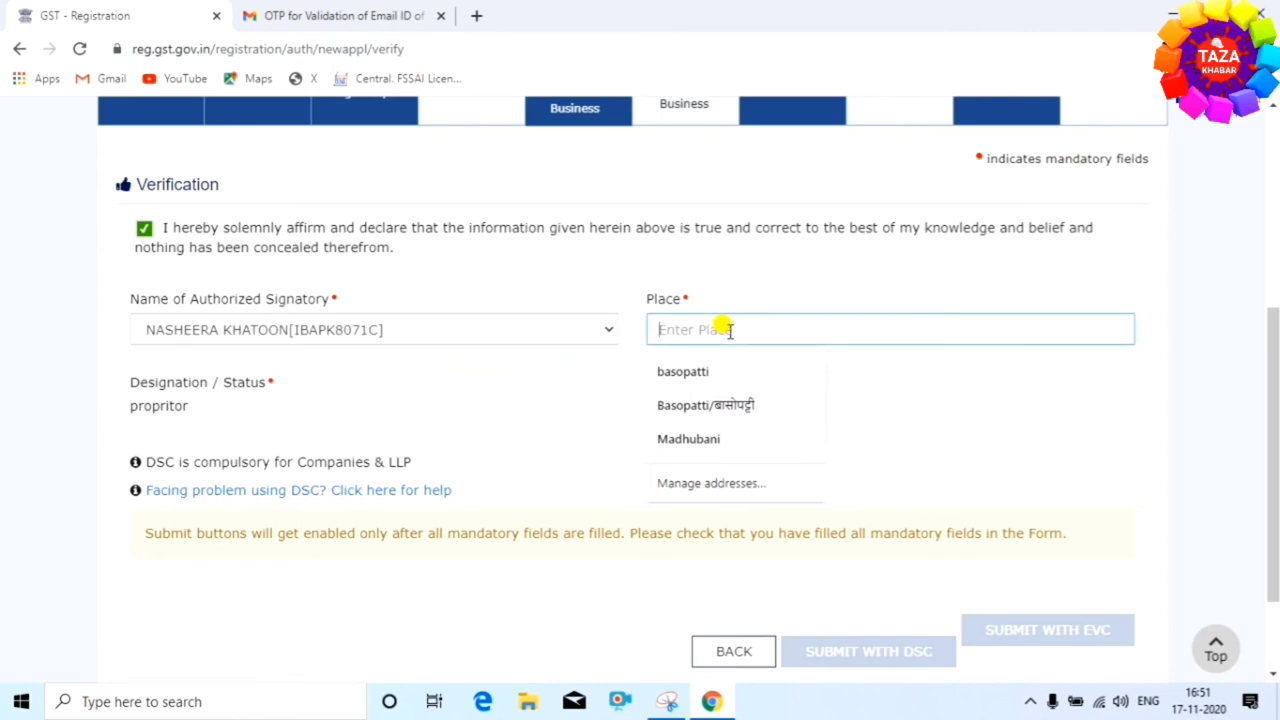
pyautogui.click(683, 371)
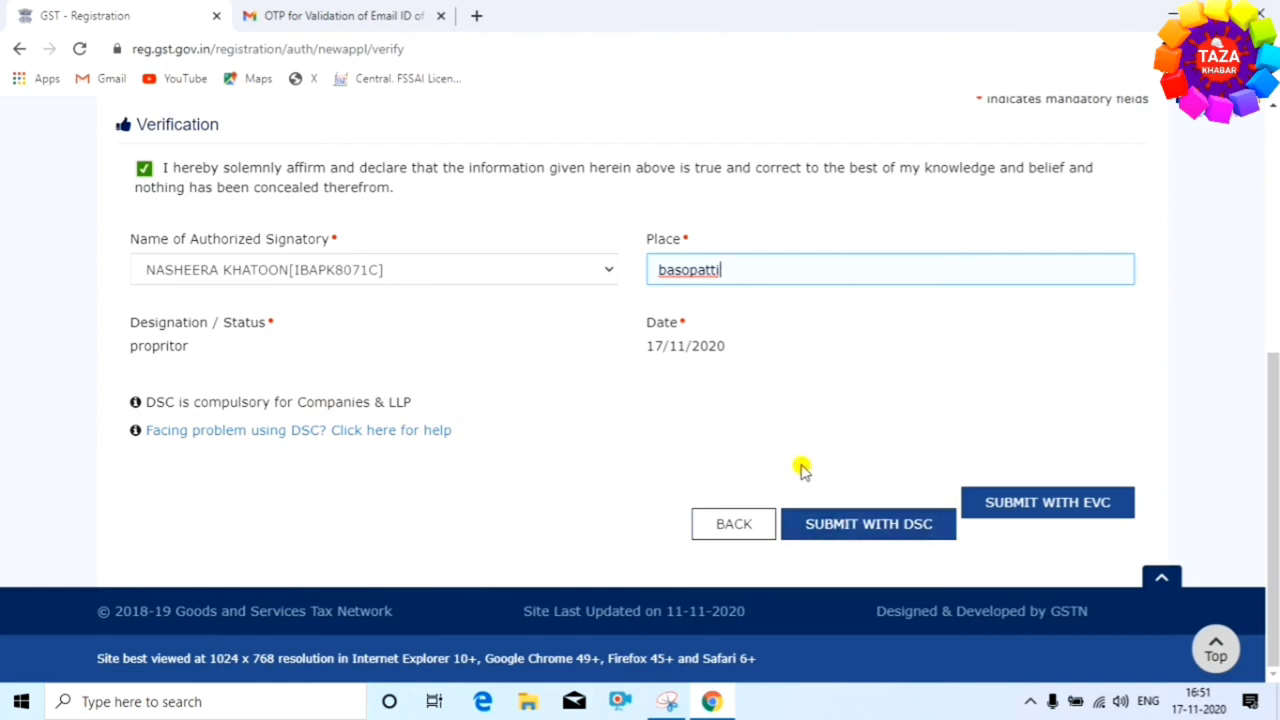
pyautogui.scroll(1, 700, 415)
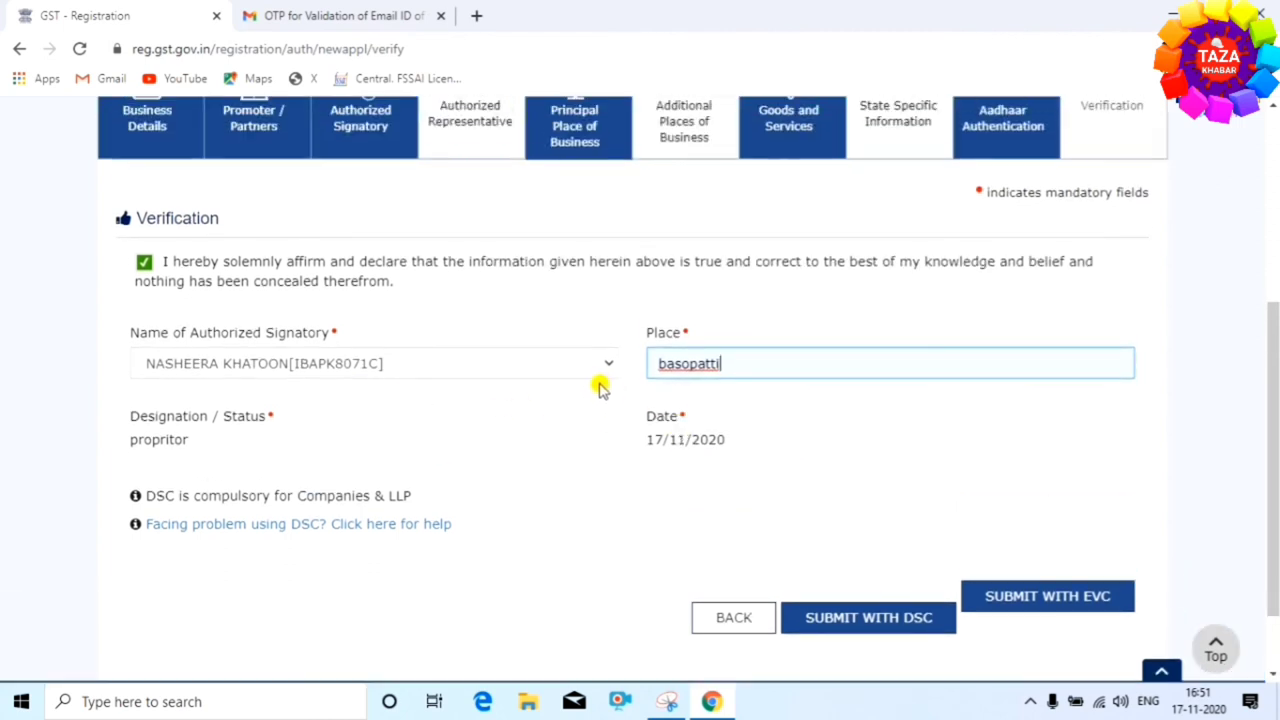
pyautogui.click(945, 385)
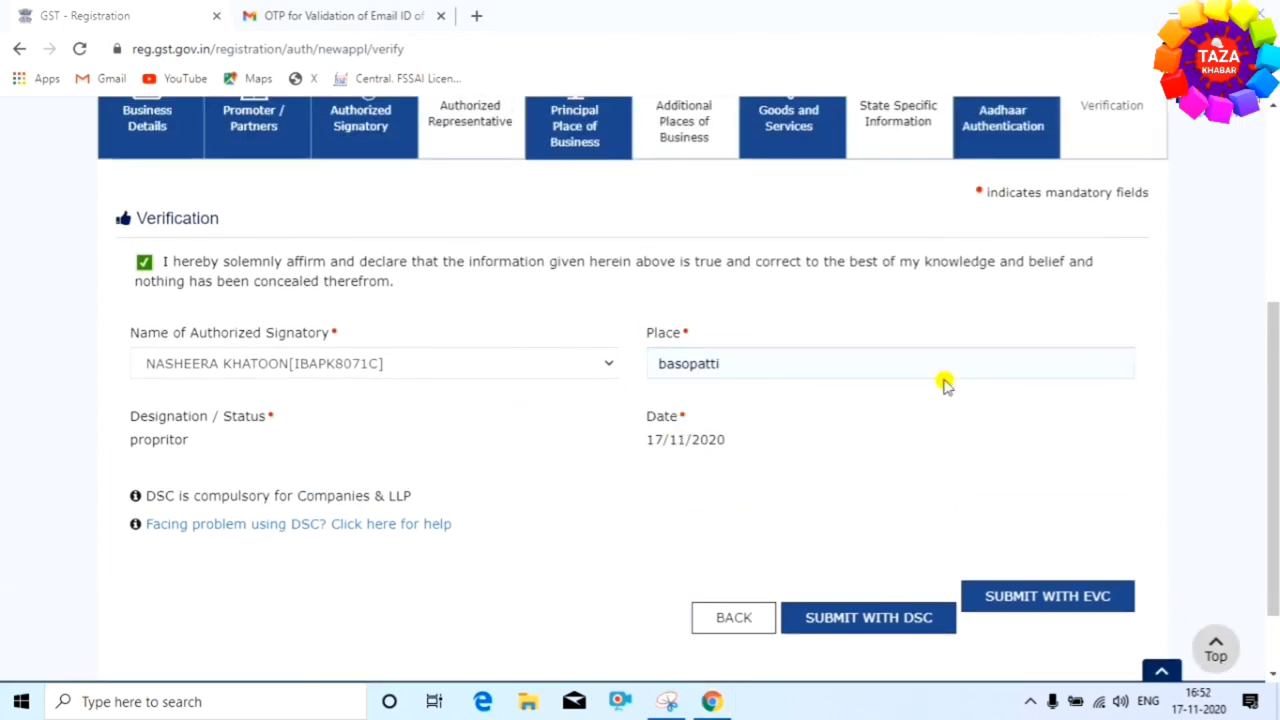
pyautogui.click(1060, 607)
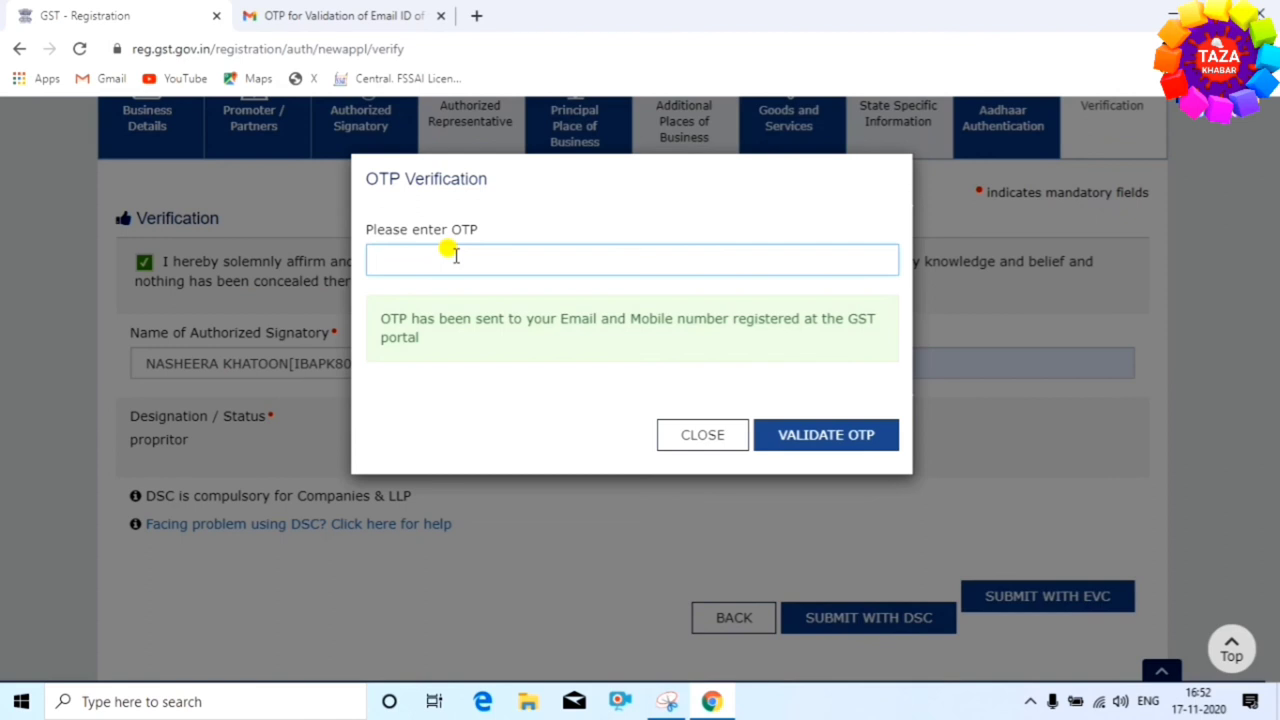
# Paste the emailed OTP and validate it to submit the application
pyautogui.hotkey('ctrl', 'v')
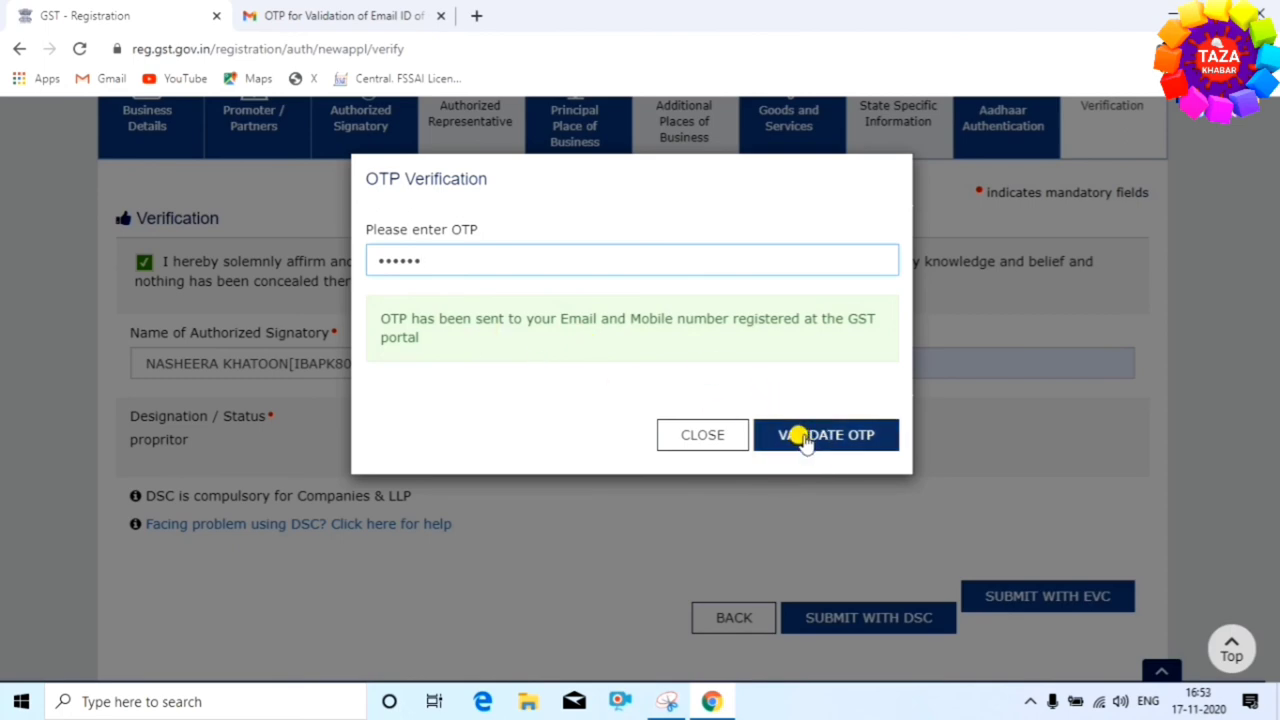
pyautogui.click(806, 438)
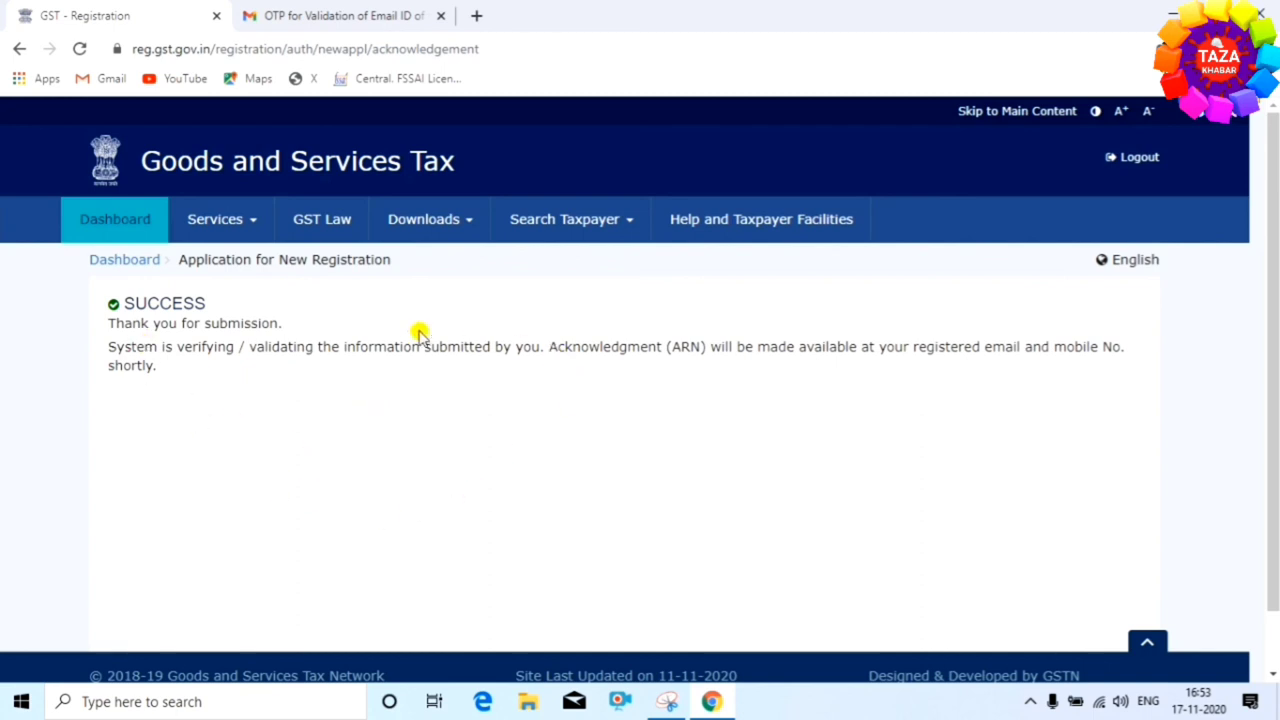
# Highlight the SUCCESS acknowledgement message and switch to a newly opened browser tab
pyautogui.moveTo(98, 302); pyautogui.dragTo(288, 314)
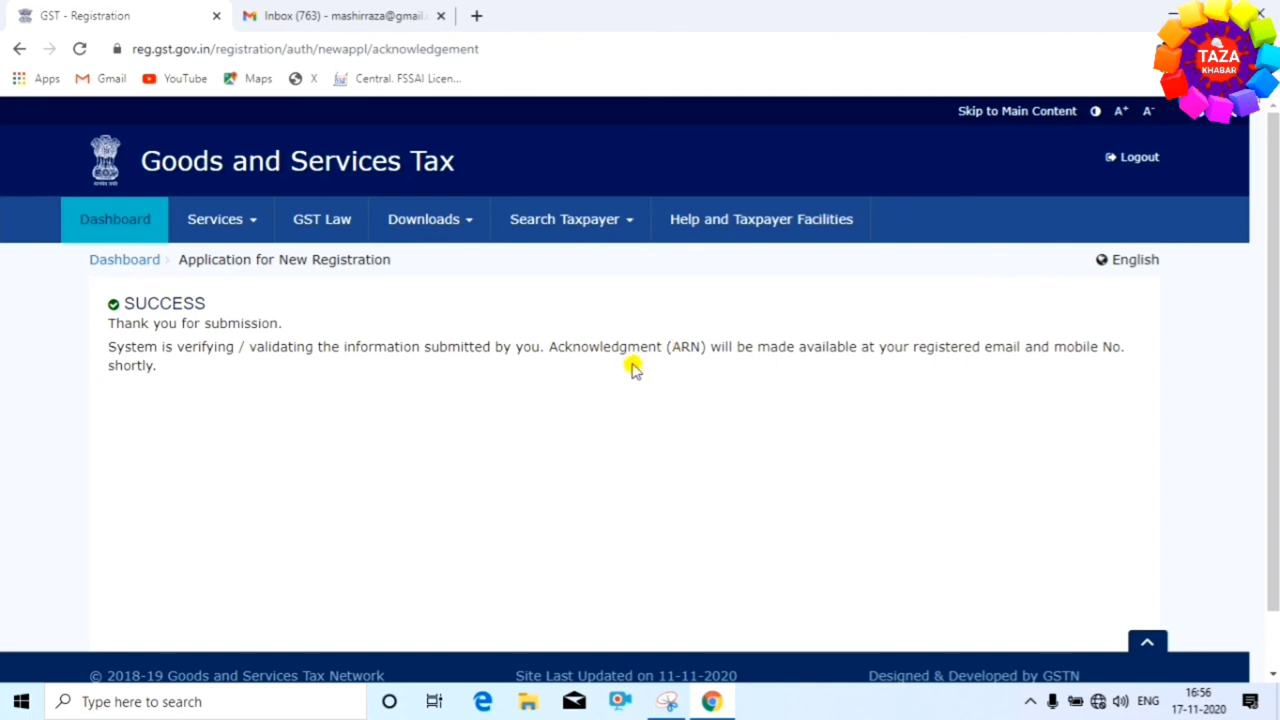
pyautogui.hotkey('ctrl', 't')
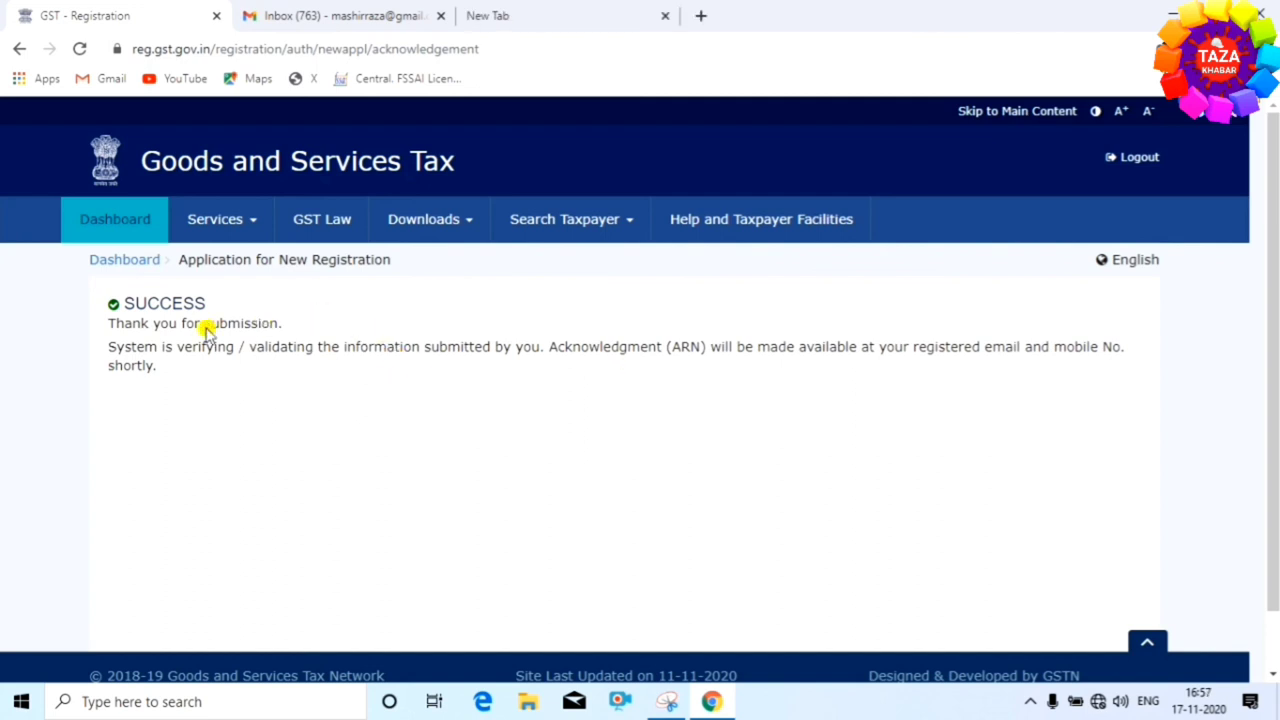
pyautogui.click(546, 14)
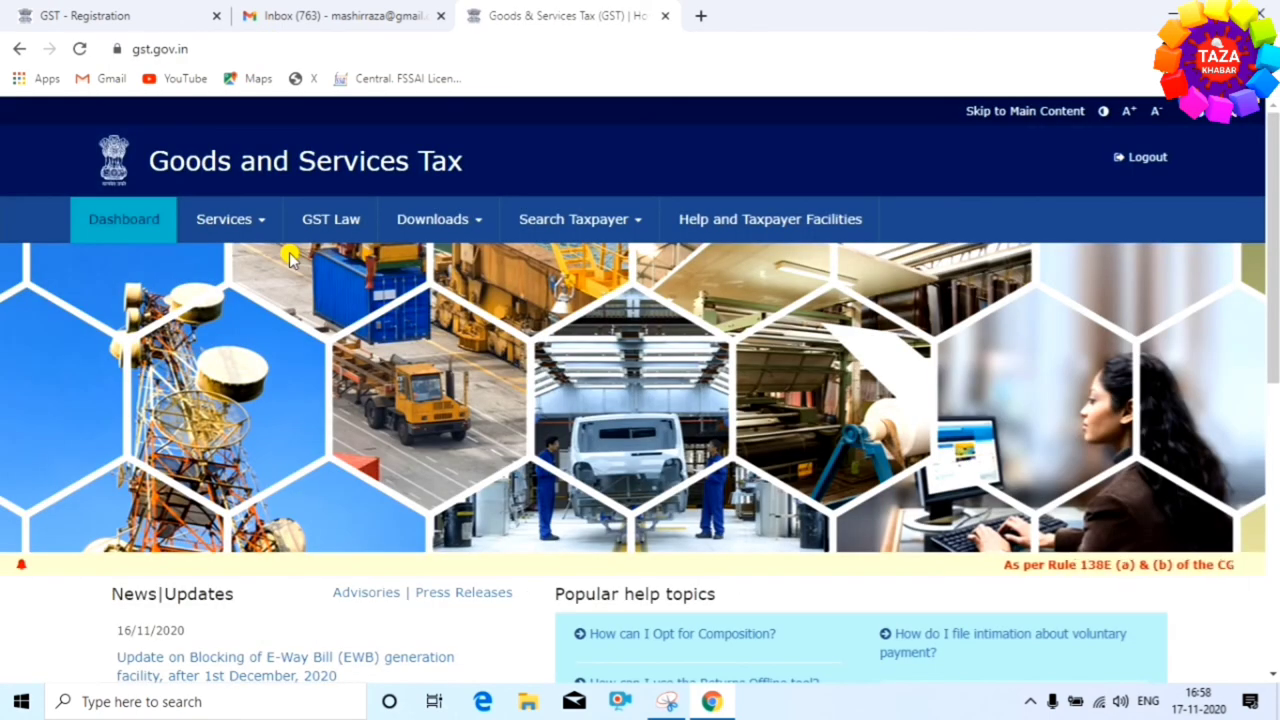
# Check Services > Registration > Track Application Status, then return to the acknowledgement tab
pyautogui.moveTo(240, 222)
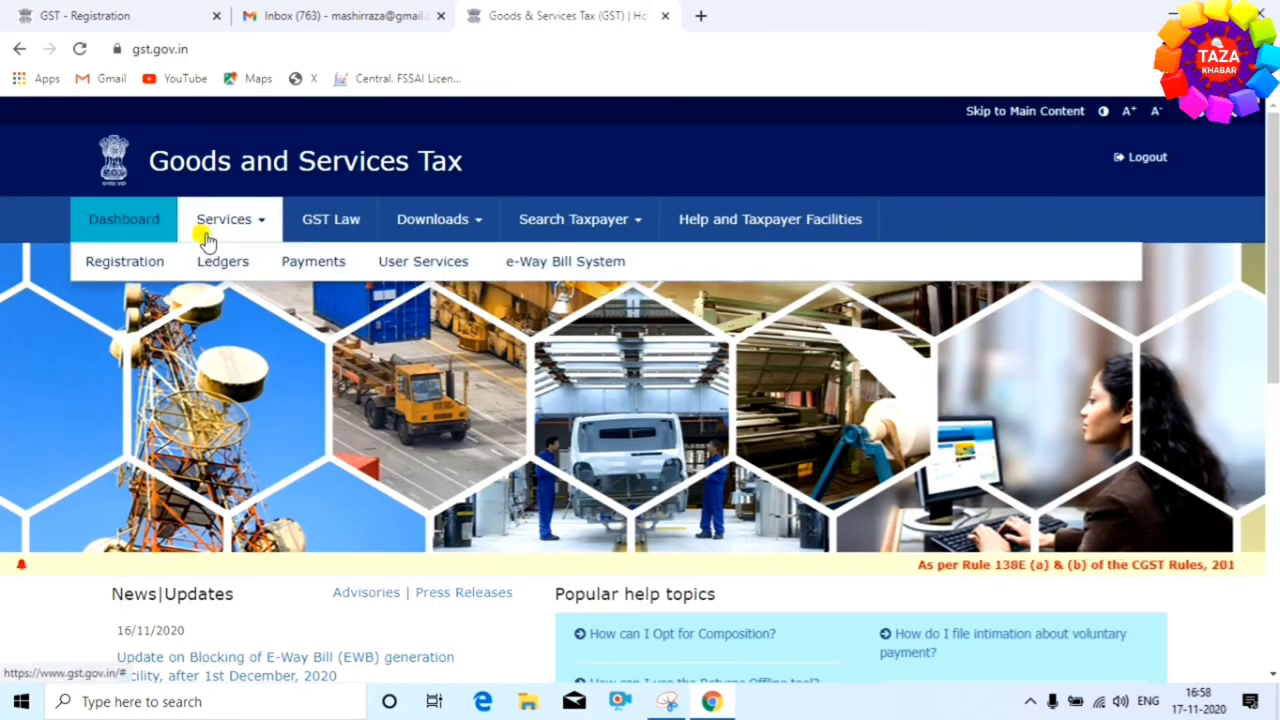
pyautogui.moveTo(160, 255)
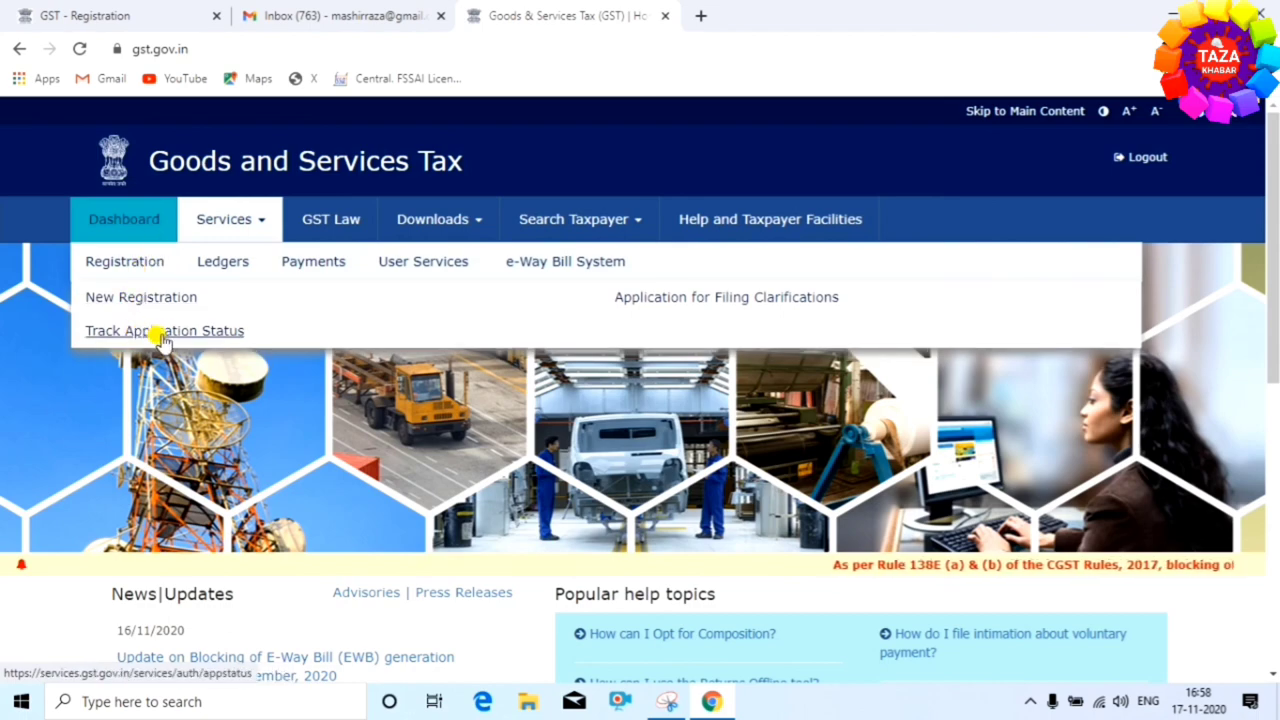
pyautogui.click(183, 335)
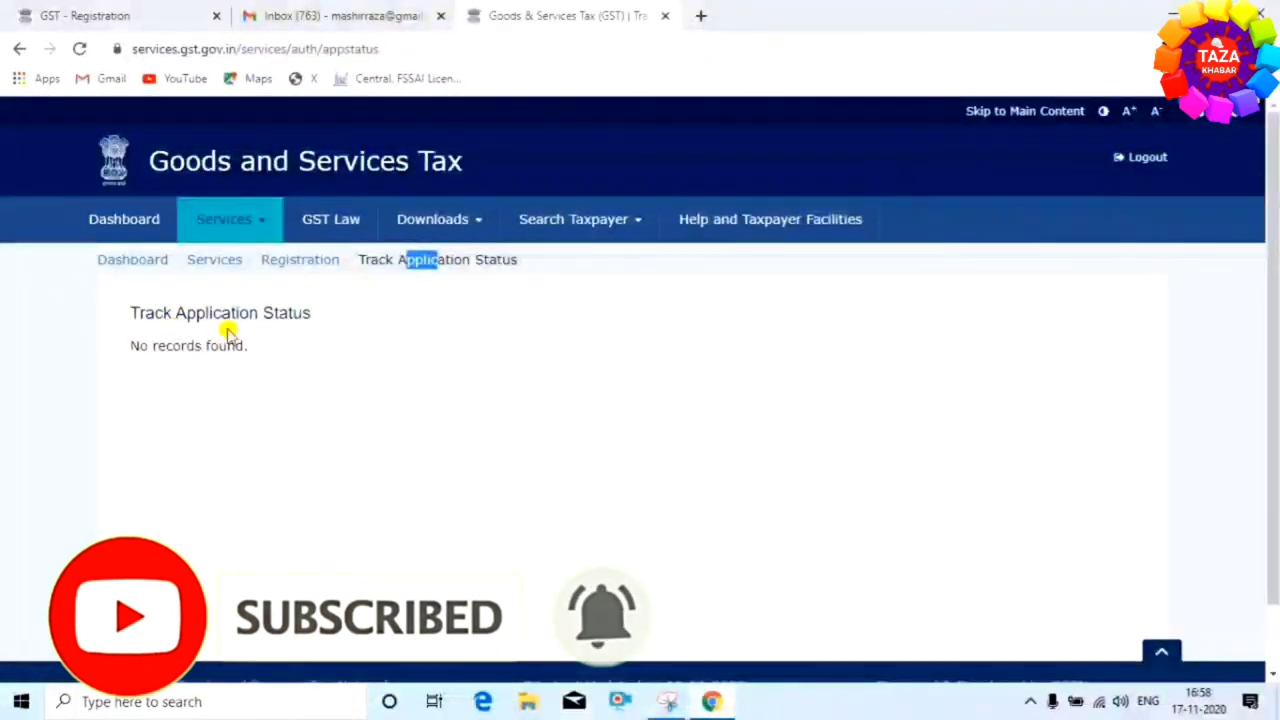
pyautogui.click(277, 363)
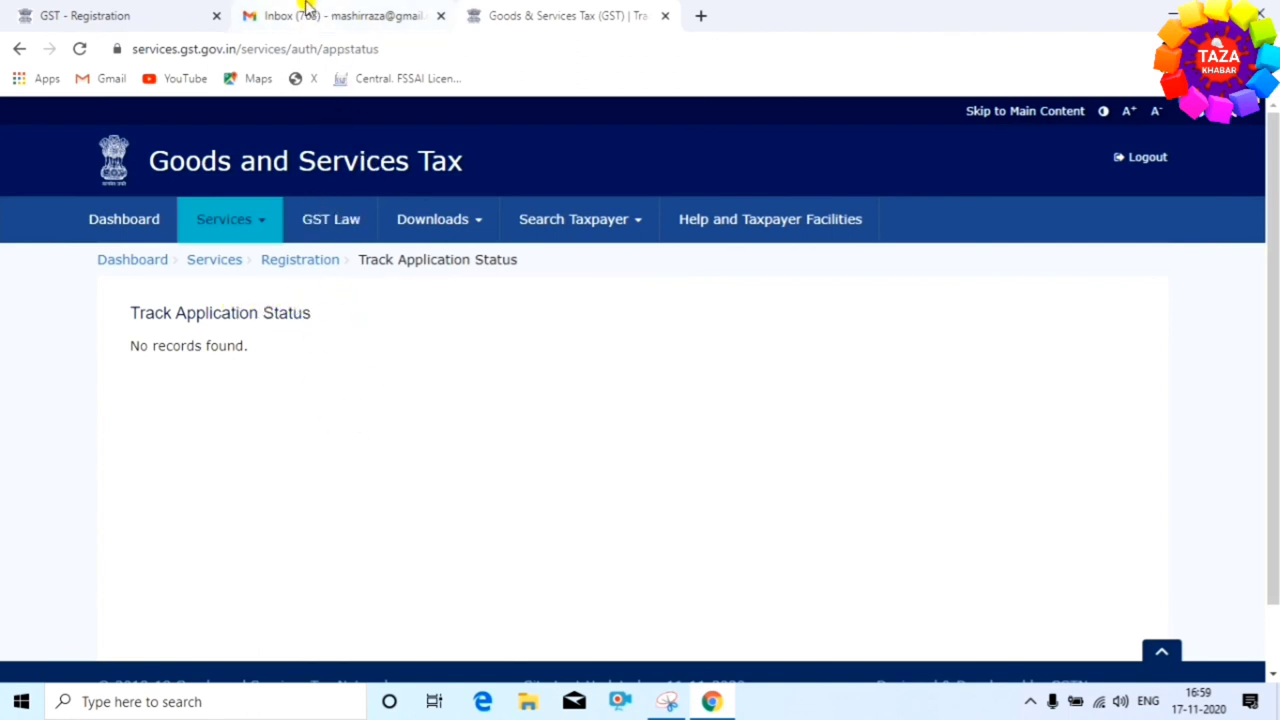
pyautogui.click(106, 13)
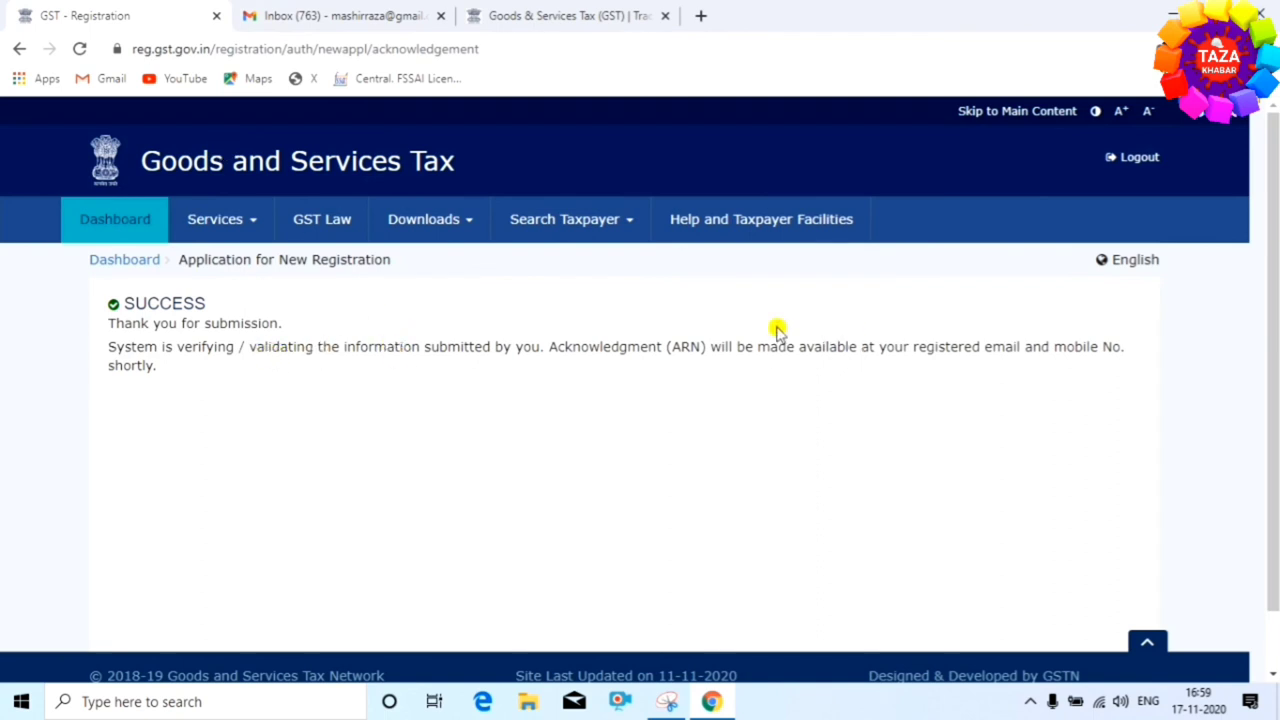
pyautogui.click(575, 12)
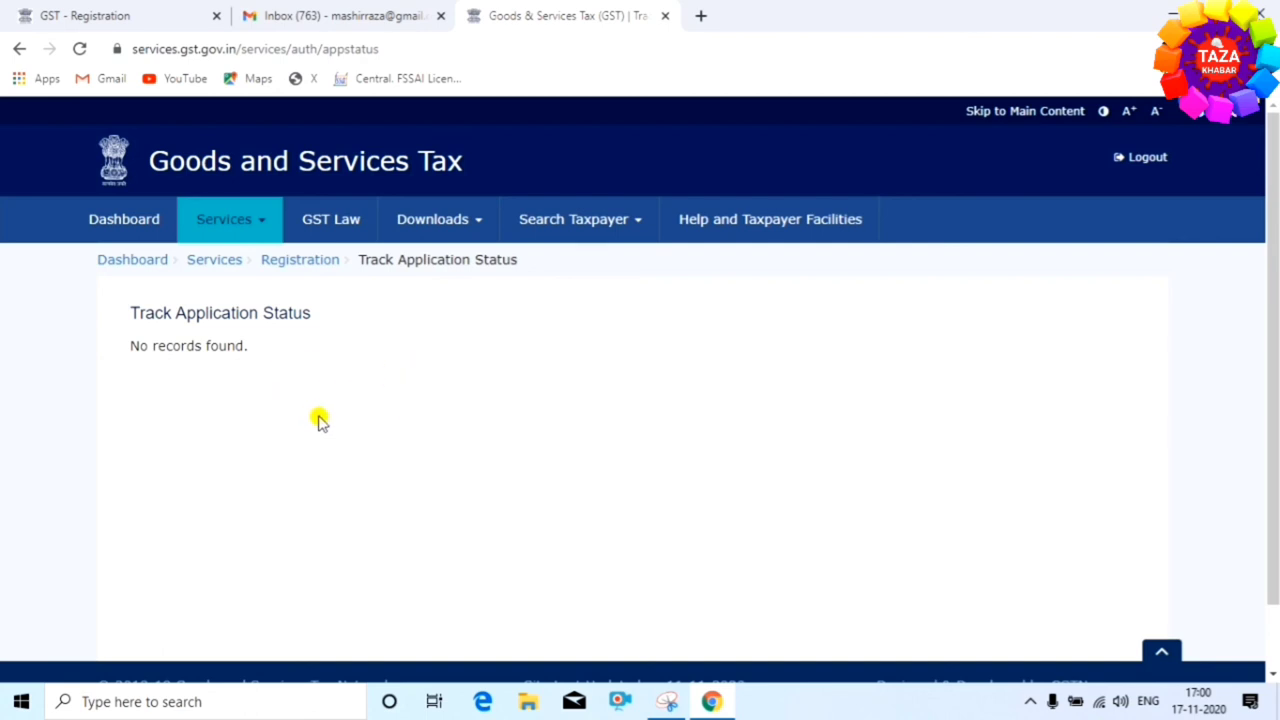
pyautogui.click(246, 222)
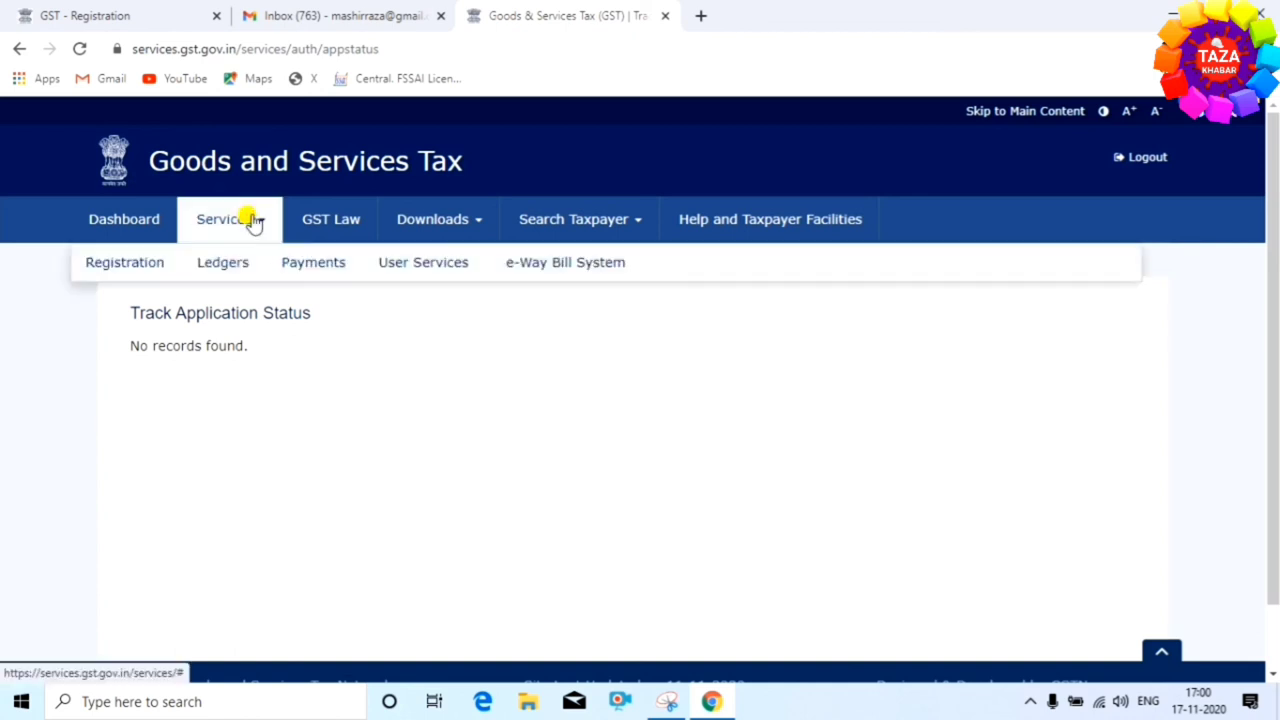
pyautogui.moveTo(129, 263)
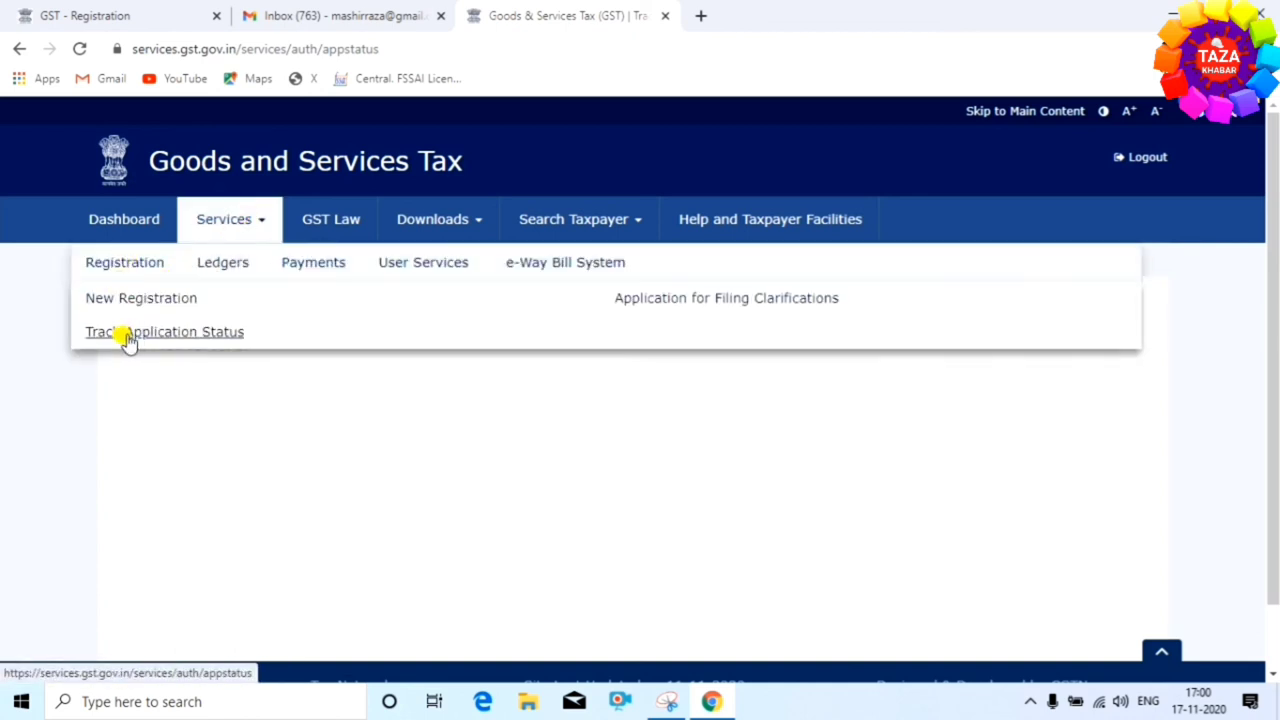
pyautogui.click(200, 340)
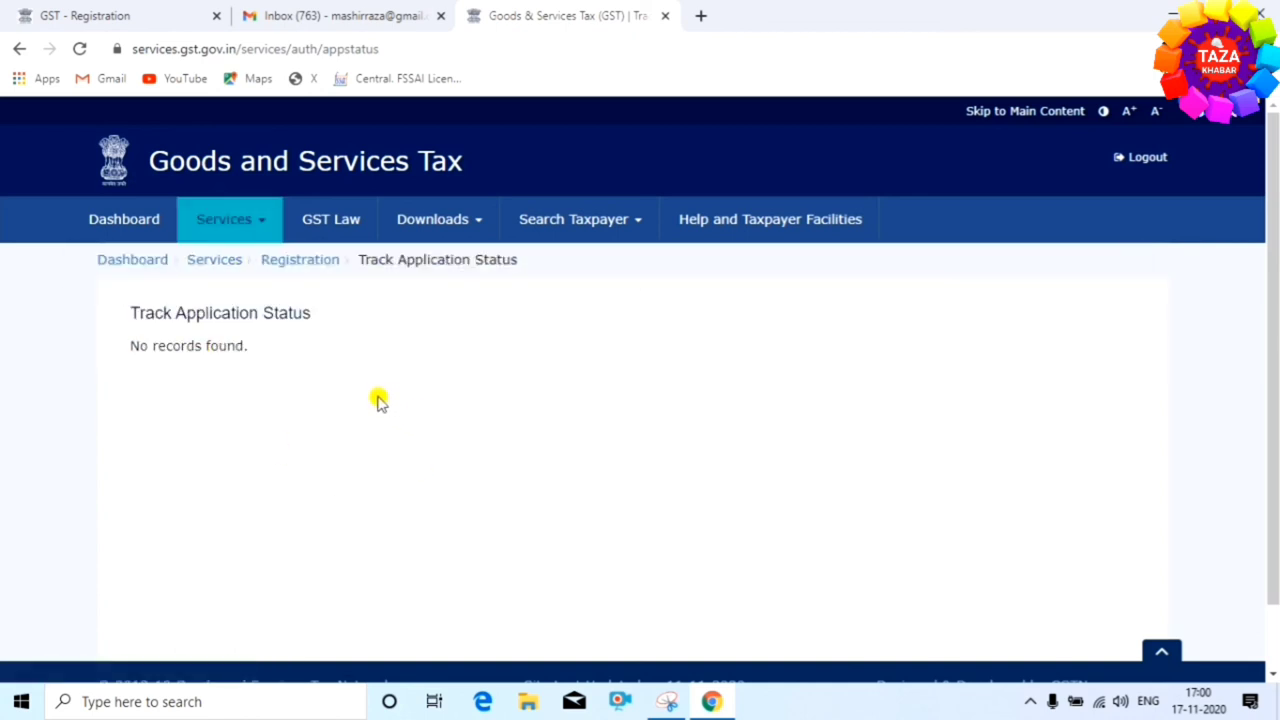